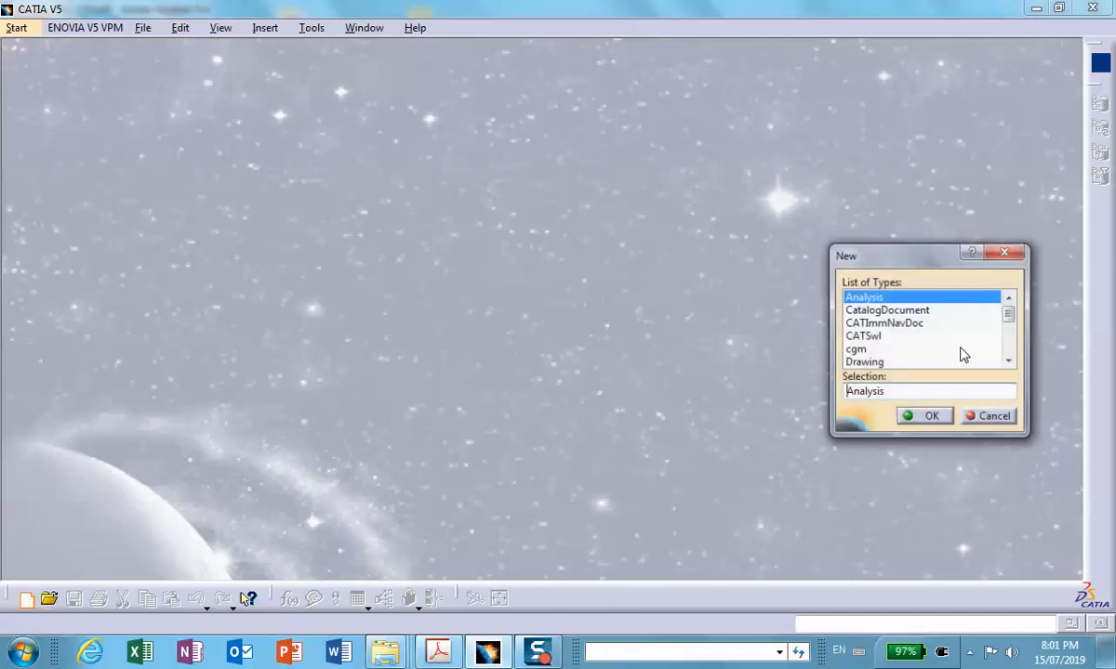
Create a new Part document, keeping the default part name and options.
drag(1009, 313, 1010, 361)
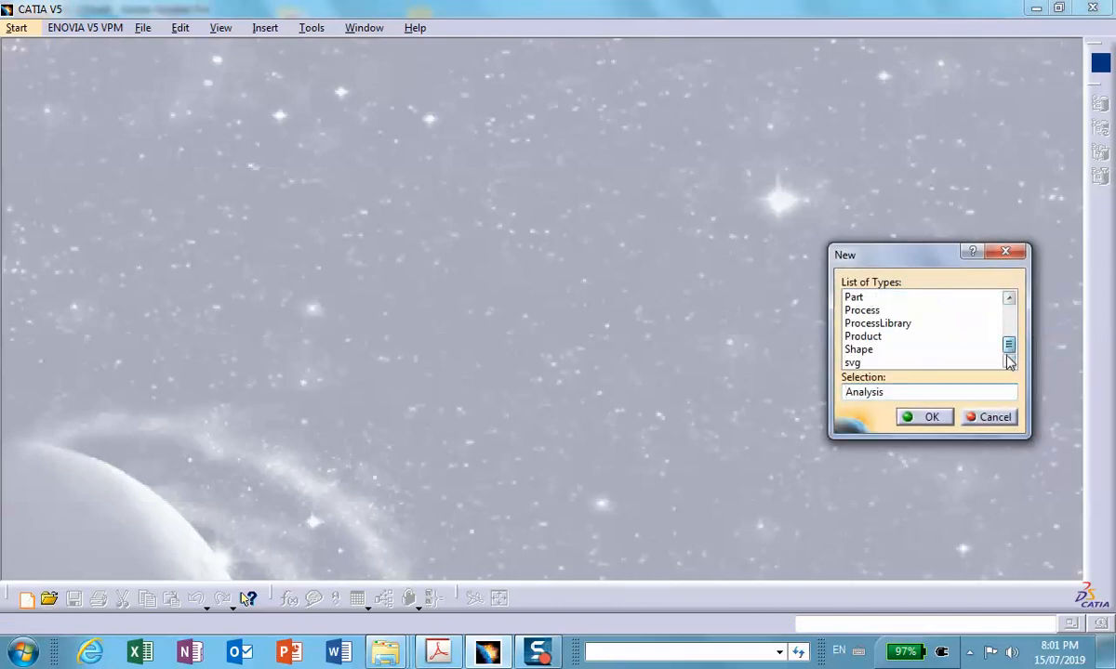
click(855, 297)
click(930, 418)
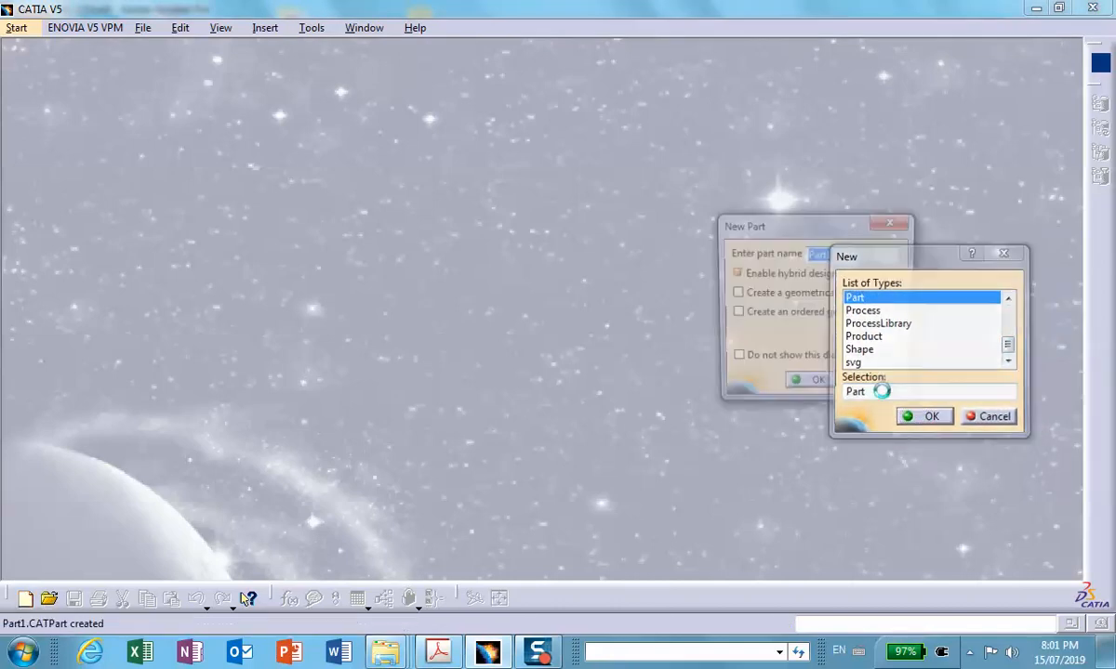
click(815, 386)
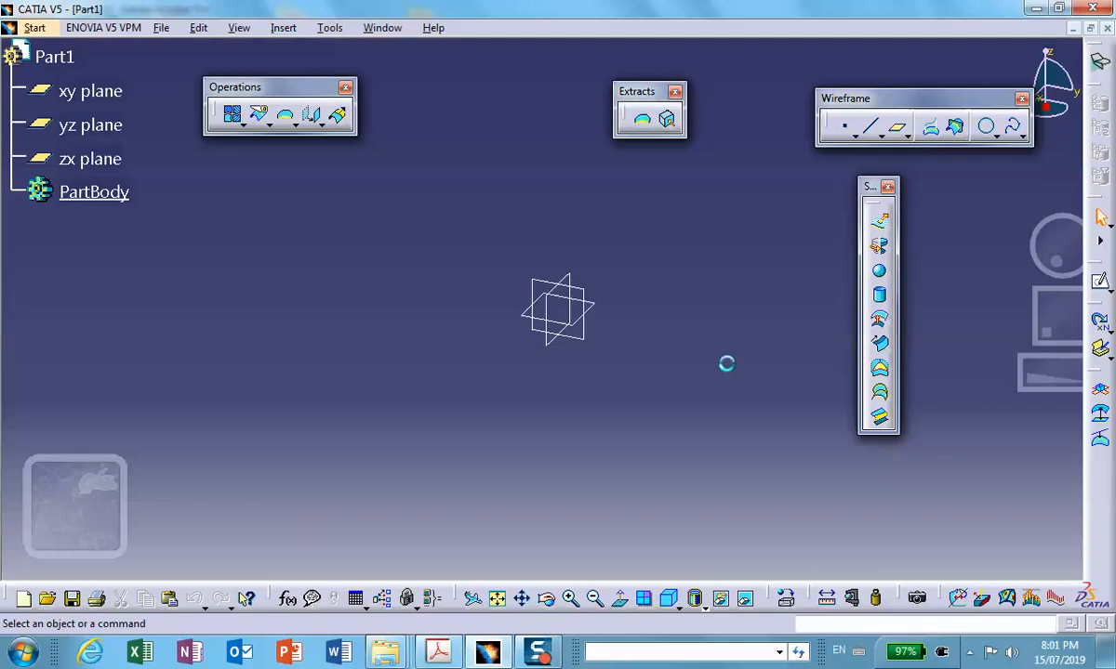
Start a sketch on the xy plane and draw a circle about 2.24 in in diameter centred on the origin.
click(586, 311)
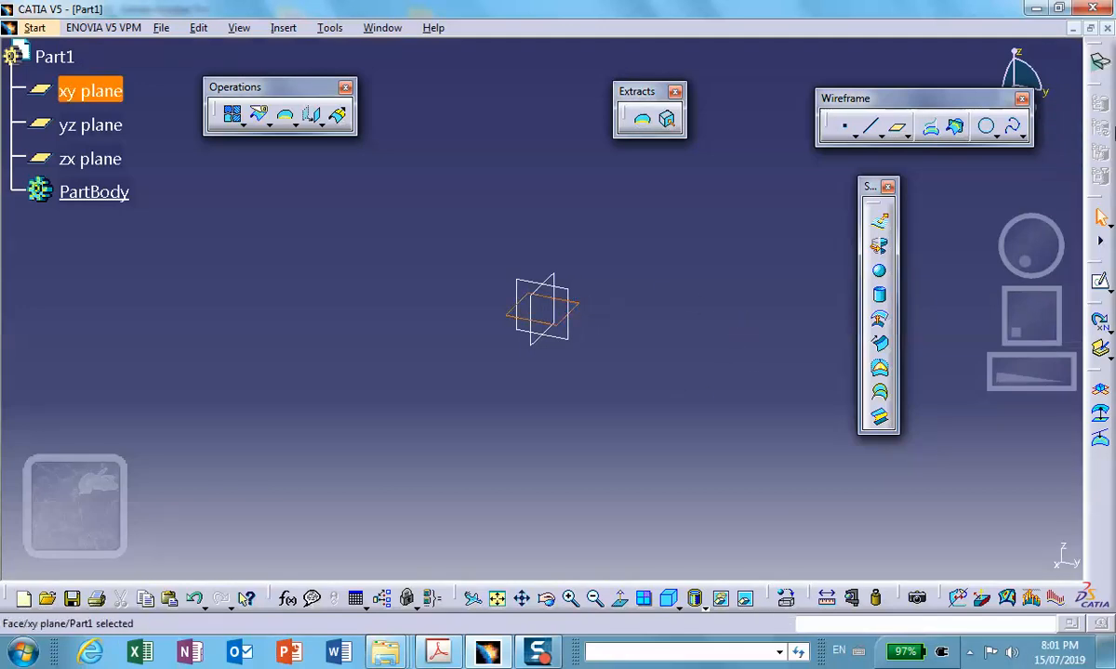
click(1095, 281)
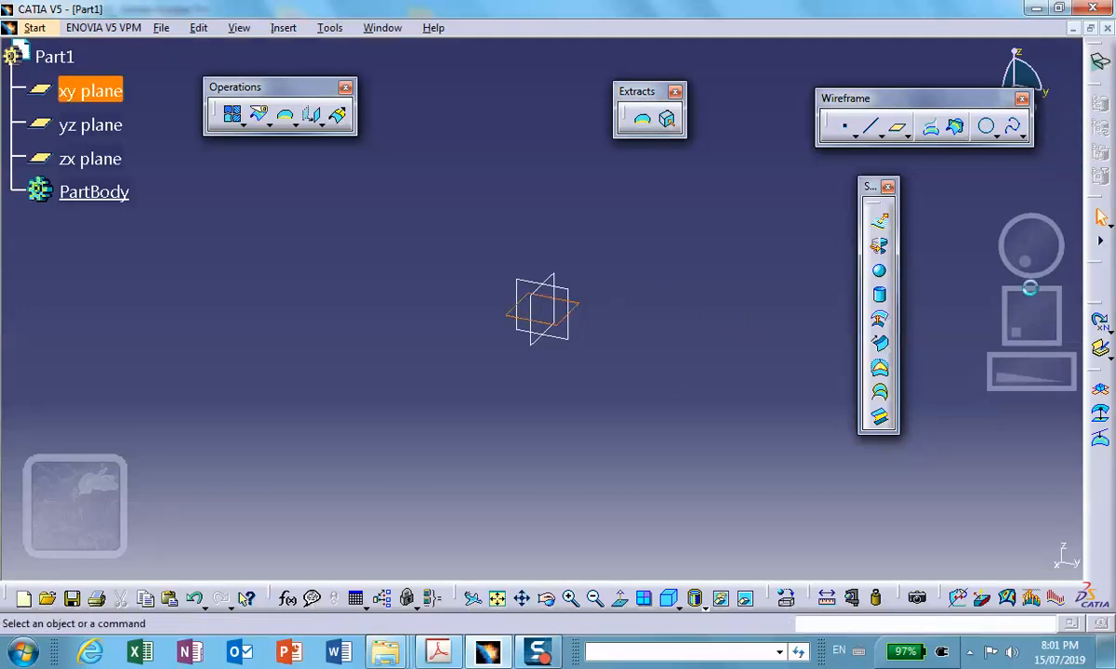
click(972, 265)
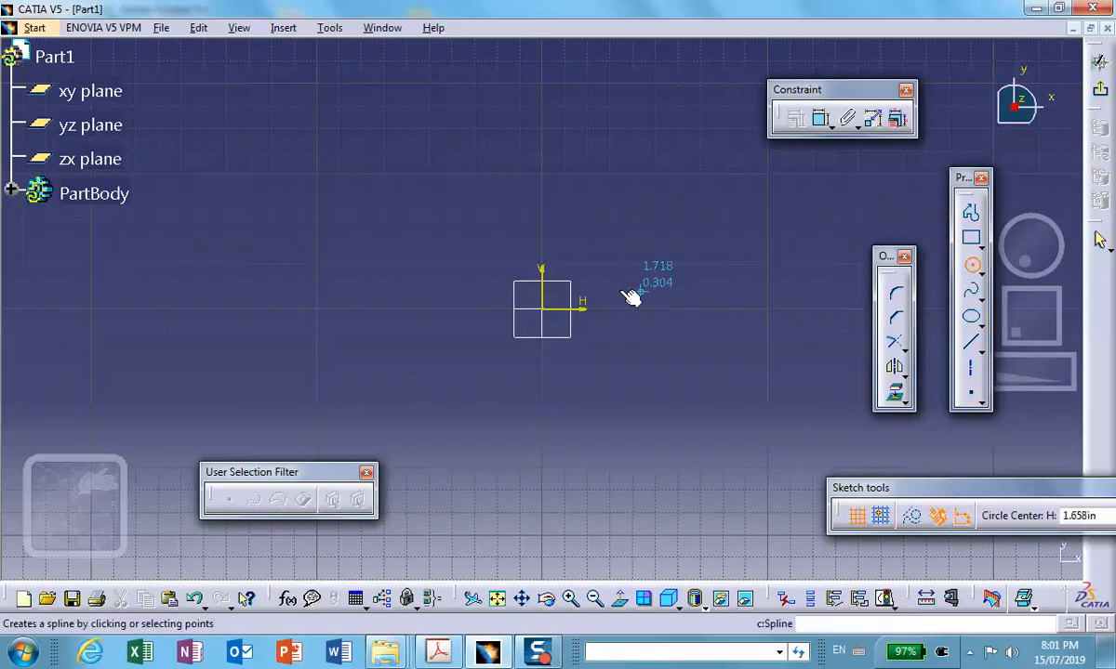
click(553, 317)
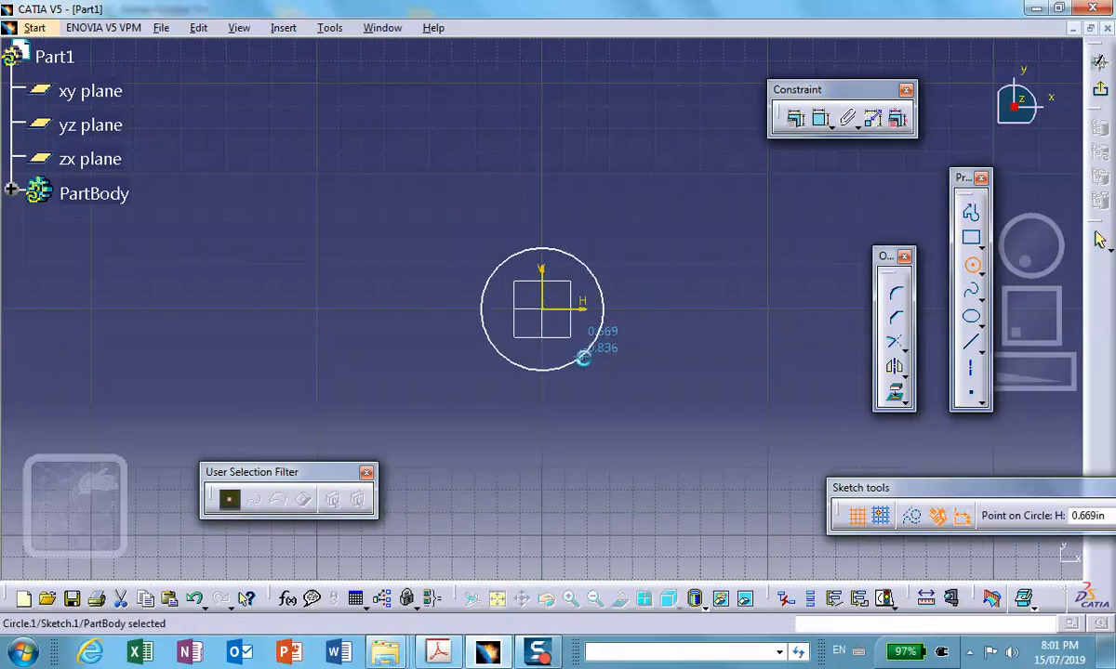
click(583, 364)
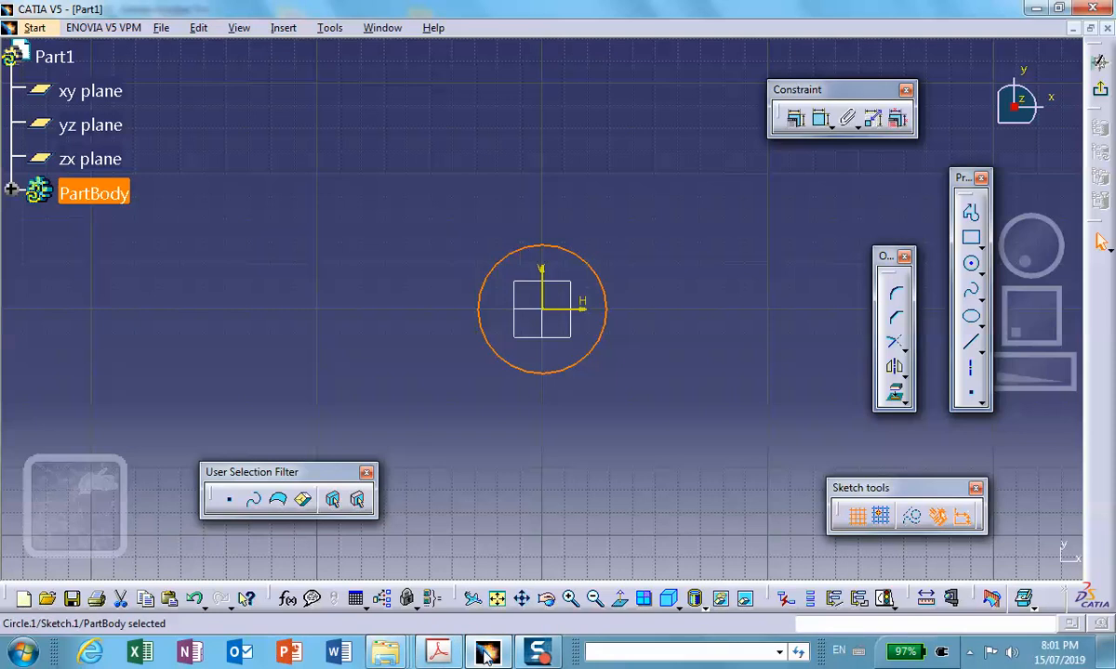
Check the cylinder radius in the homework PDF, constrain the circle's diameter to 2 in in CATIA, and exit the sketch.
click(436, 650)
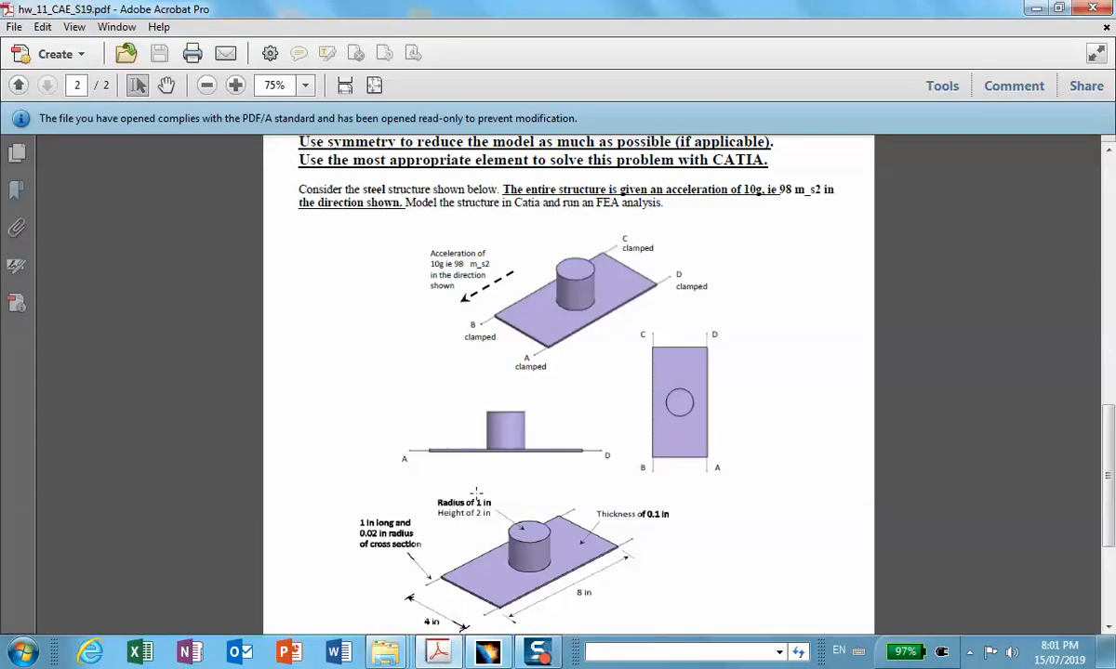
click(1037, 8)
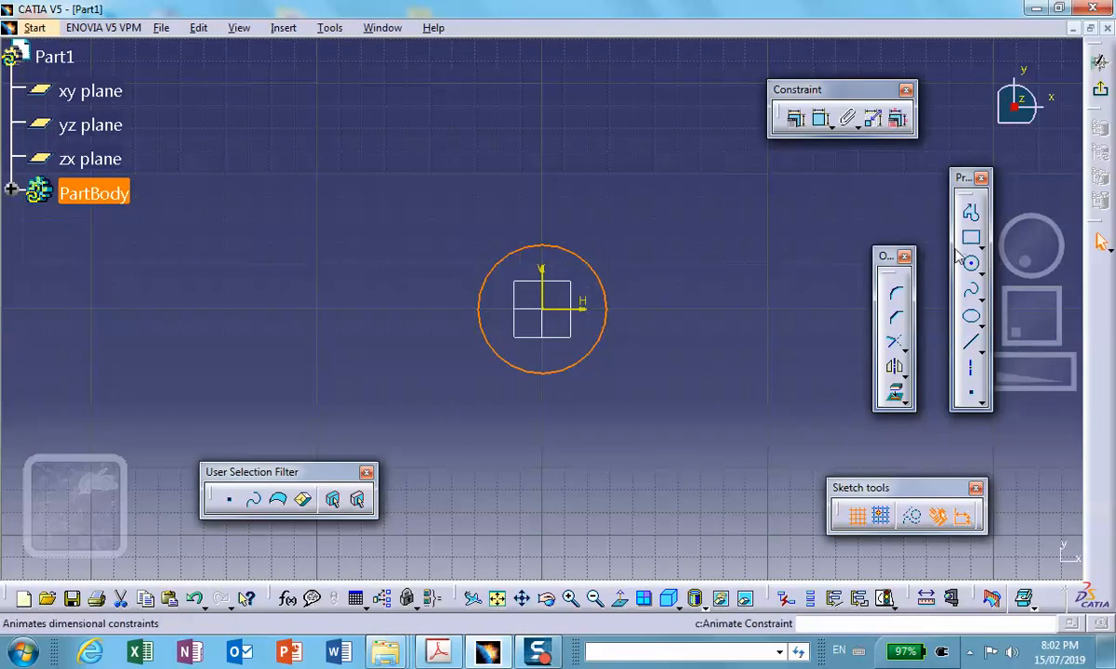
click(818, 121)
click(638, 208)
double_click(641, 212)
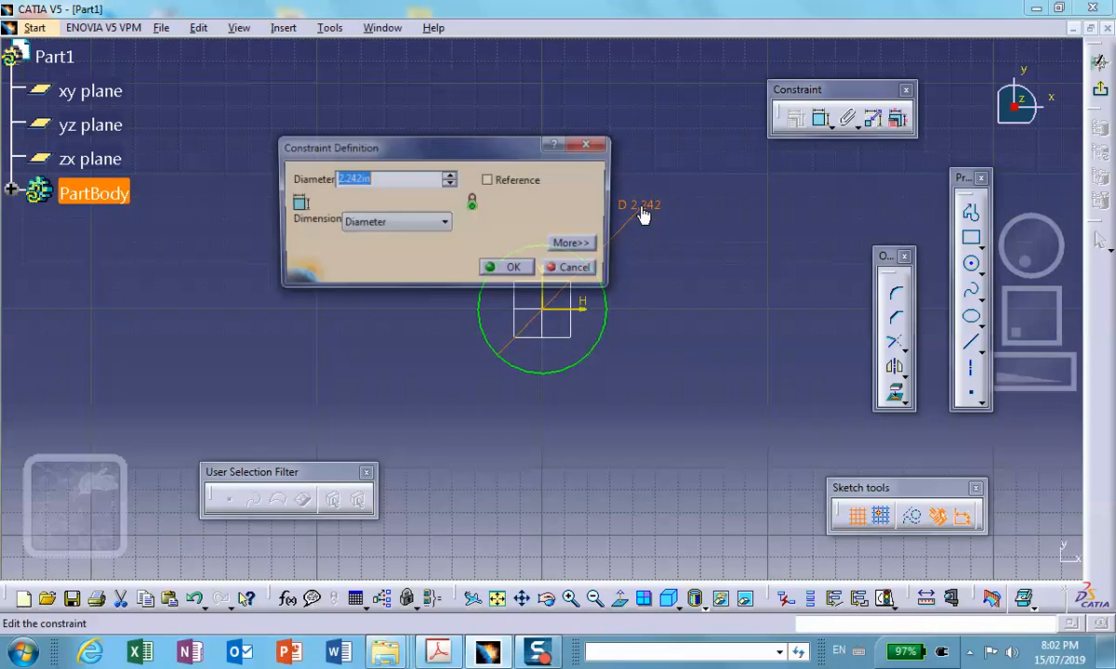
text(2)
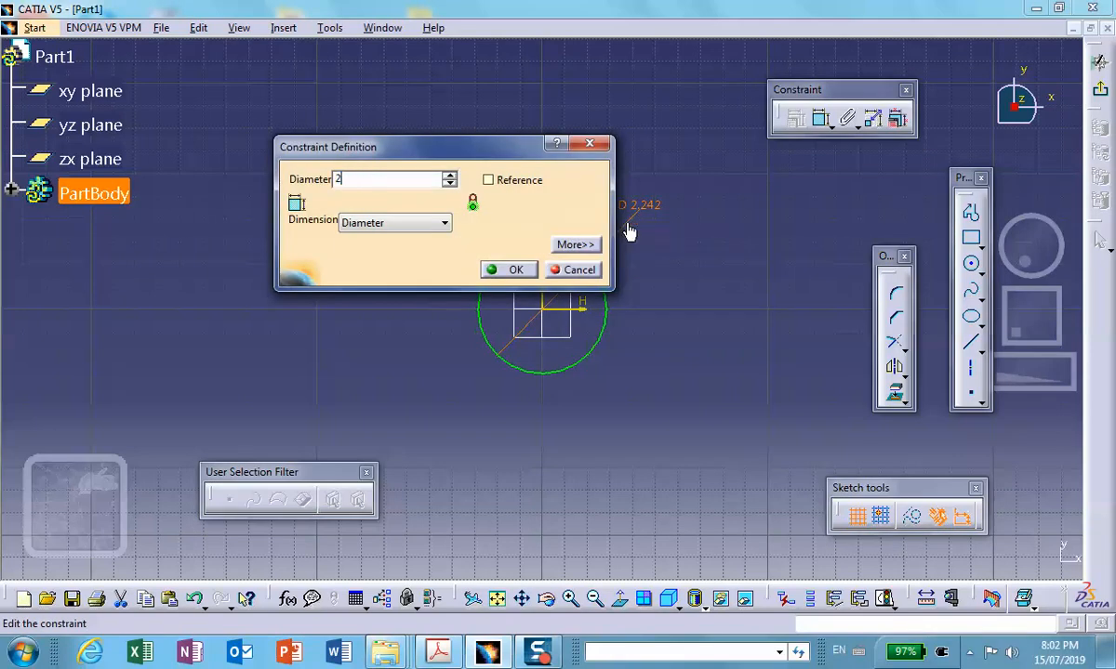
click(515, 269)
click(1100, 242)
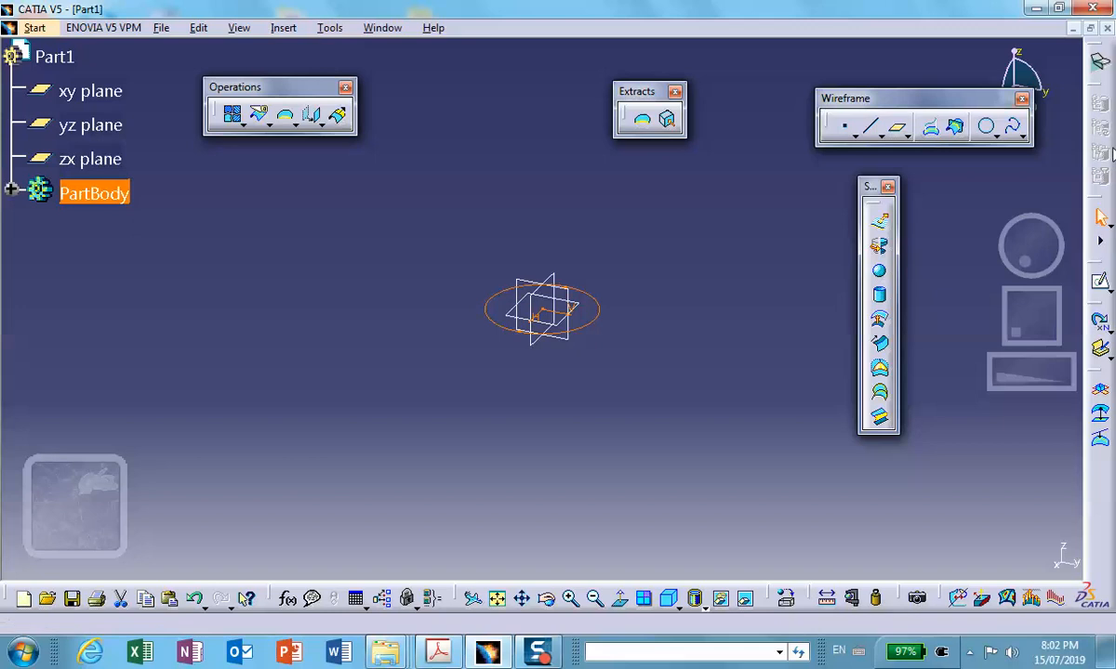
Switch to the Part Design workbench and pad the circle sketch to a length of 2 in.
click(1100, 62)
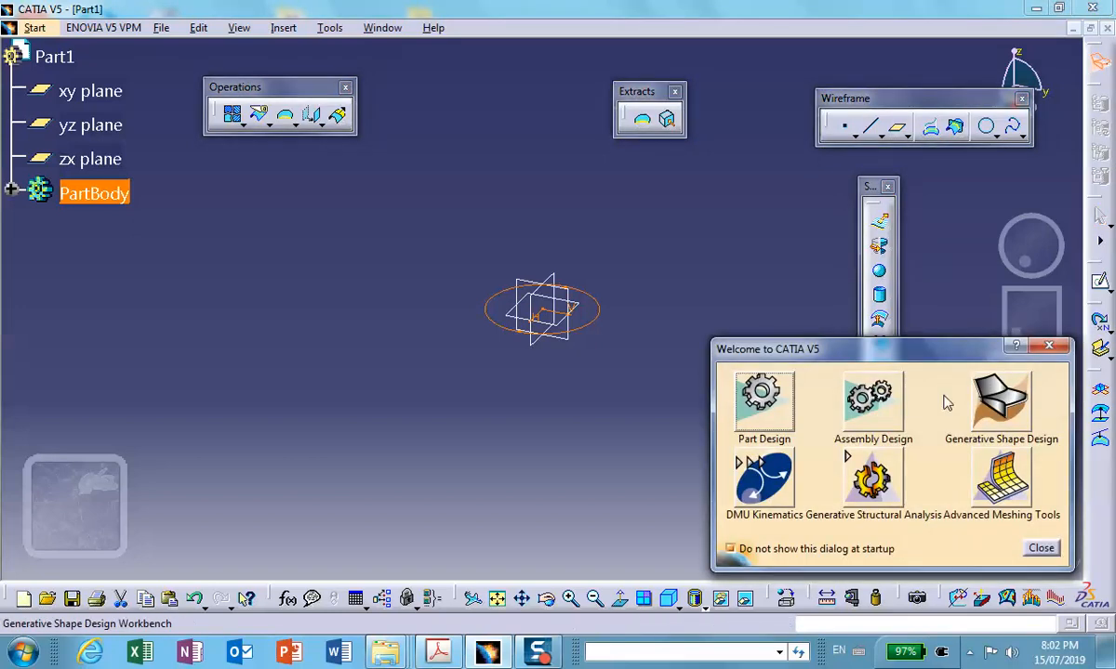
click(763, 398)
click(957, 206)
text(2)
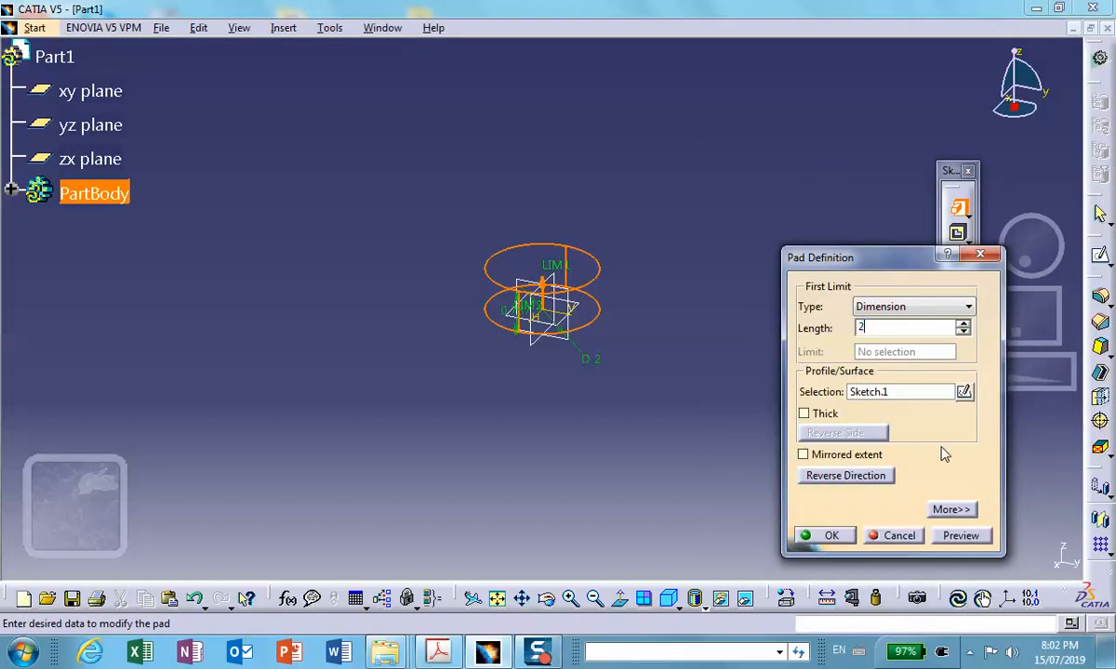
click(828, 536)
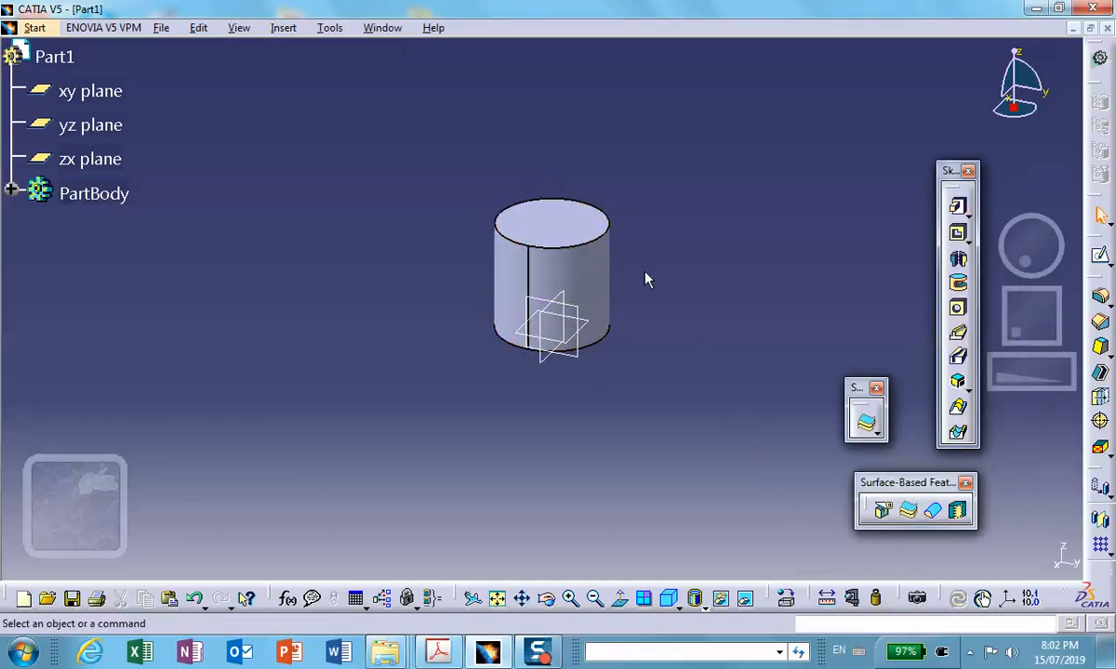
Switch to the Wireframe and Surface Design workbench.
click(34, 29)
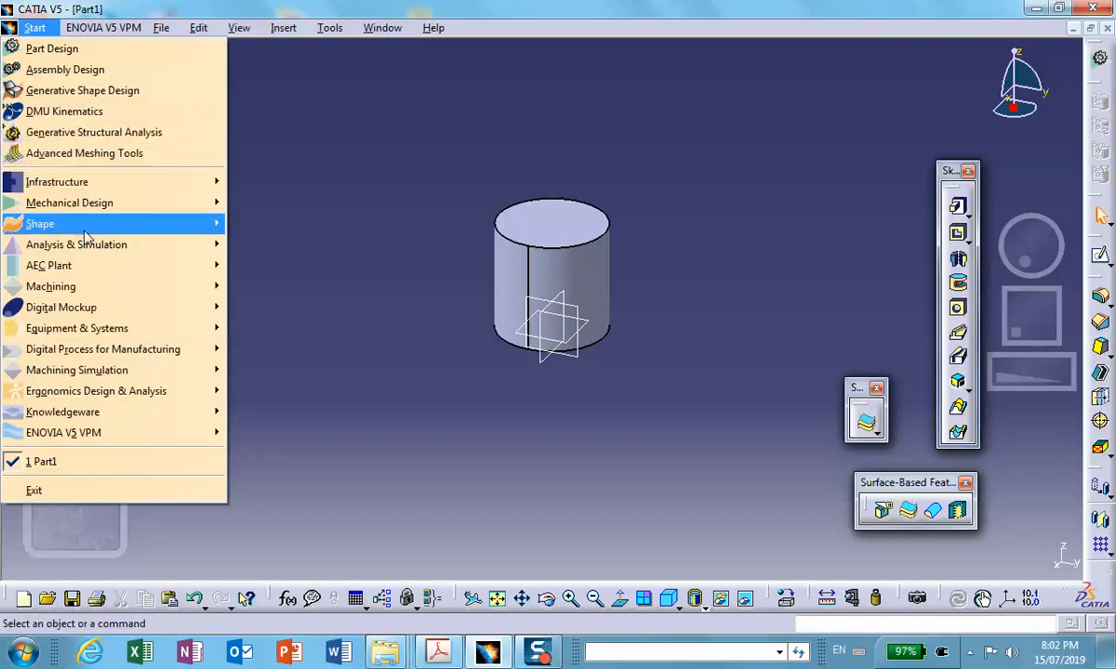
mouse_move(84, 202)
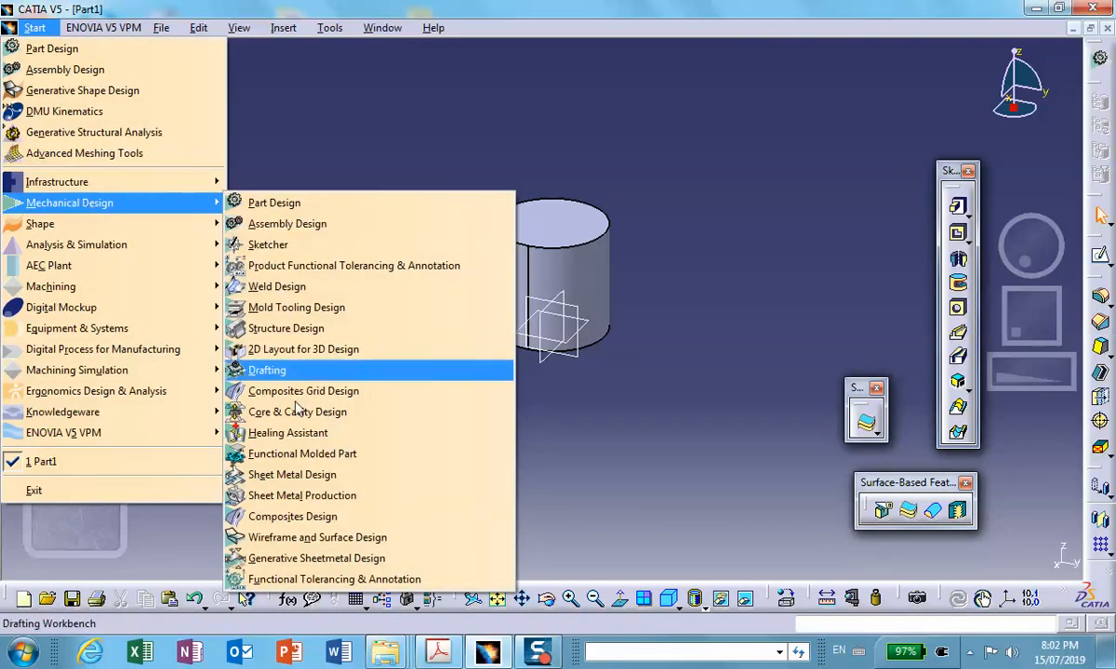
click(297, 537)
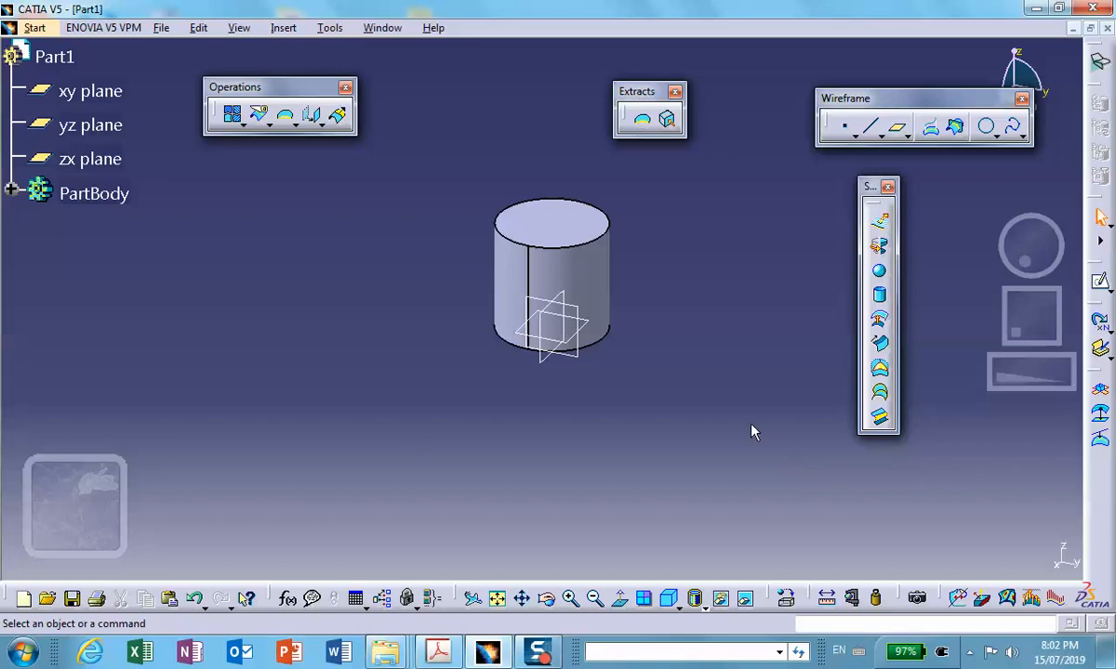
Start a sketch on the xy plane and draw a centred rectangle about 7.1 by 3.6 in around the origin.
click(581, 342)
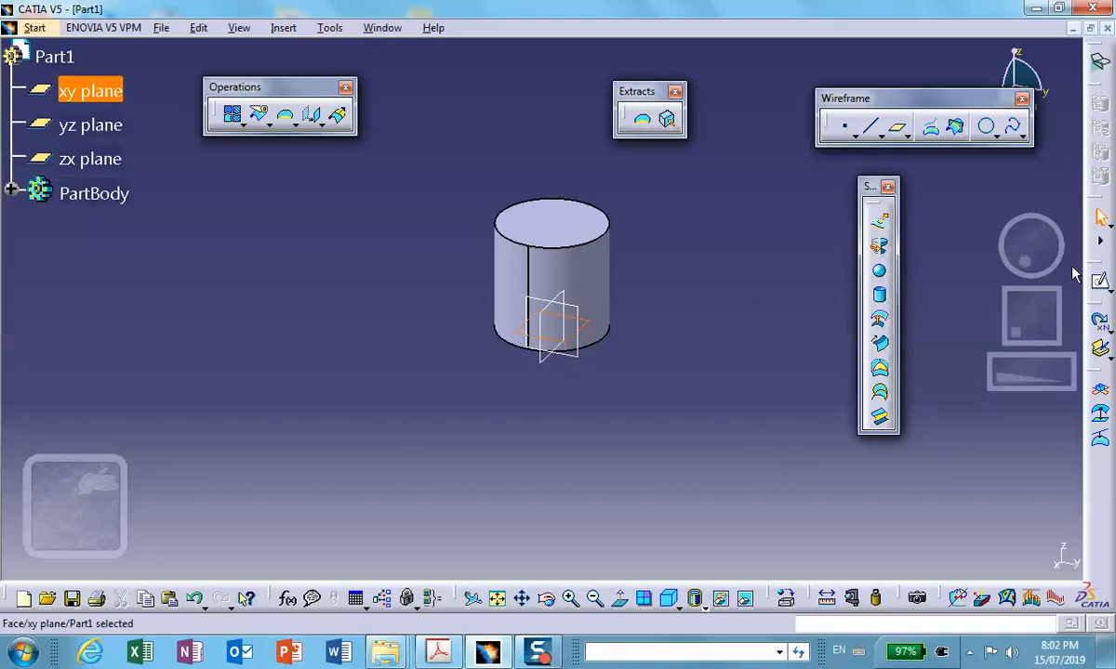
click(1100, 280)
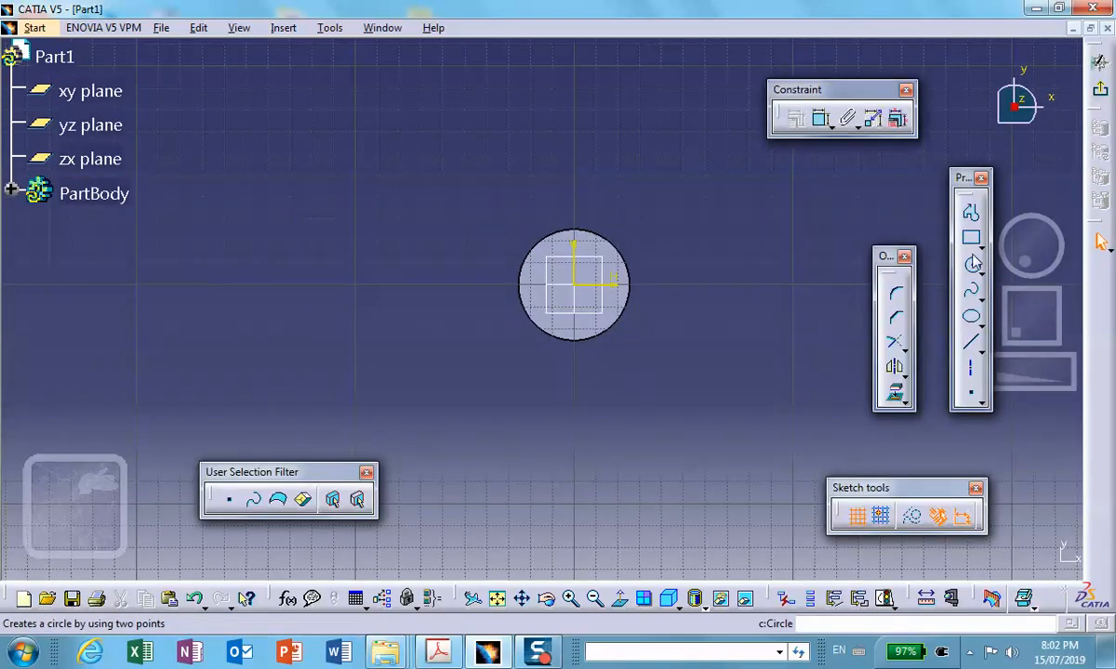
click(978, 244)
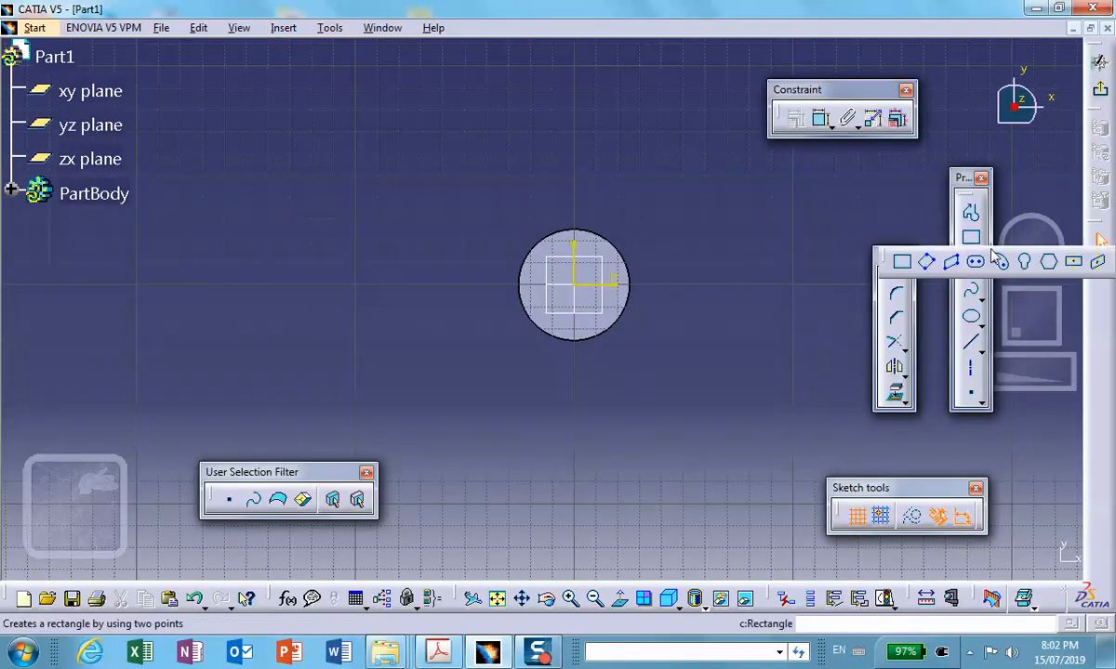
click(1072, 263)
click(574, 283)
click(772, 383)
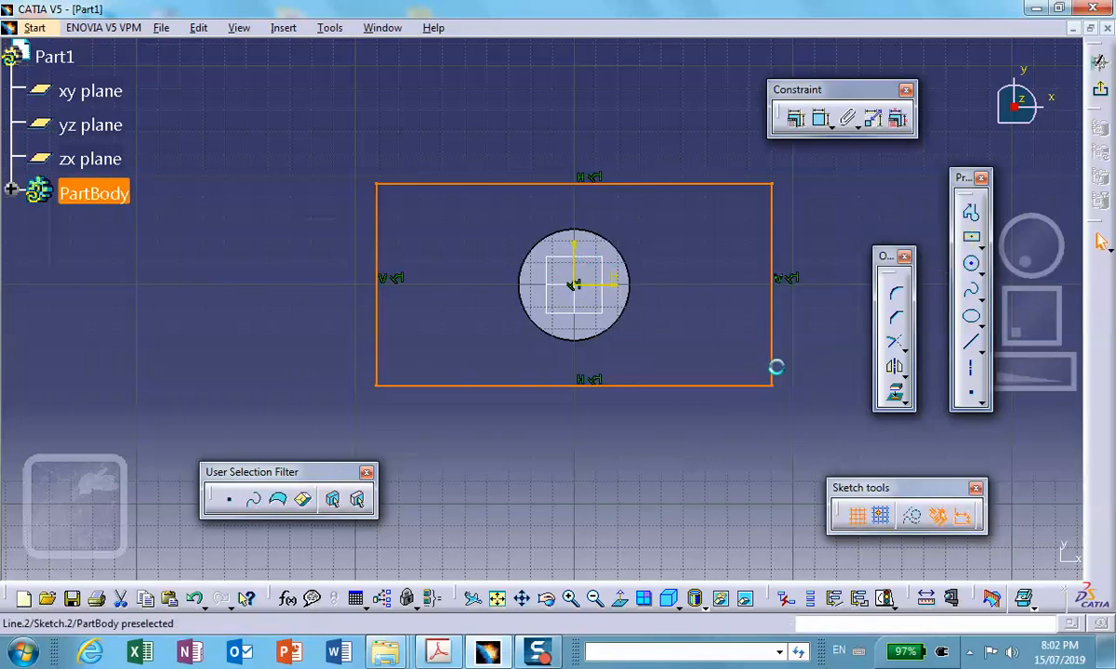
Check the plate dimensions in the homework PDF, then constrain the rectangle's horizontal length to 8 in in CATIA.
click(439, 652)
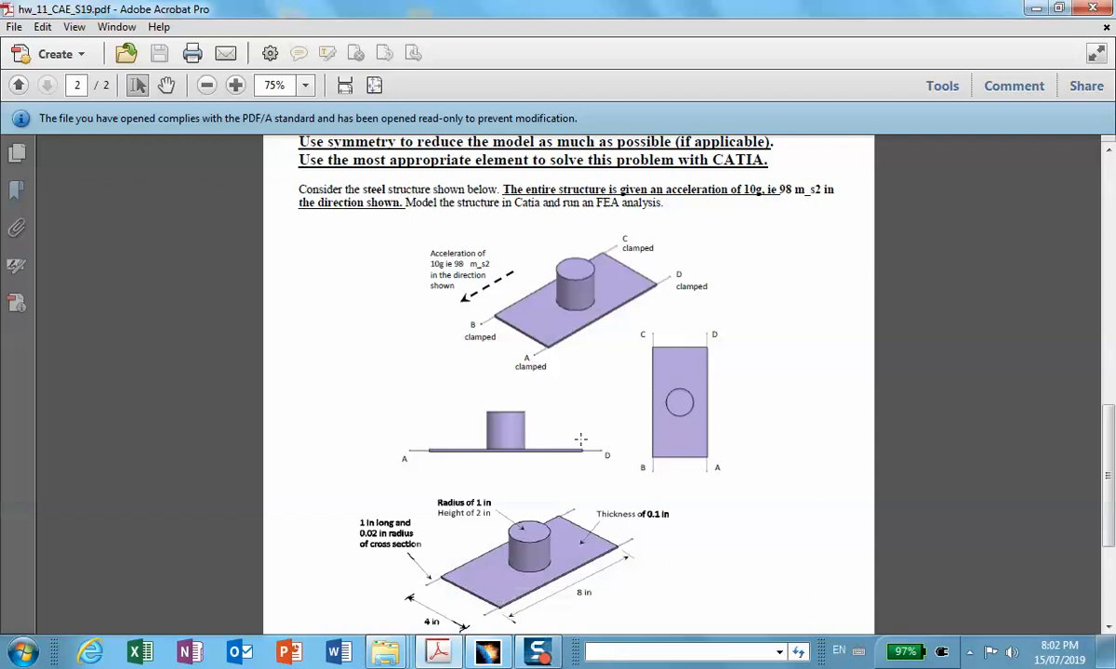
click(1035, 8)
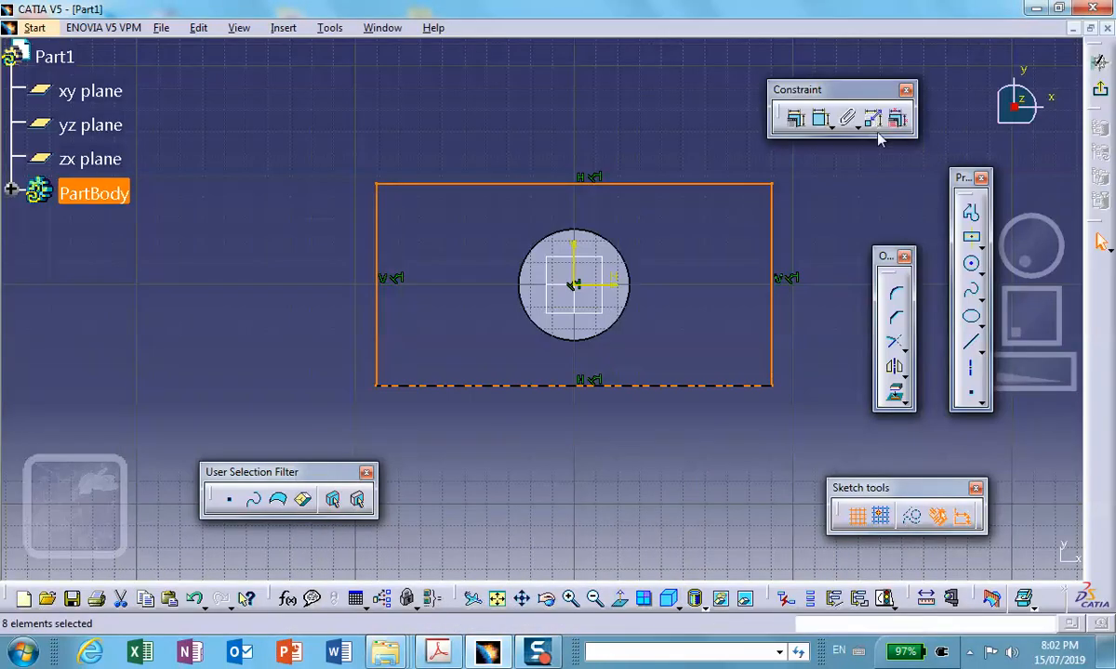
click(820, 118)
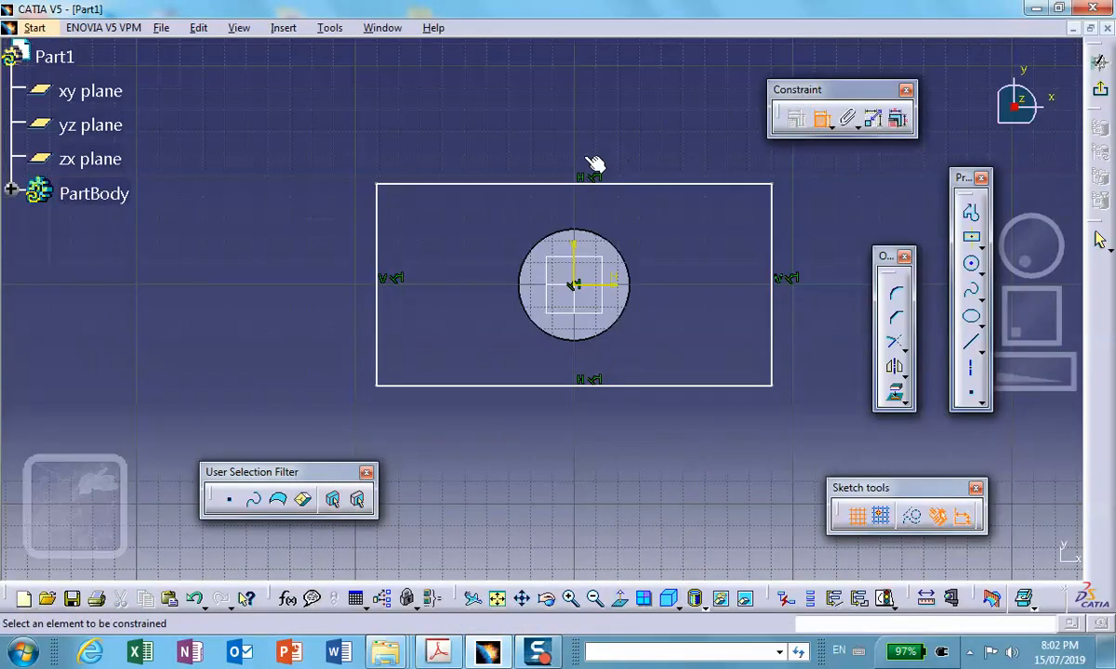
click(568, 184)
click(563, 135)
double_click(563, 135)
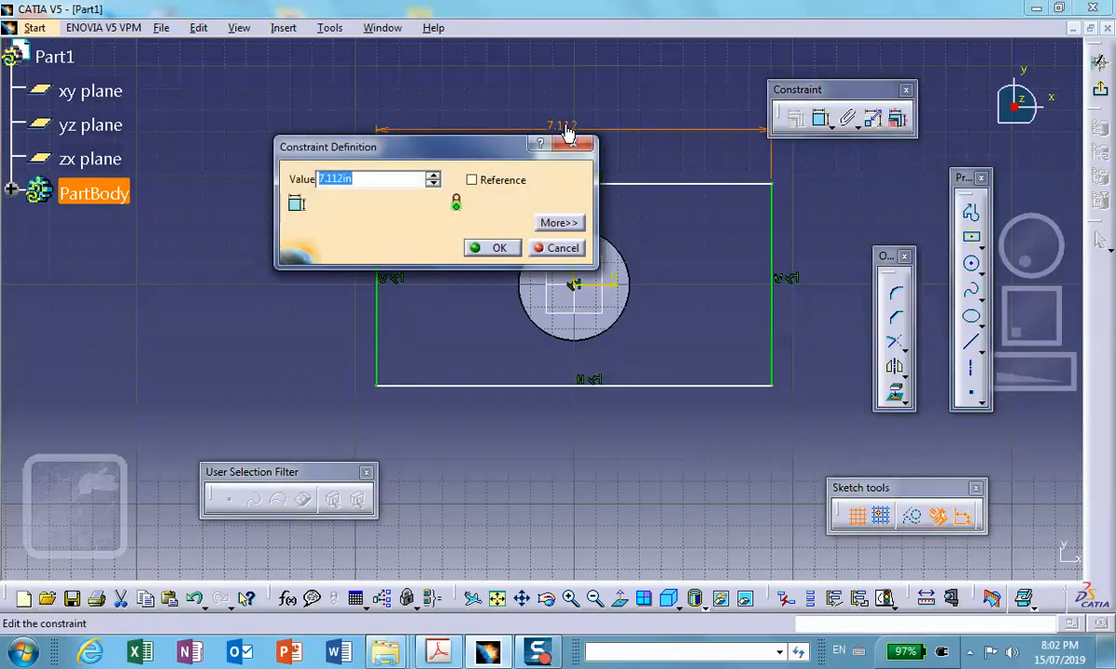
text(8)
click(479, 249)
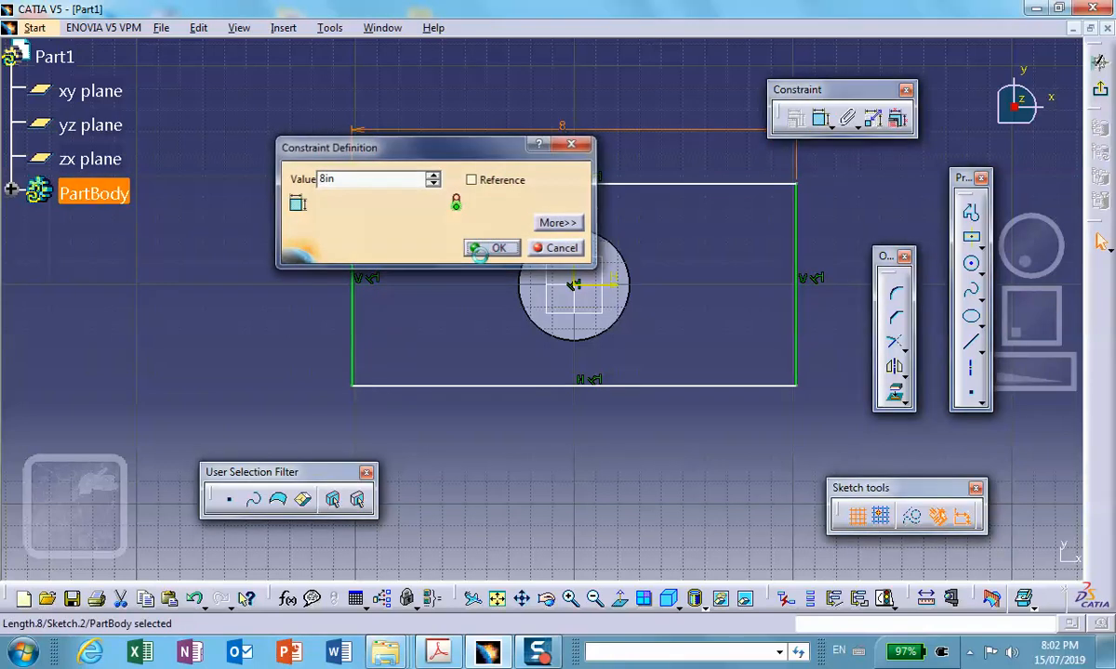
Constrain the rectangle's vertical side to 4 in and exit the sketch.
click(820, 118)
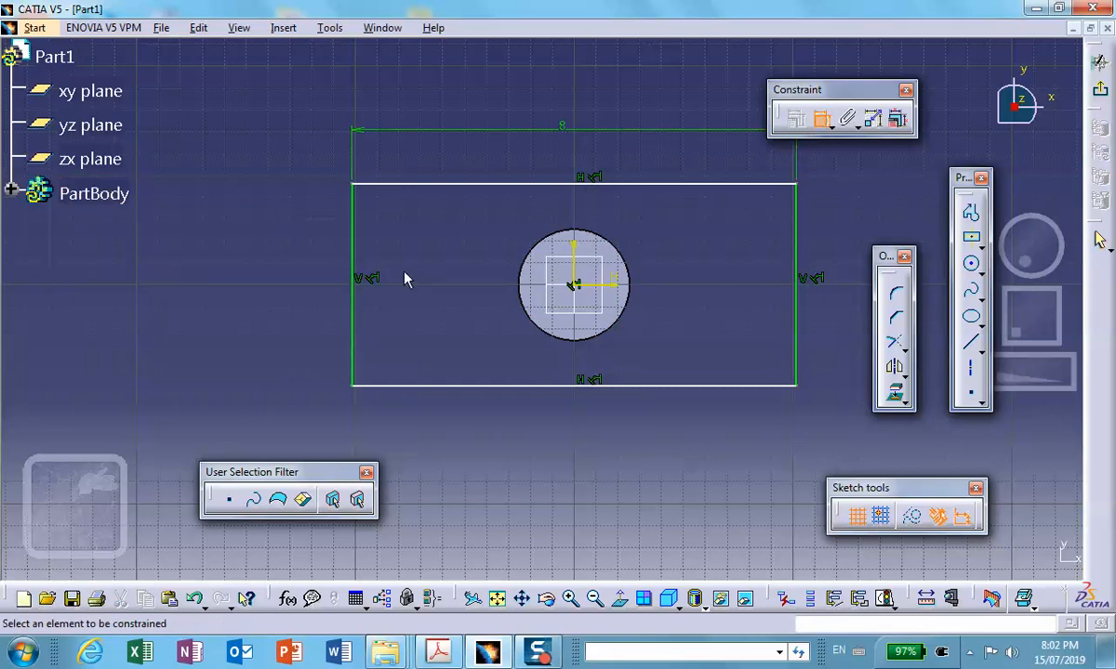
click(354, 257)
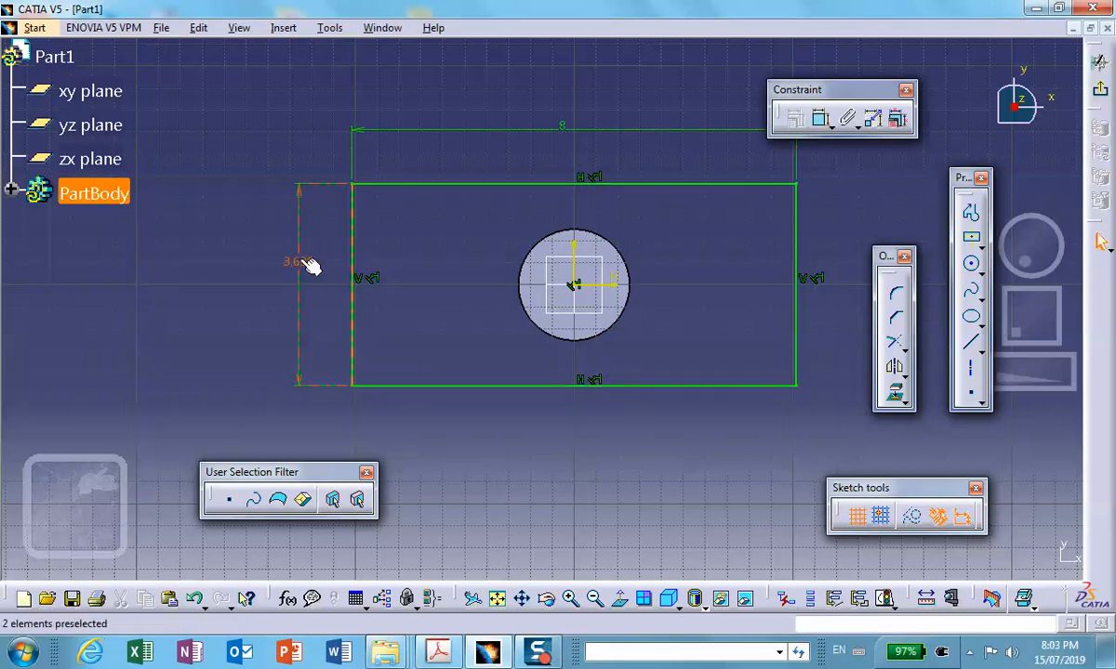
double_click(301, 265)
text(4)
click(490, 247)
click(1106, 94)
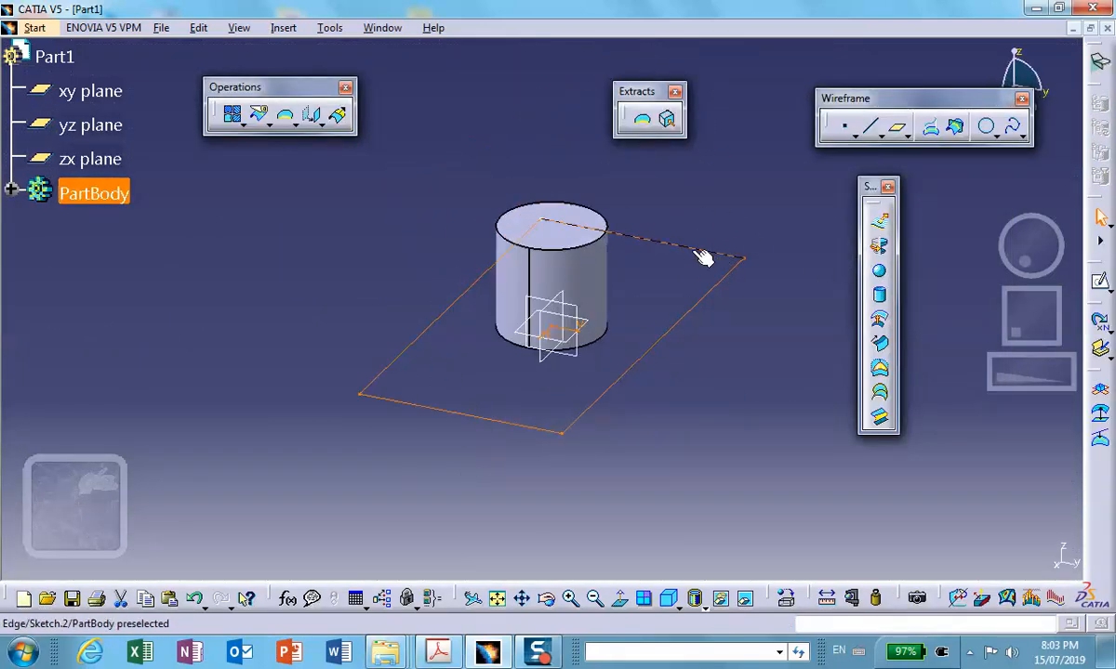
Create a Fill surface bounded by the 8 by 4 in rectangle sketch at the cylinder's base.
click(879, 372)
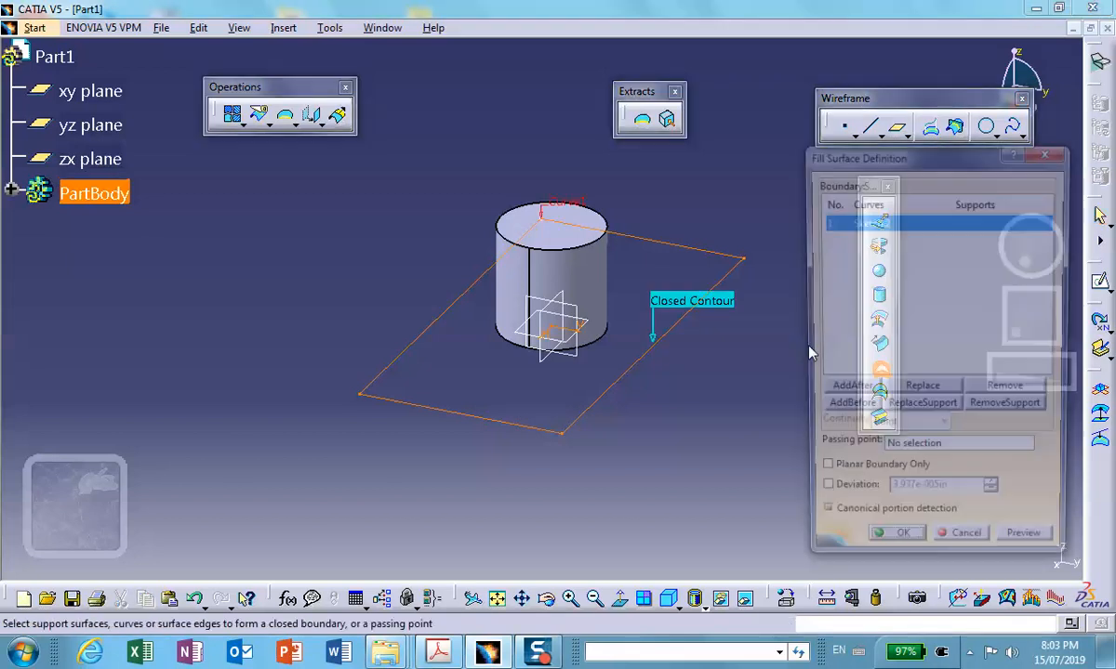
click(895, 551)
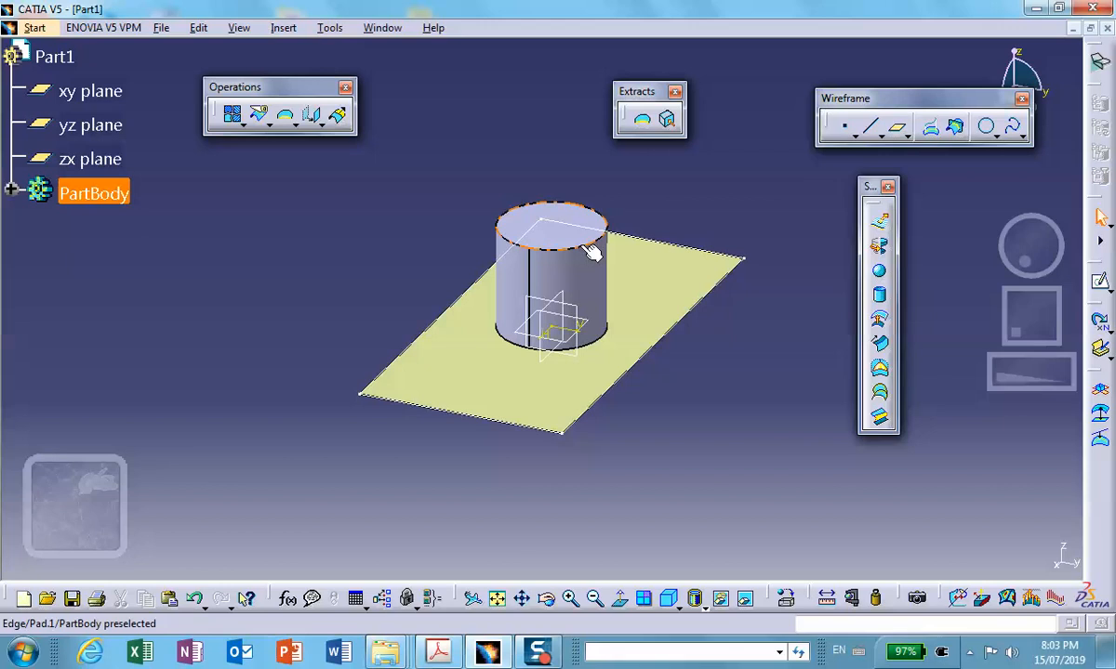
click(656, 390)
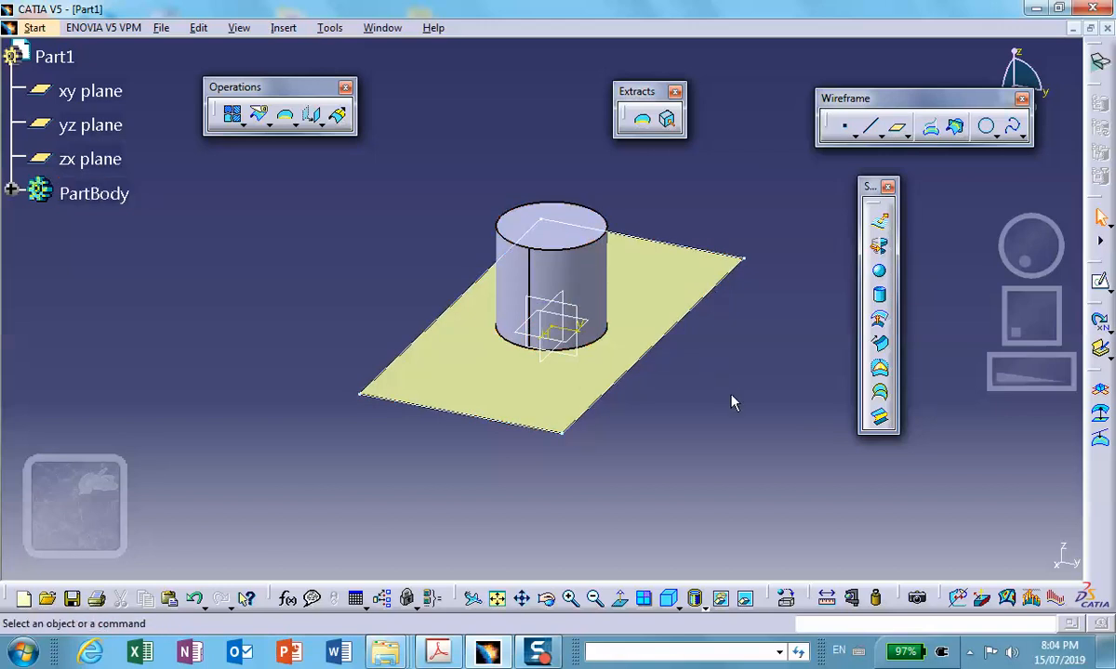
middle_drag(737, 388, 678, 401)
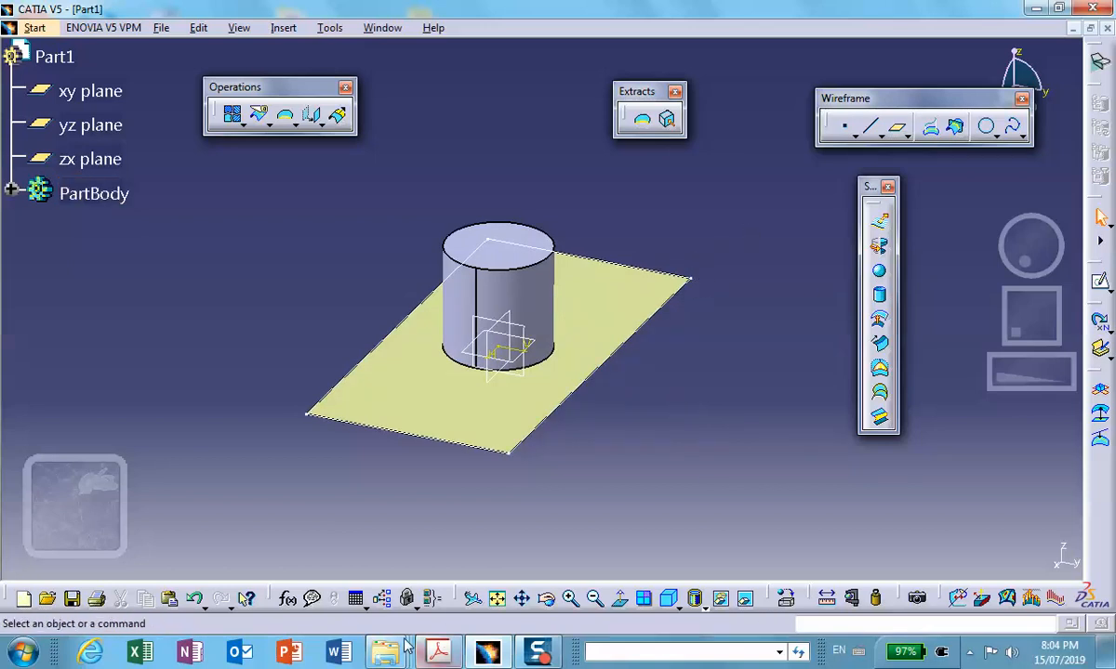
Check the beam dimensions in the homework PDF, then create a 1 in Point-Direction line in CATIA from plate corner D outward along negative X.
click(438, 651)
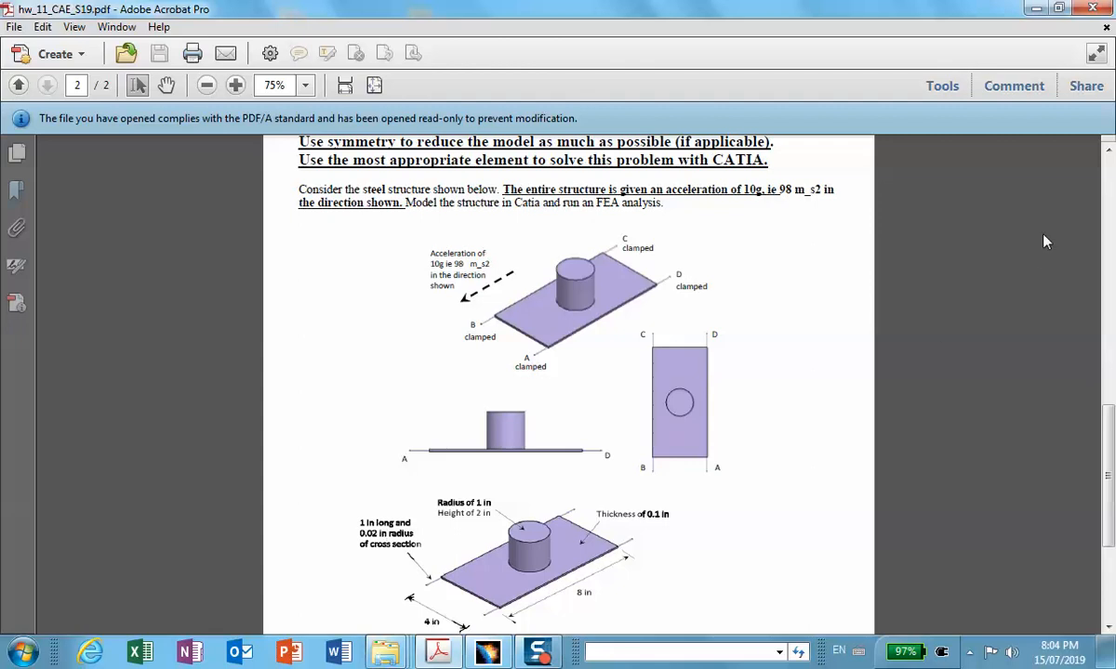
click(1035, 7)
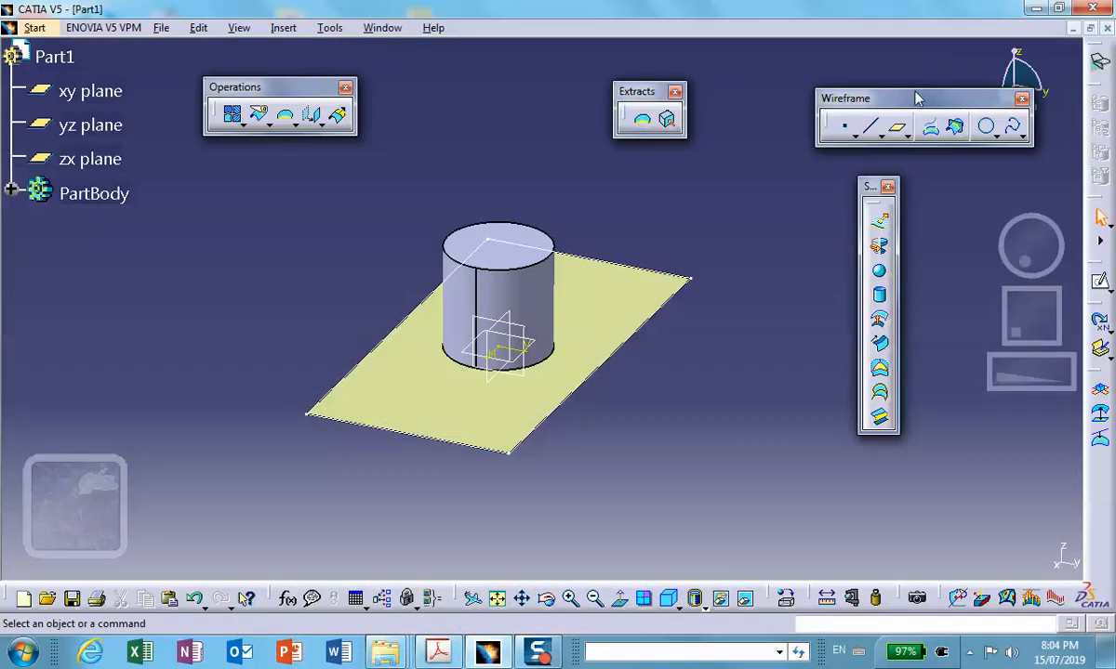
click(870, 126)
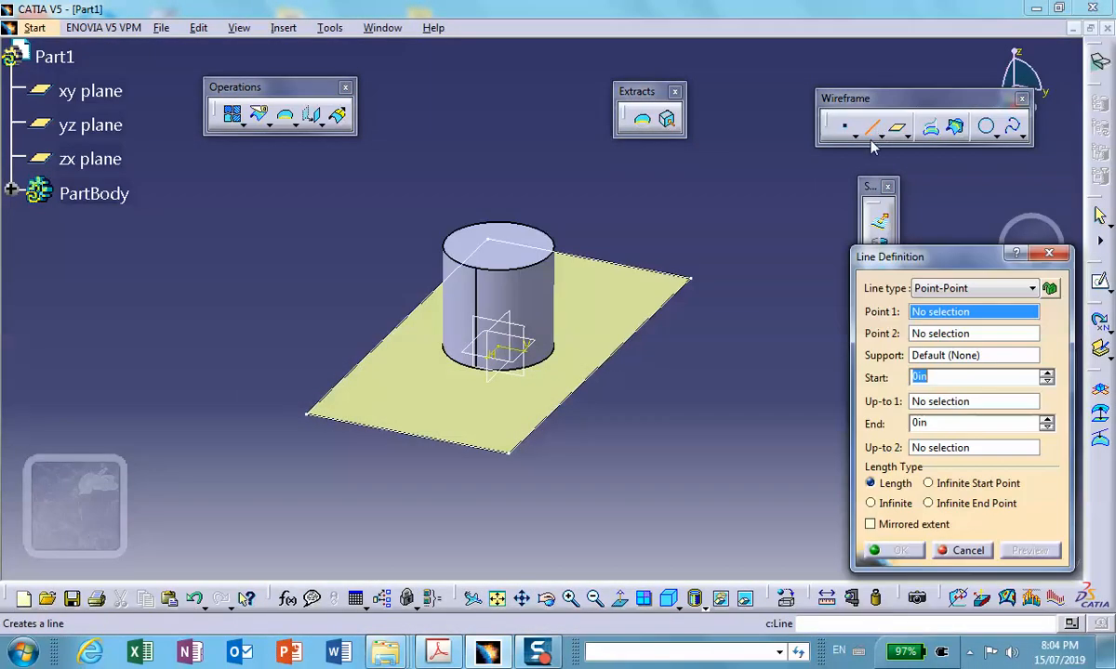
click(948, 319)
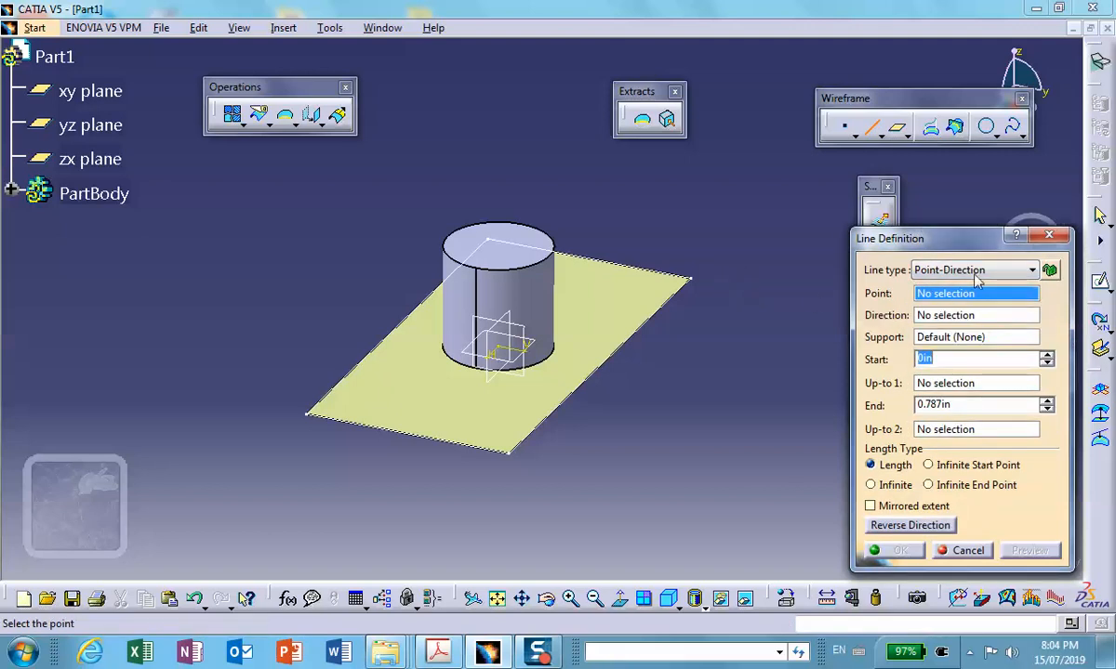
click(687, 274)
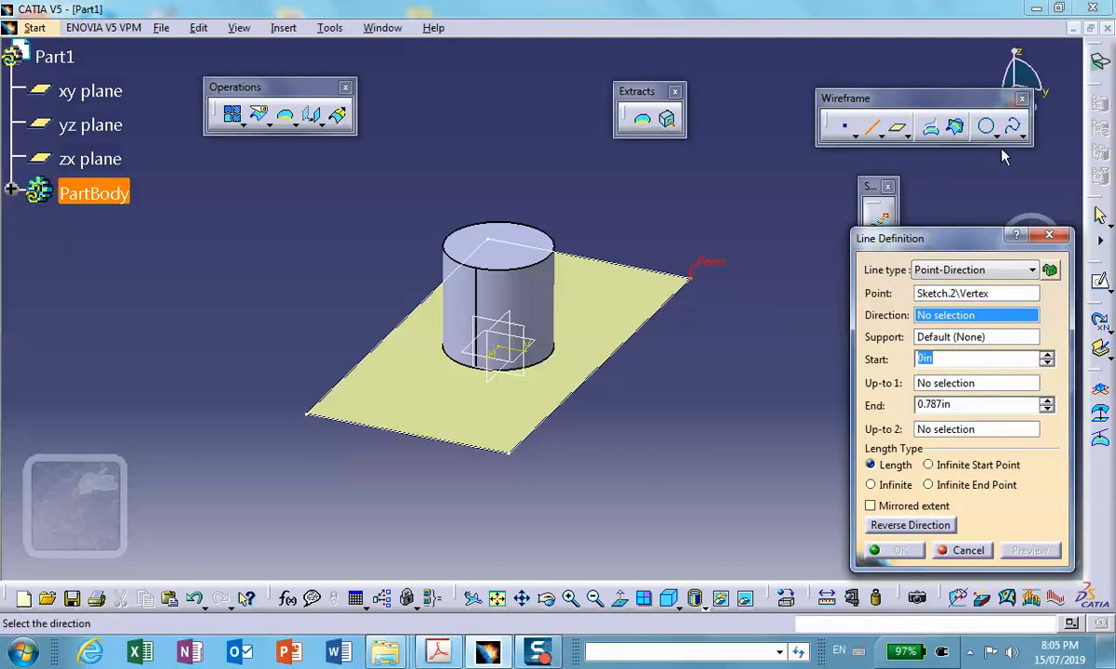
drag(929, 98, 860, 66)
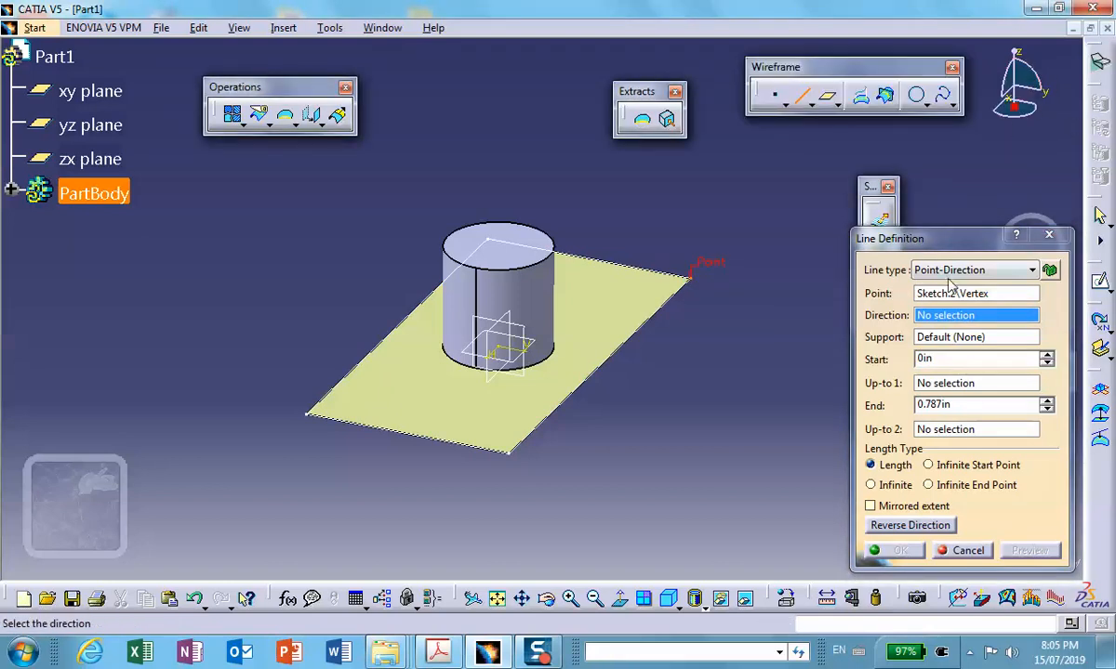
right_click(950, 321)
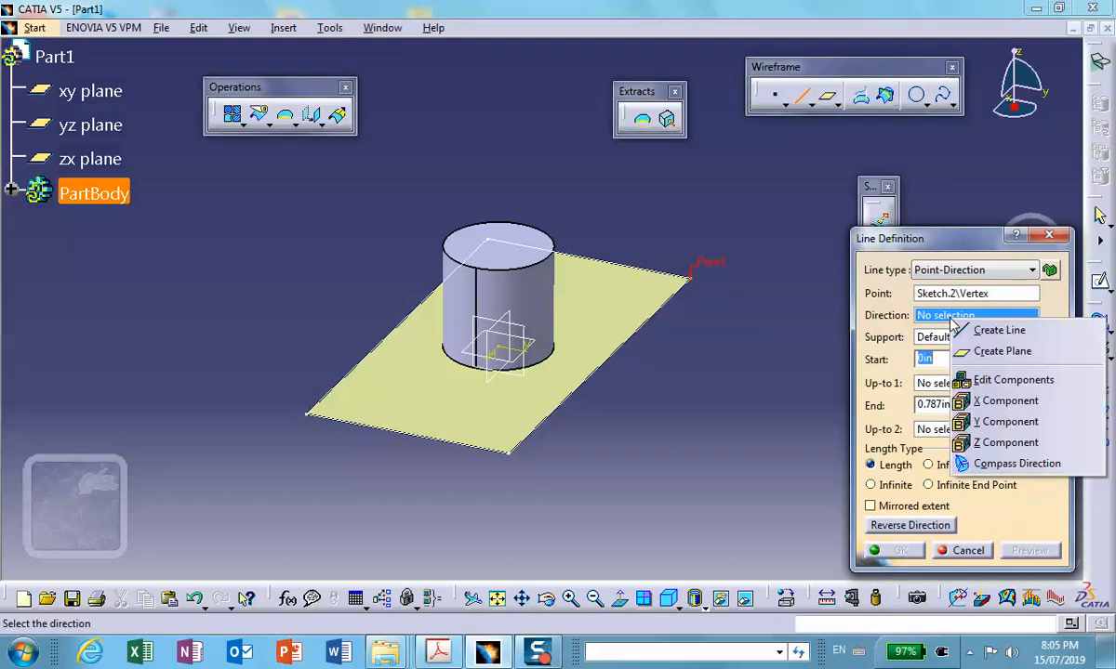
click(989, 402)
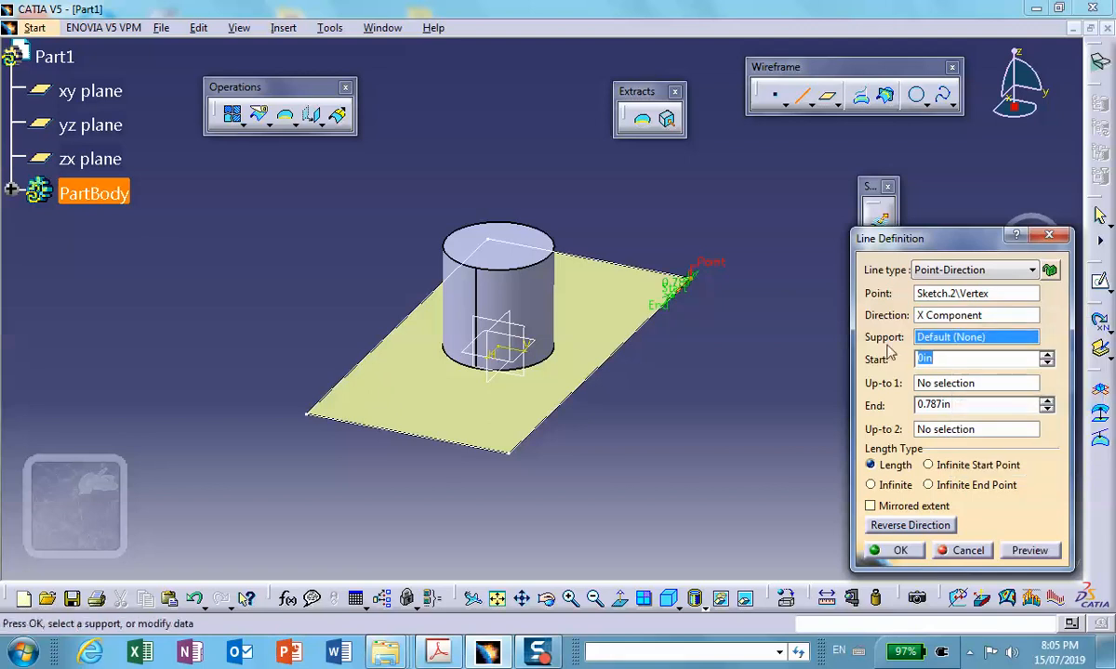
click(910, 526)
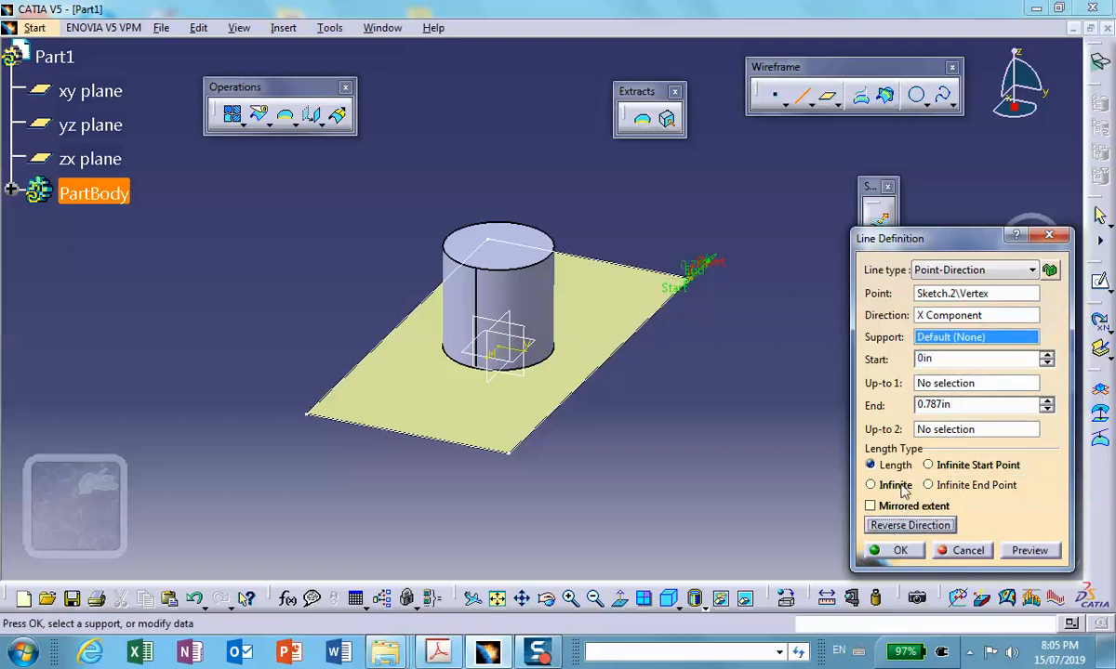
text(1)
key(Return)
Create a 1 in Point-Direction line from plate corner C, using the X component with the direction reversed.
middle_drag(742, 418, 633, 454)
middle_drag(595, 208, 528, 225)
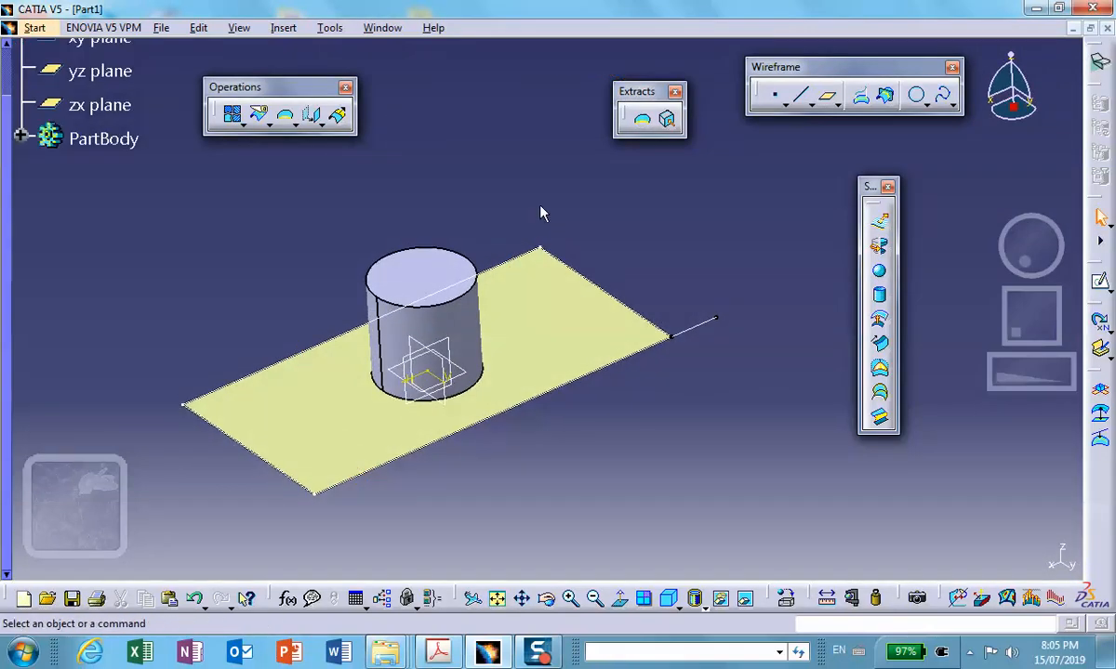
click(800, 94)
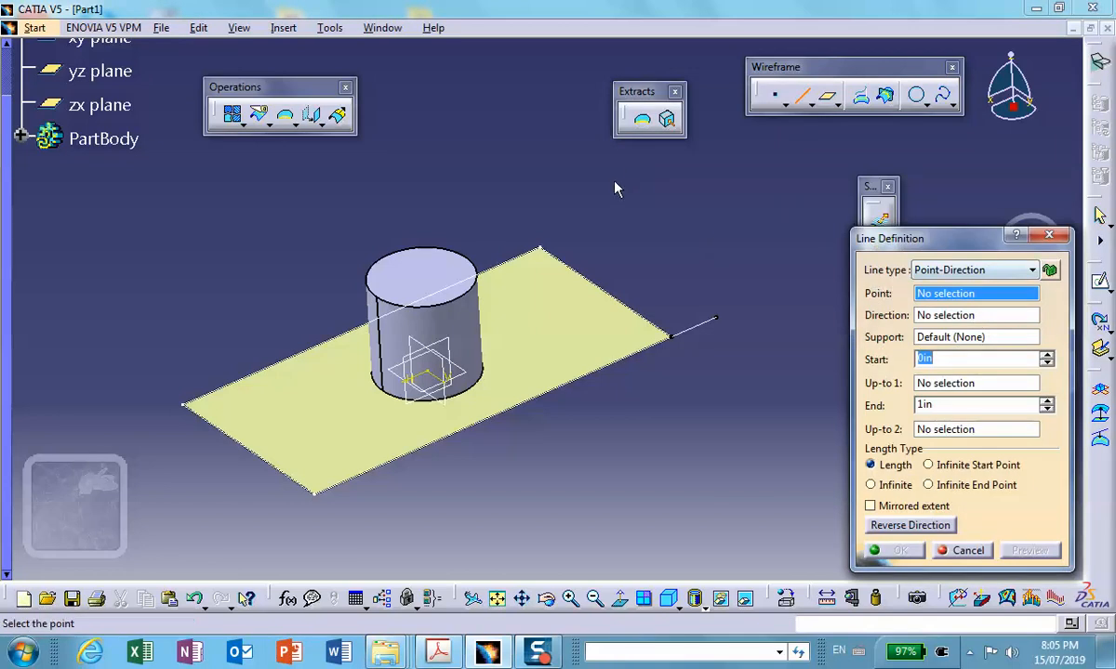
click(542, 247)
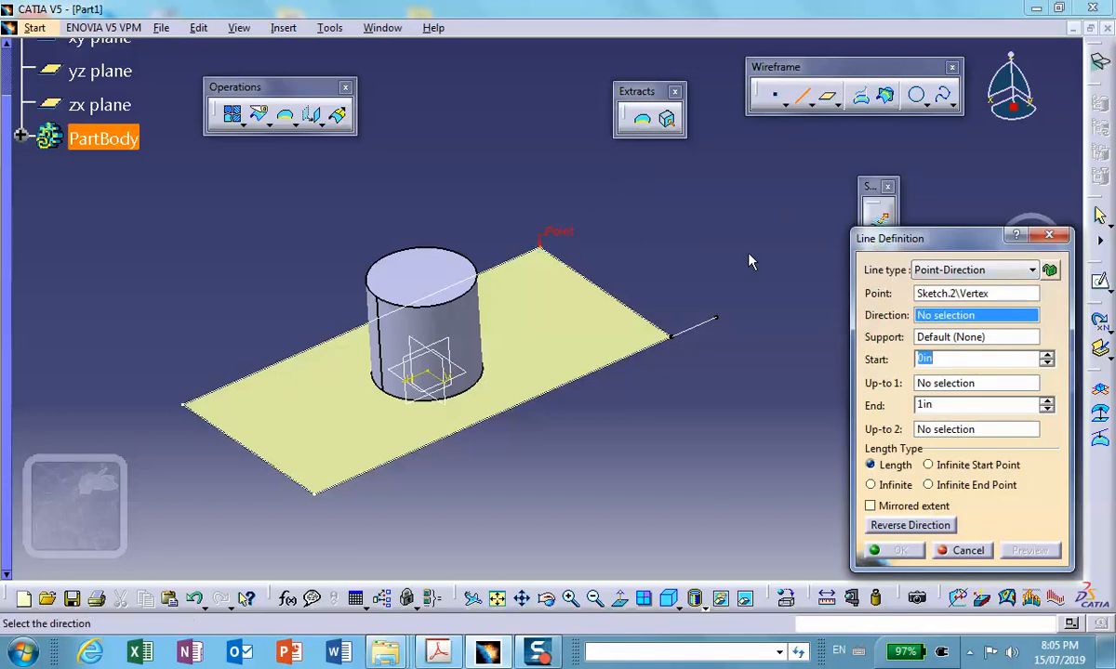
right_click(958, 316)
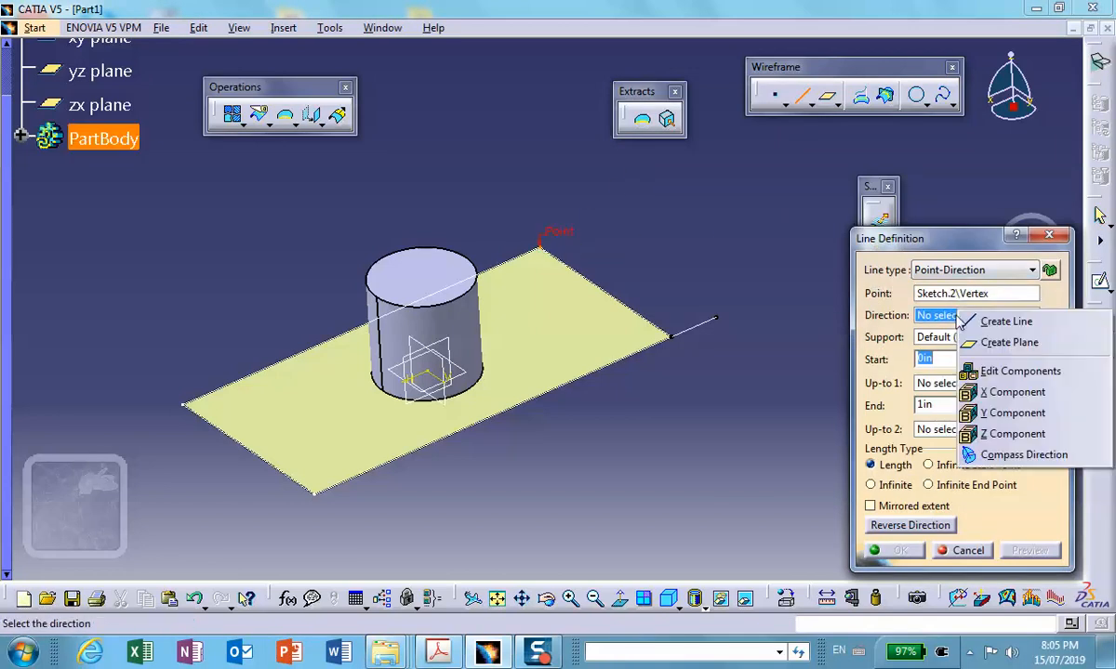
click(981, 391)
click(909, 526)
click(898, 550)
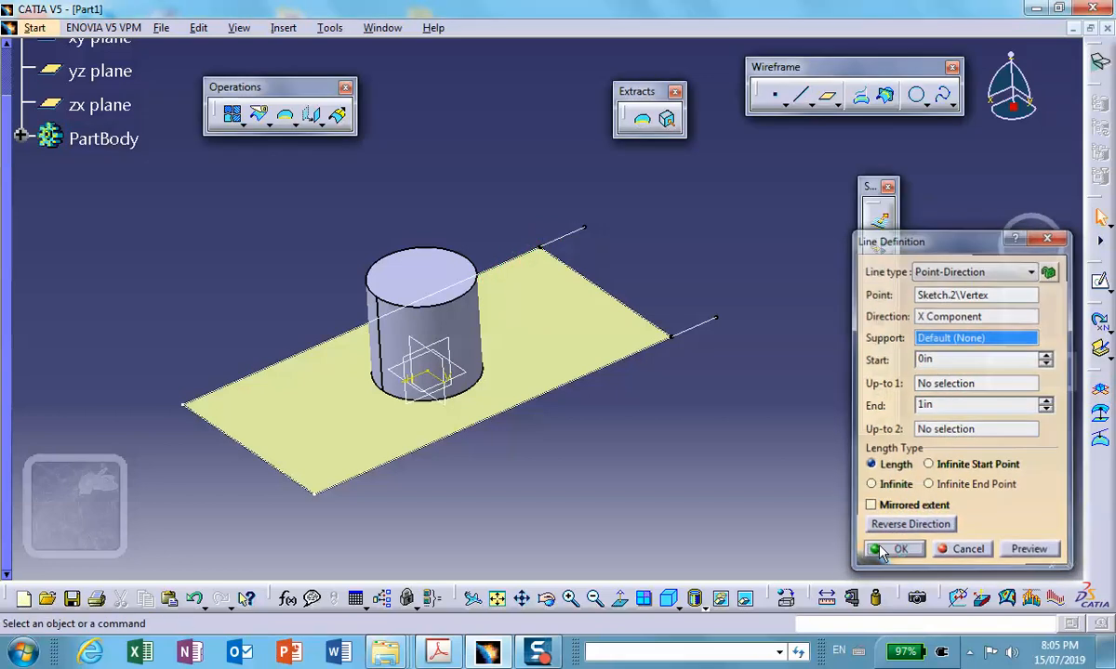
Create a 1 in Point-Direction line along the X component, extending outward from the plate's nearest corner, A.
middle_drag(596, 532, 692, 483)
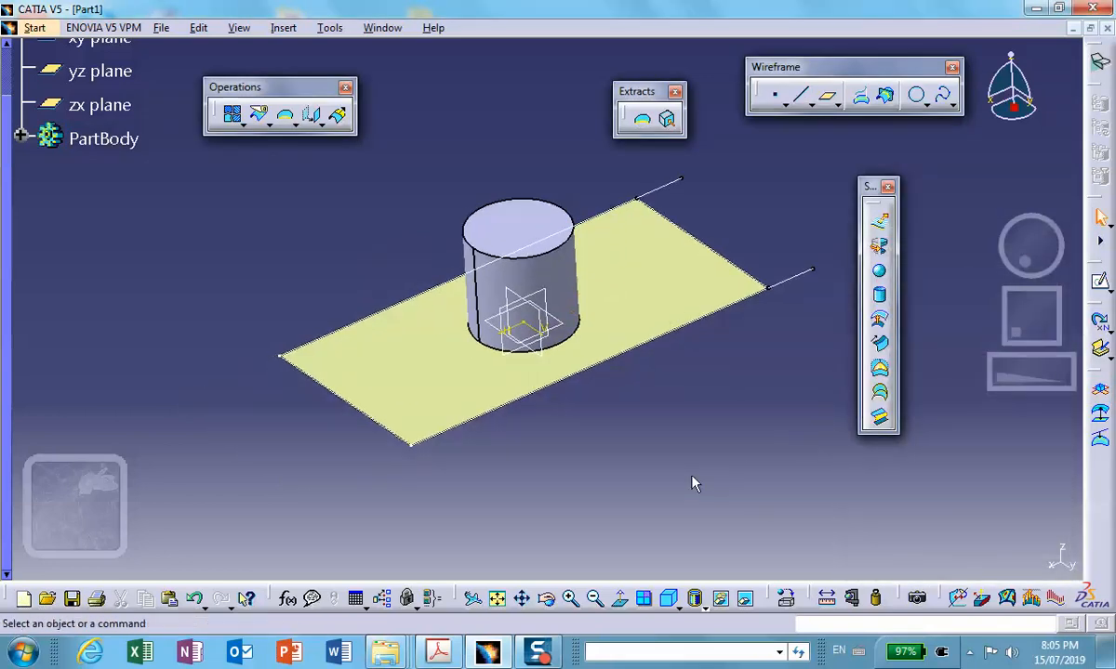
click(801, 95)
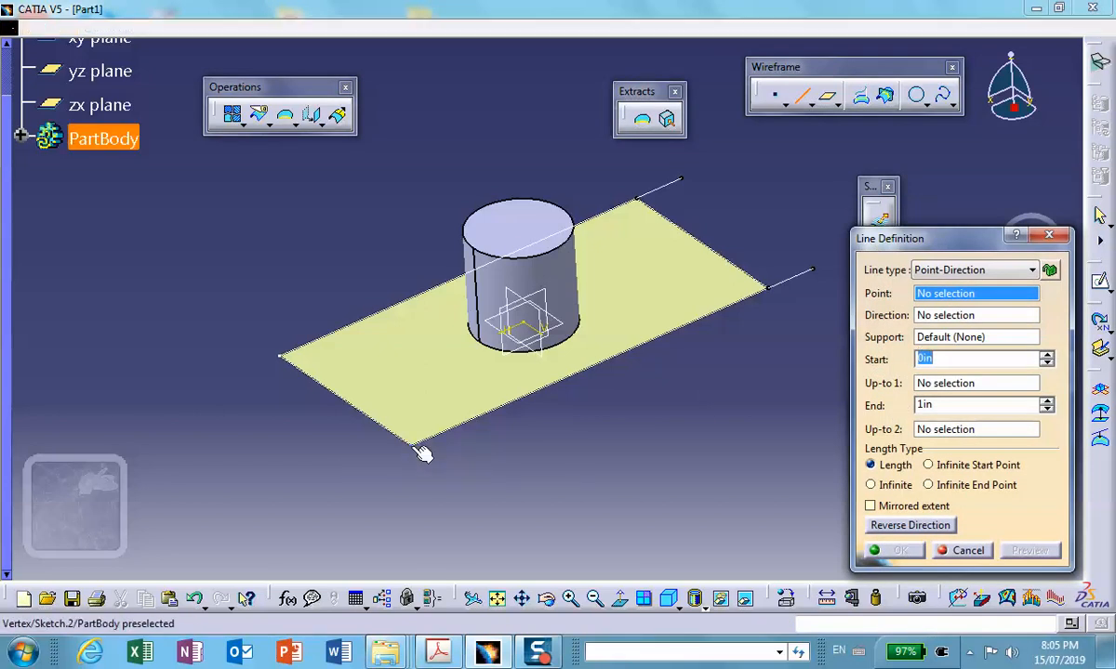
click(418, 450)
right_click(959, 319)
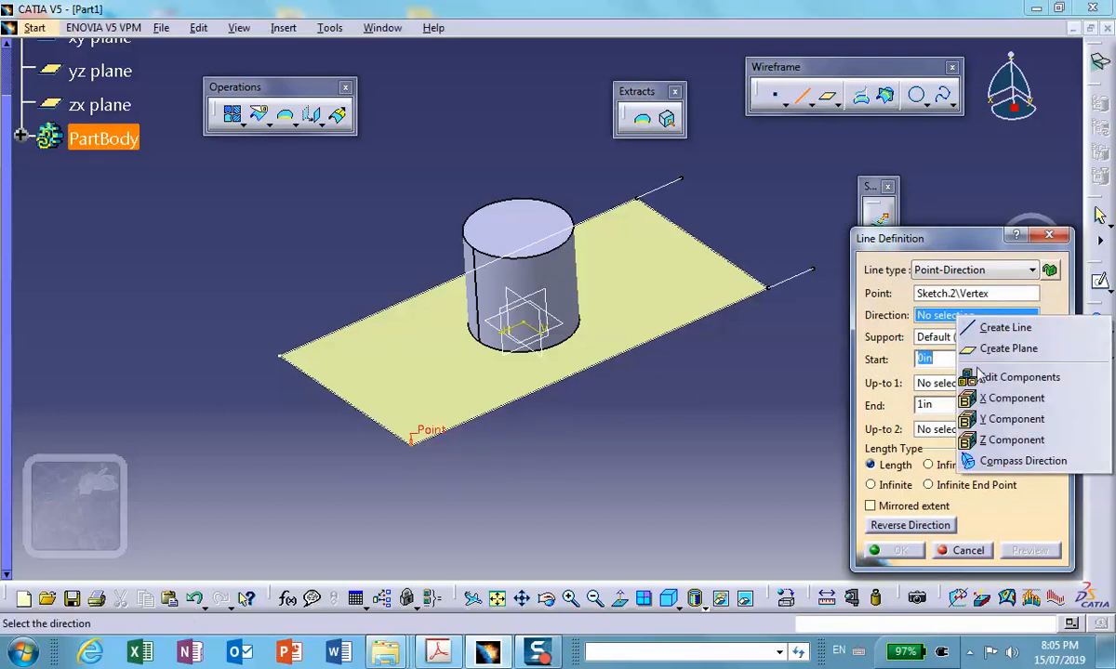
click(985, 398)
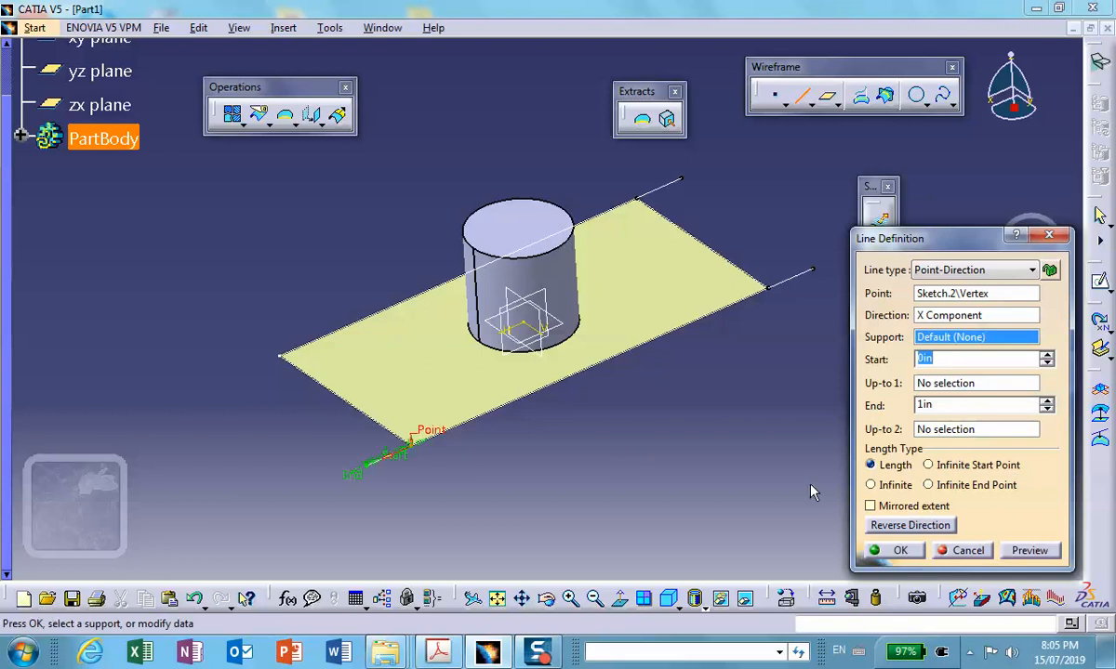
click(879, 551)
Create a 1 in Point-Direction line along the X component from plate corner B, the last corner without a line.
click(779, 94)
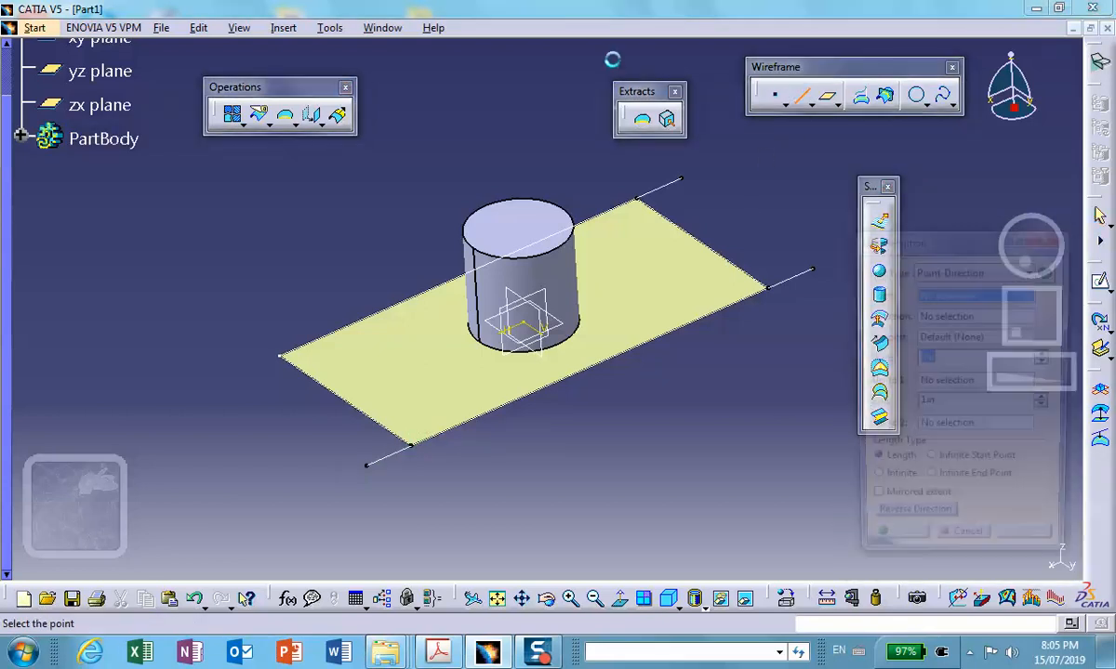
click(284, 357)
right_click(976, 314)
click(1022, 375)
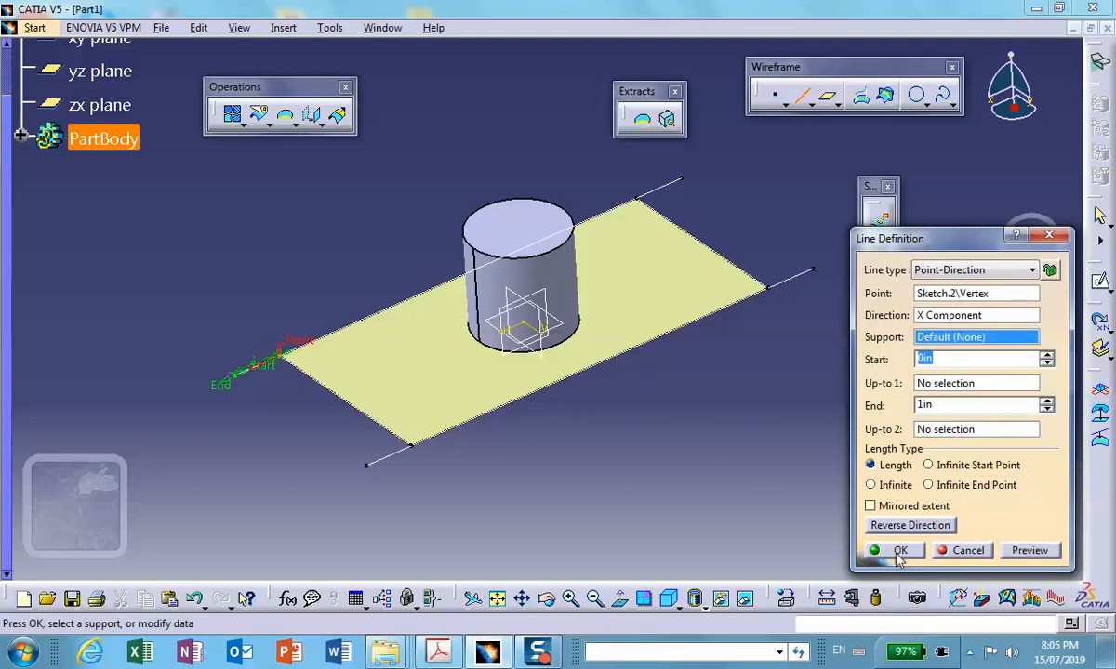
click(888, 551)
middle_drag(797, 510, 742, 528)
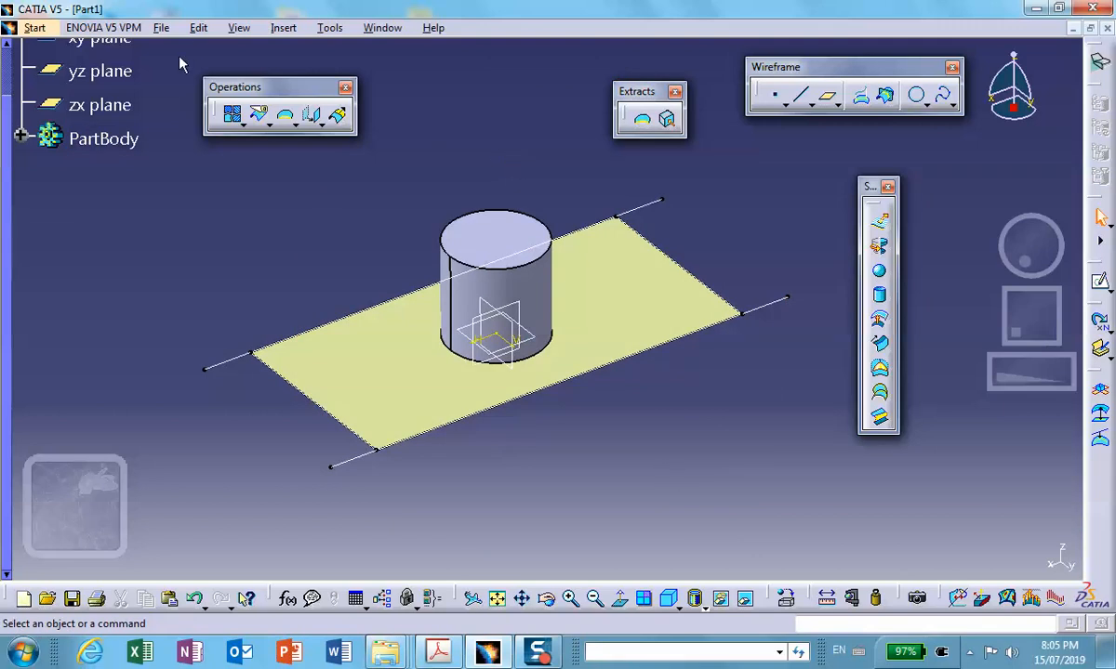
Start saving the part through Save Management and create a Desktop folder named Accelerating_Assembly_Single_Part_no_symmetry_used.
click(161, 28)
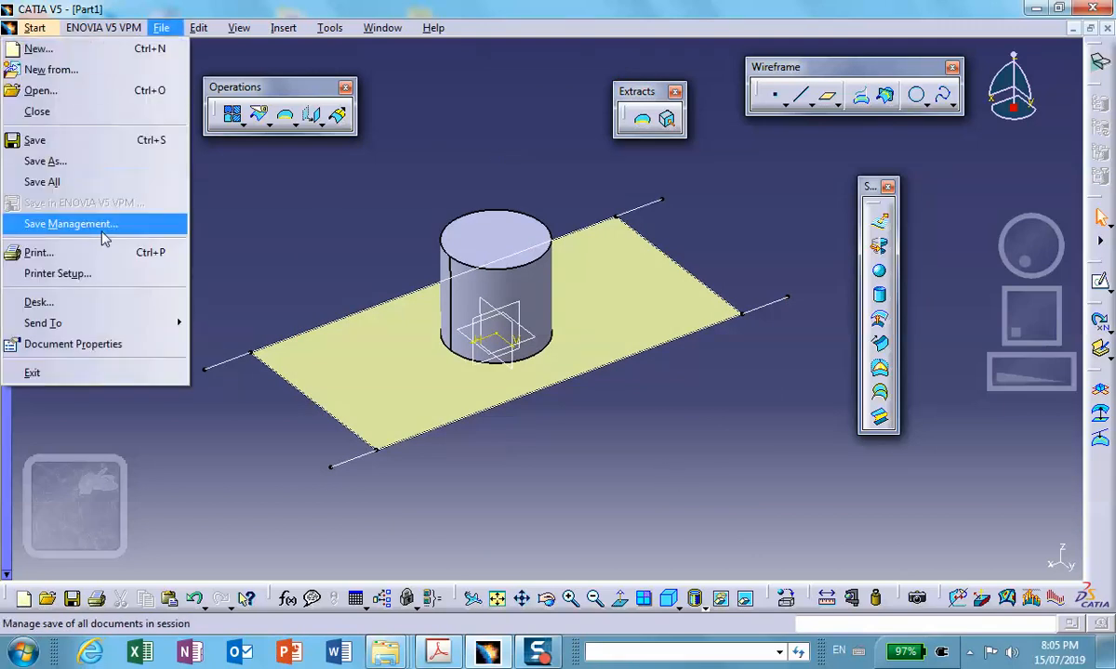
click(169, 227)
click(1002, 154)
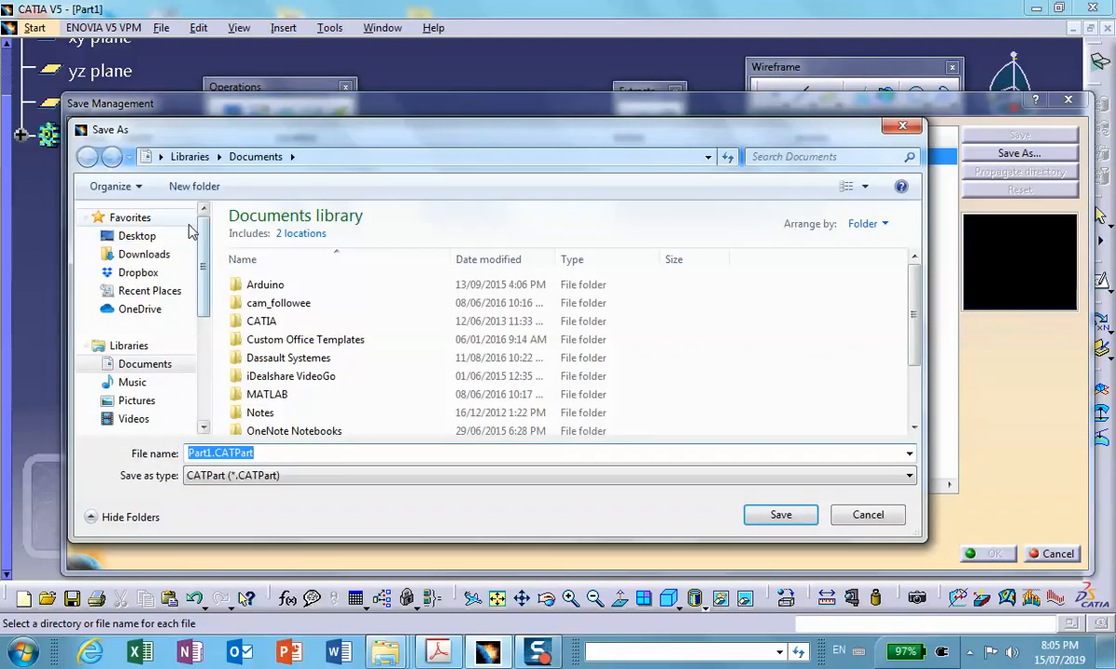
click(148, 238)
click(192, 187)
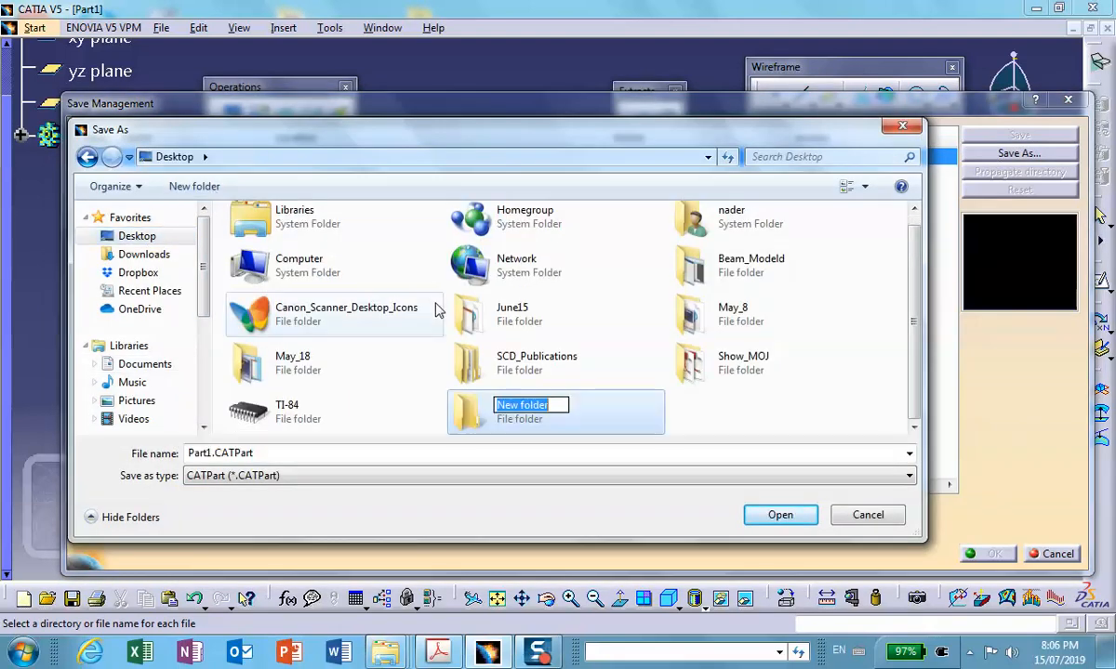
text(Acc)
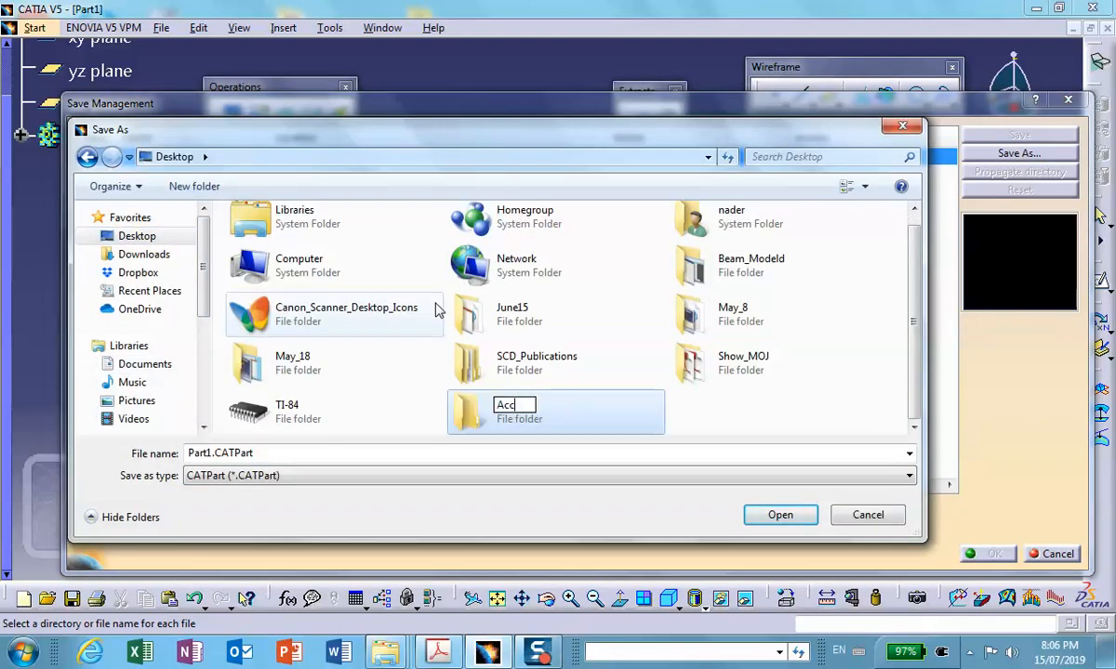
text(elerating_Assembly_Si)
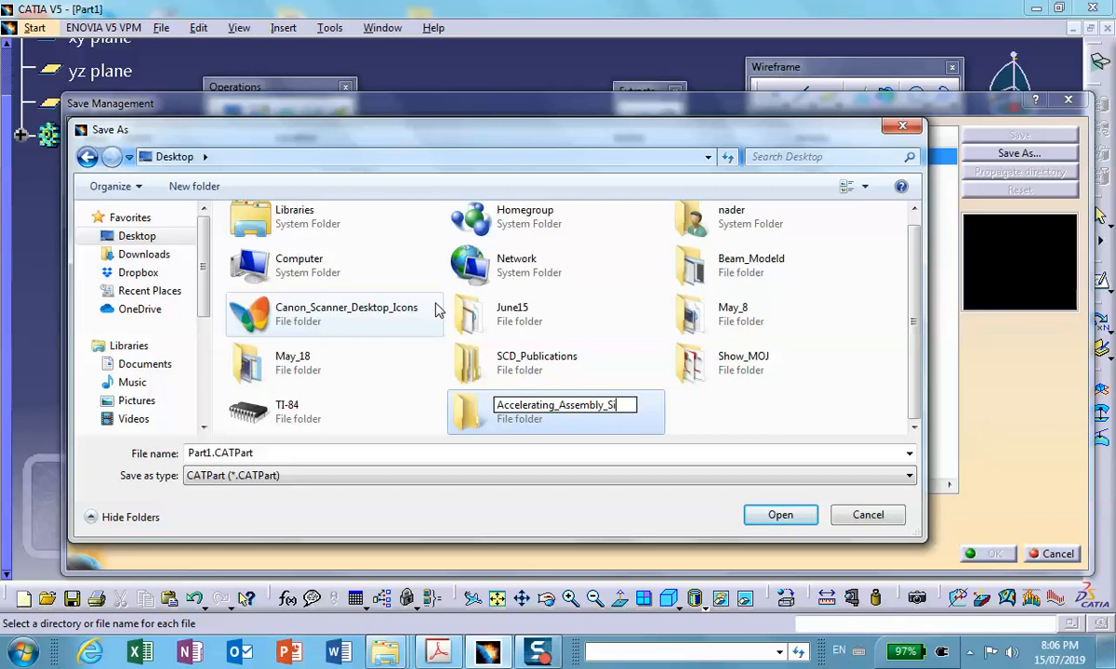
text(ngle_Part_no)
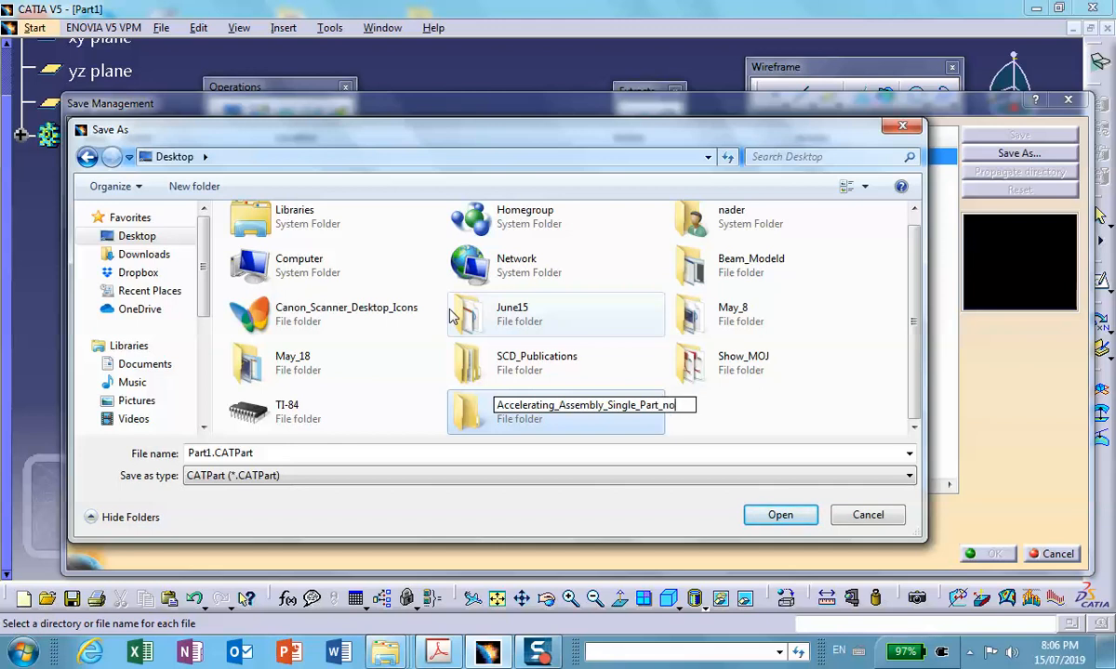
text(mmetry_used)
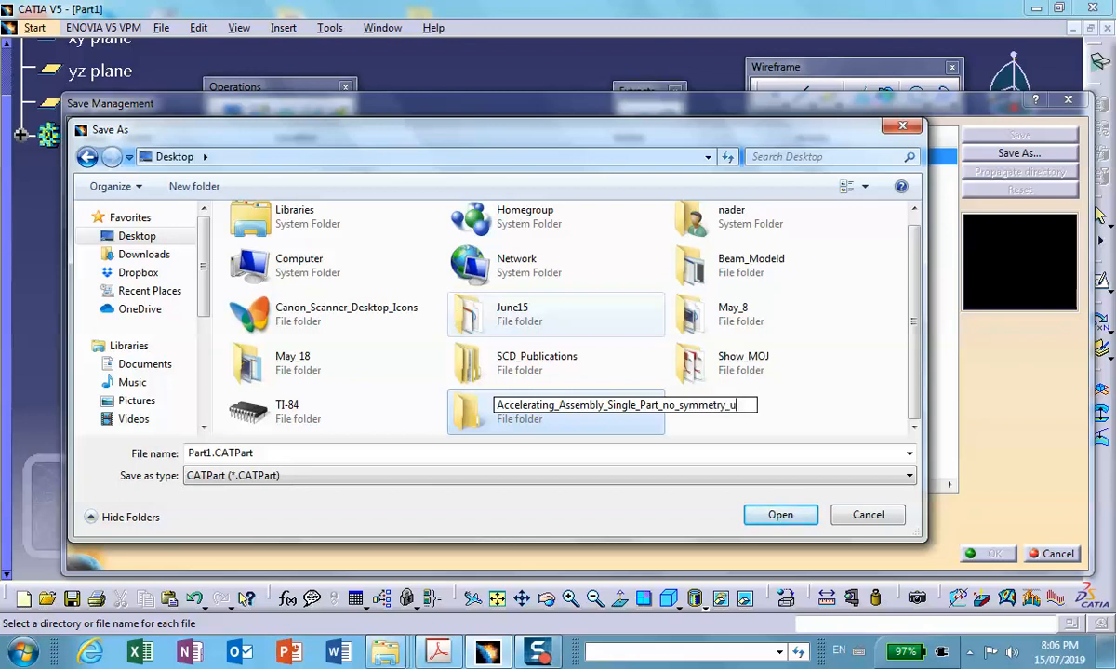
Save the part as Part1.CATPart inside the new folder and complete Save Management.
click(793, 528)
click(791, 524)
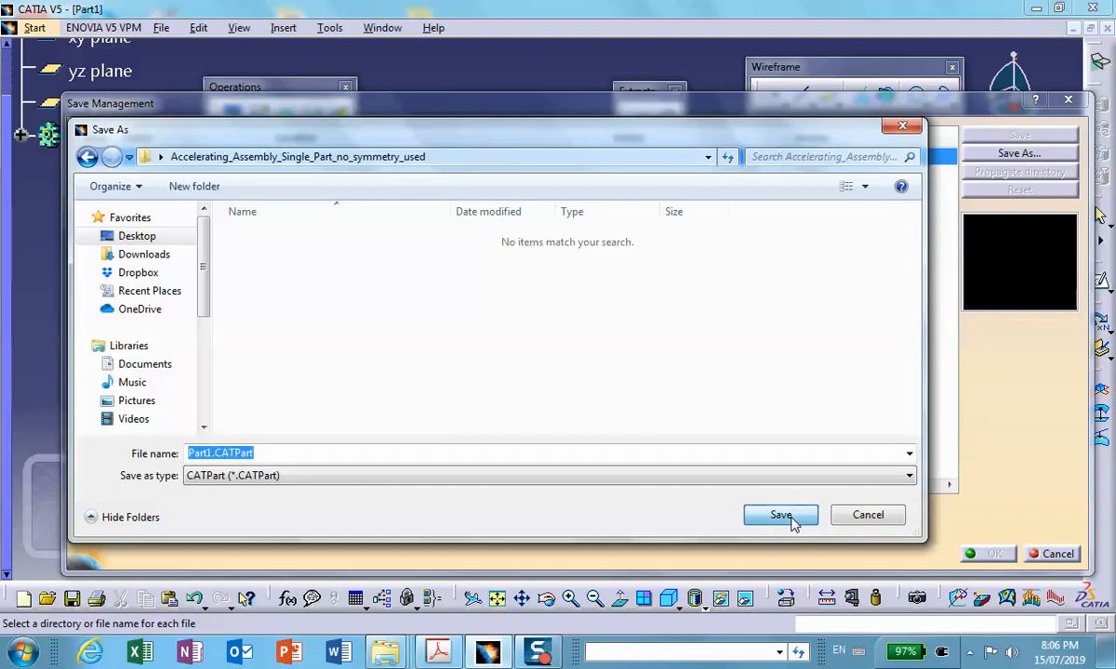
click(790, 517)
click(991, 554)
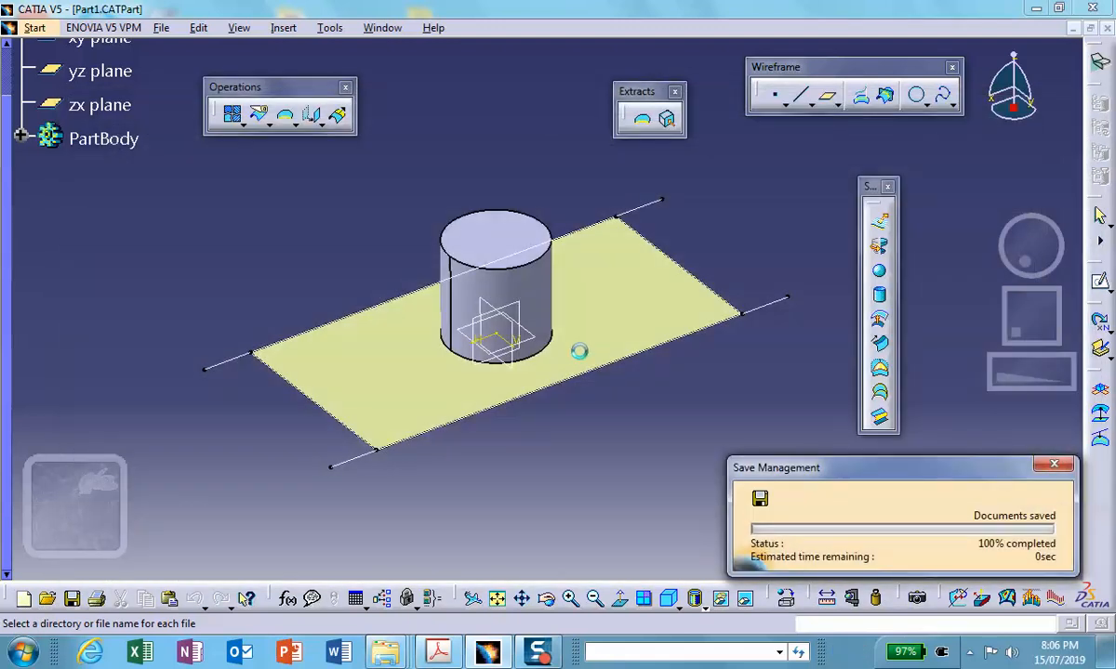
Apply the Steel material from the catalog's metals to the whole Part1.
click(786, 597)
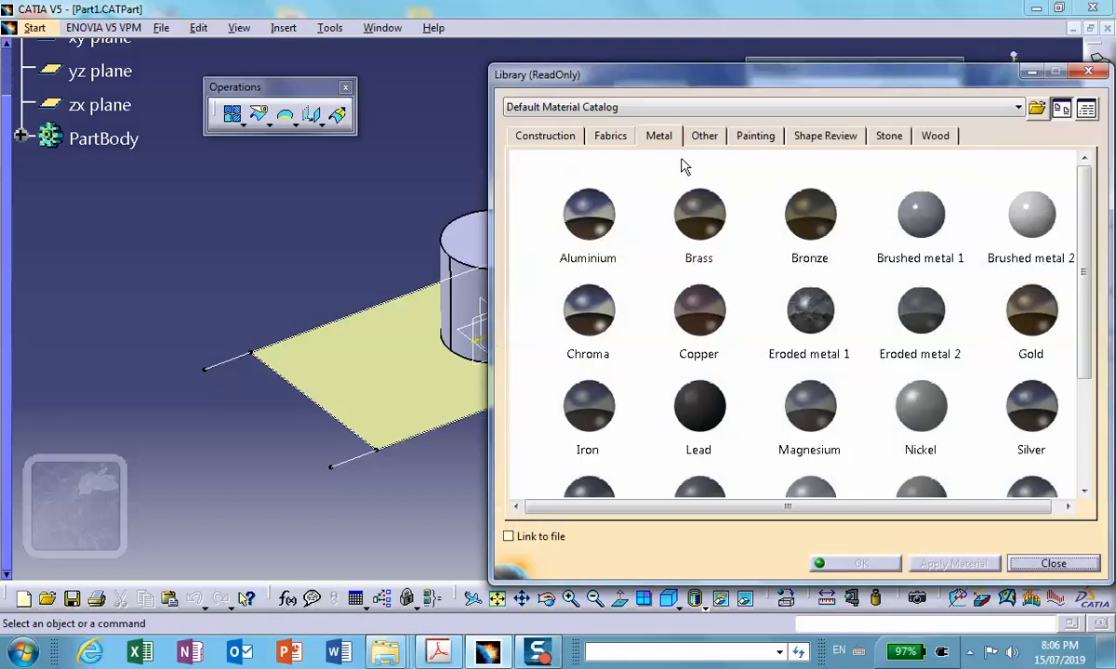
click(659, 140)
scroll(662, 309, down, 3)
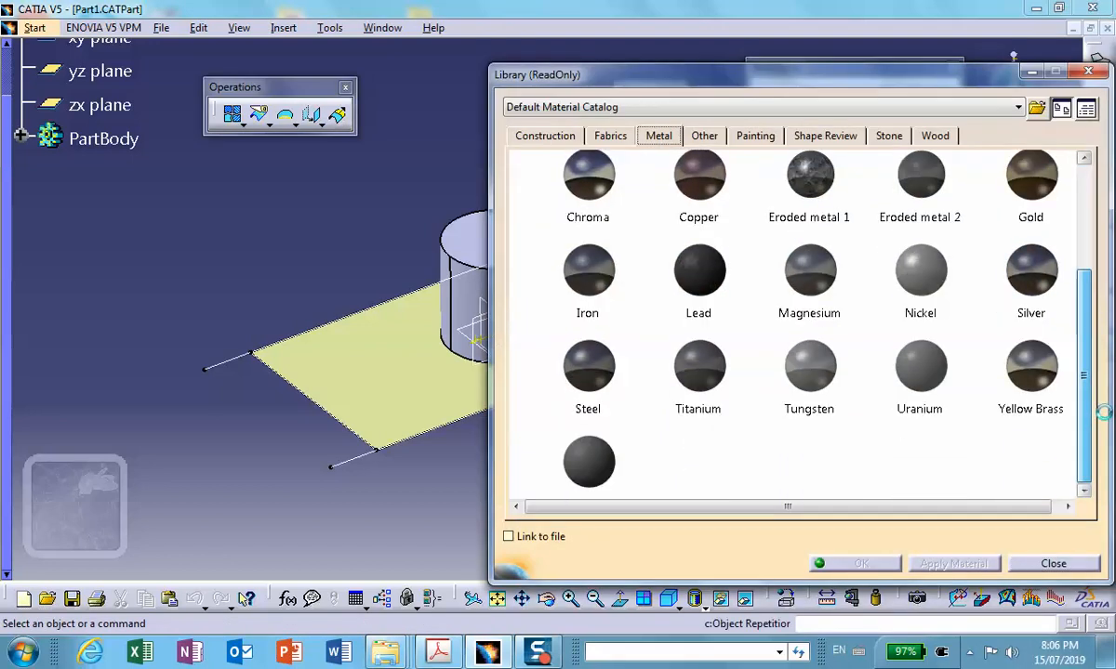
click(590, 318)
scroll(121, 161, up, 3)
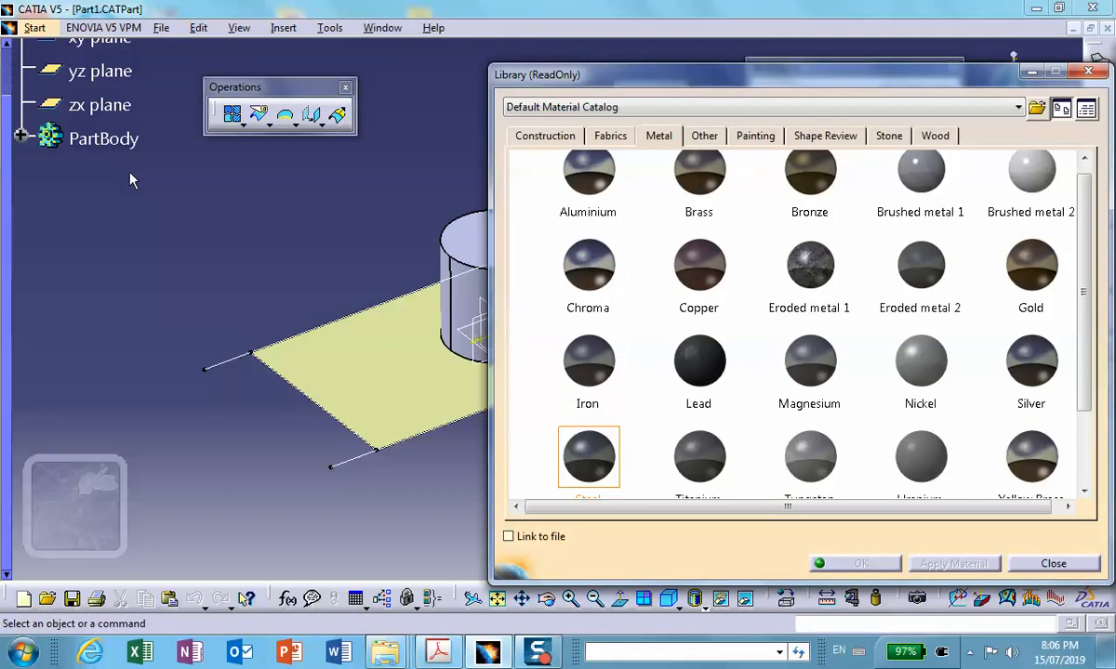
scroll(114, 228, up, 3)
click(54, 218)
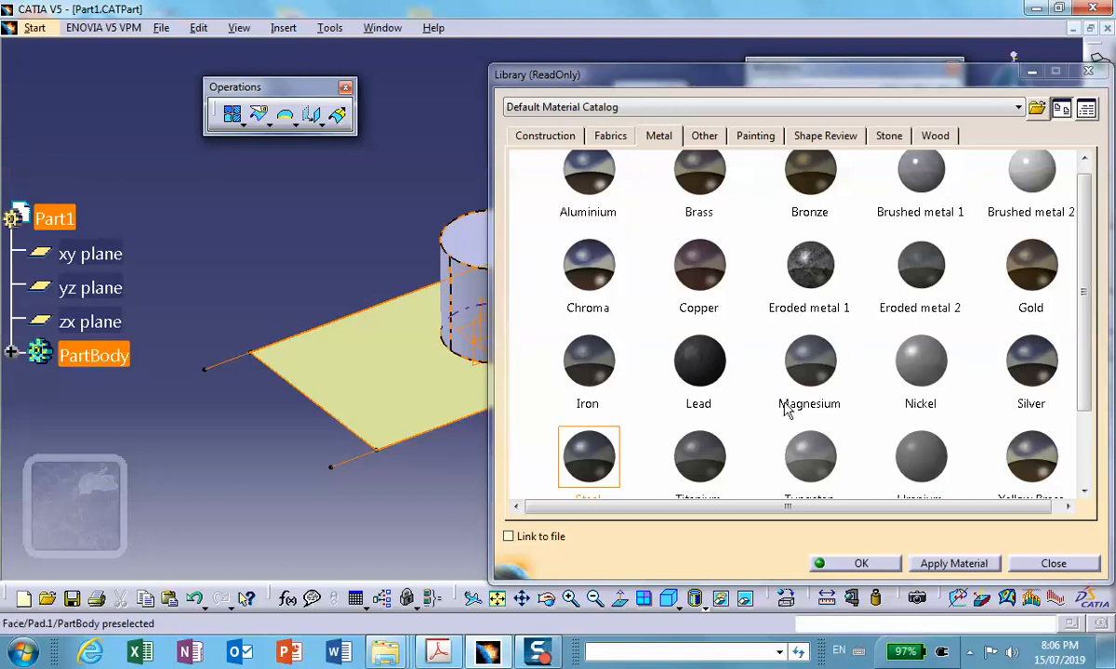
click(855, 563)
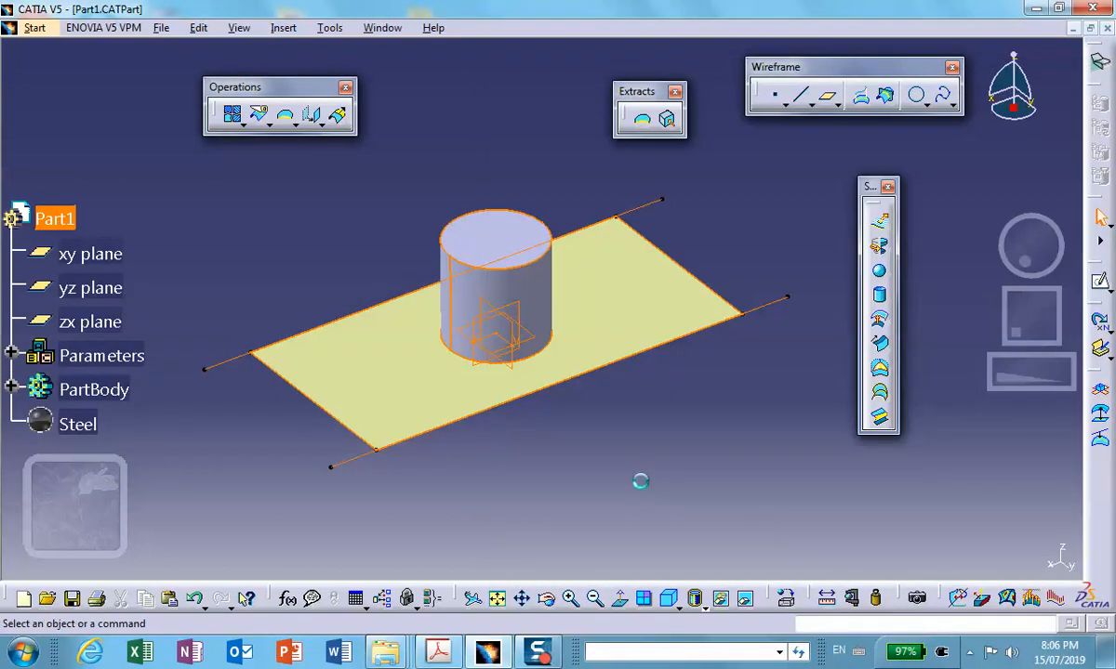
Clear the selection and save Part1 with its Steel material.
click(261, 209)
click(37, 28)
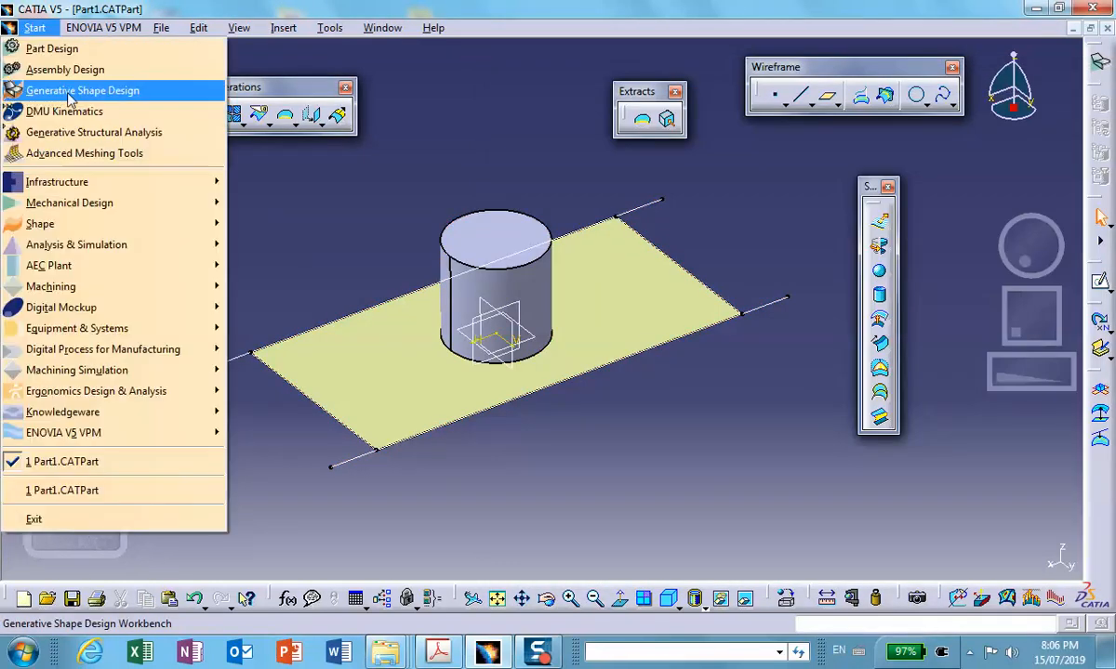
click(282, 487)
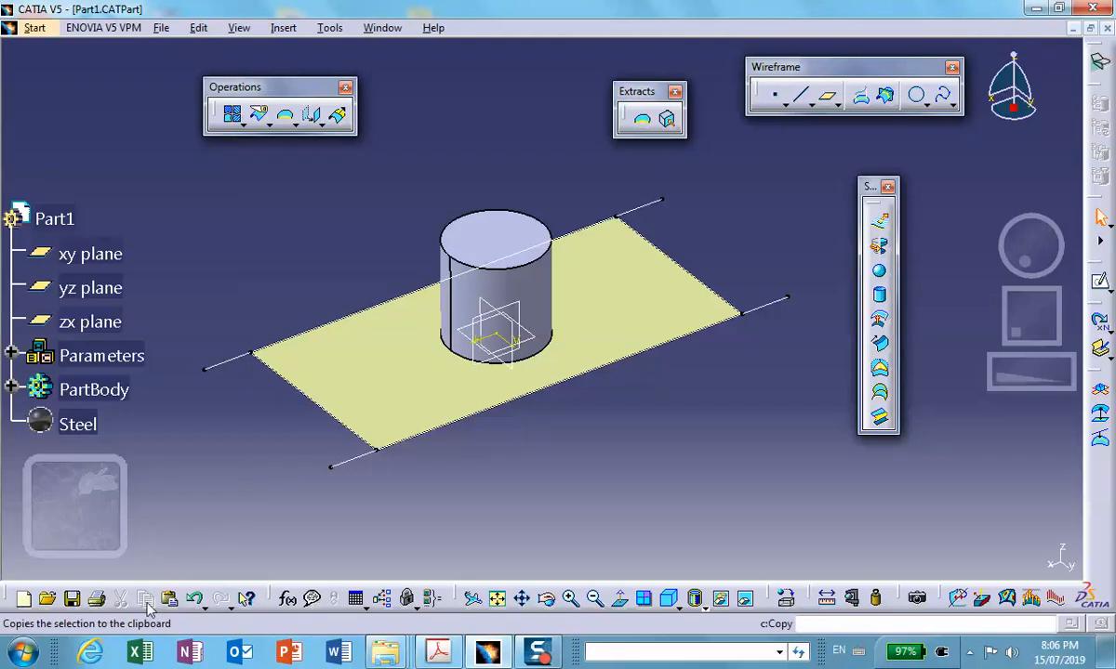
click(72, 599)
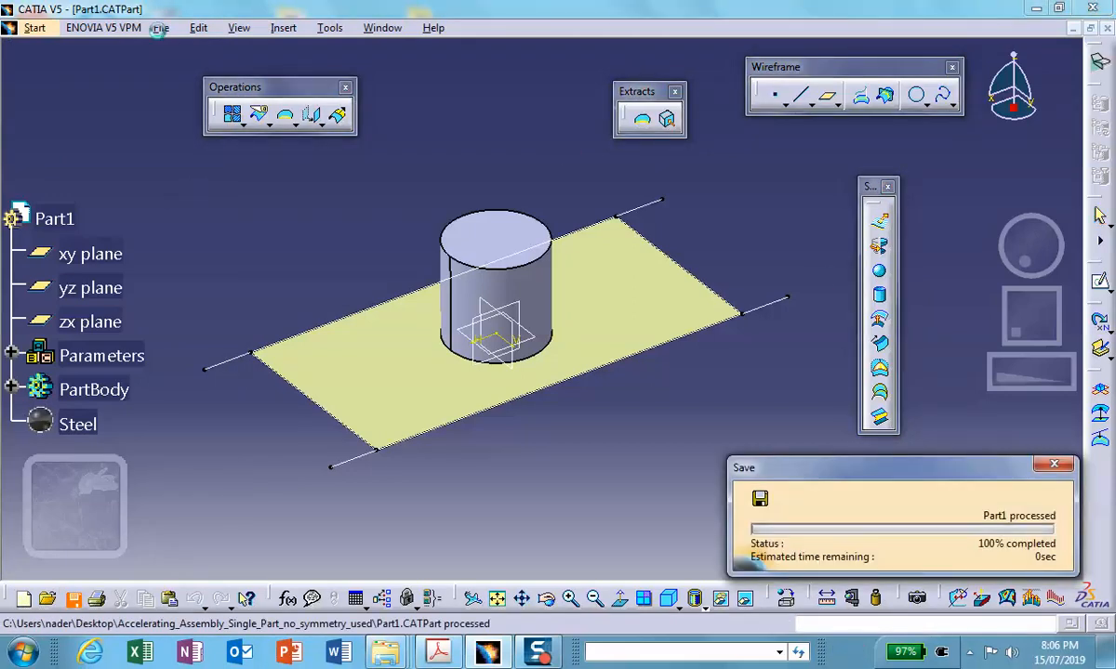
Create a Static Analysis case for the part in the Generative Structural Analysis workbench.
click(34, 28)
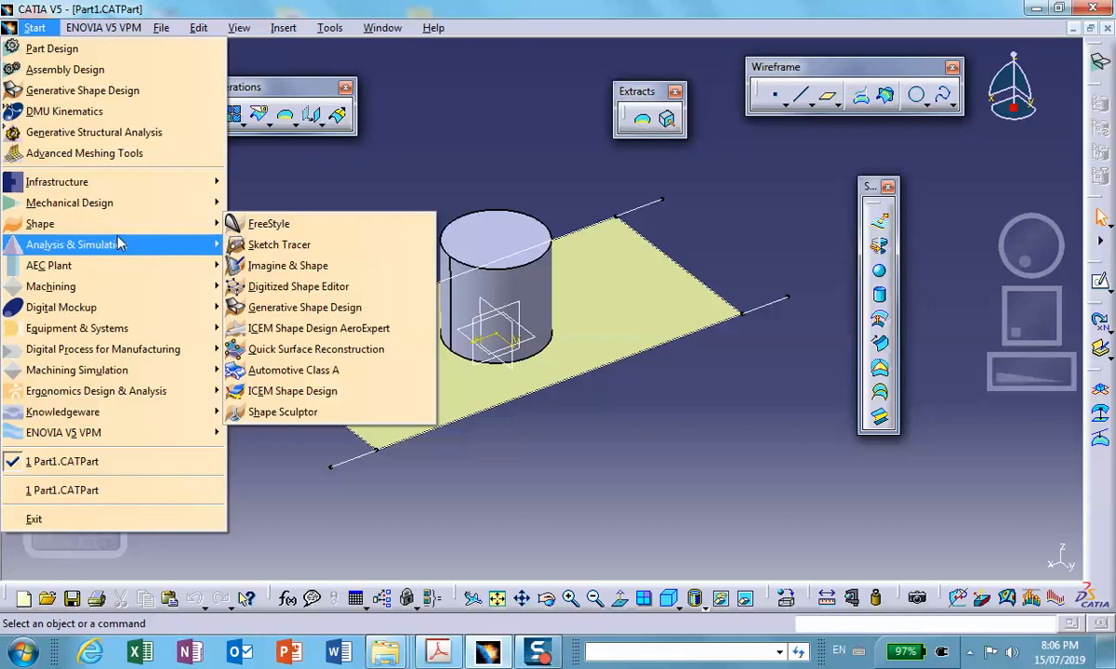
mouse_move(125, 246)
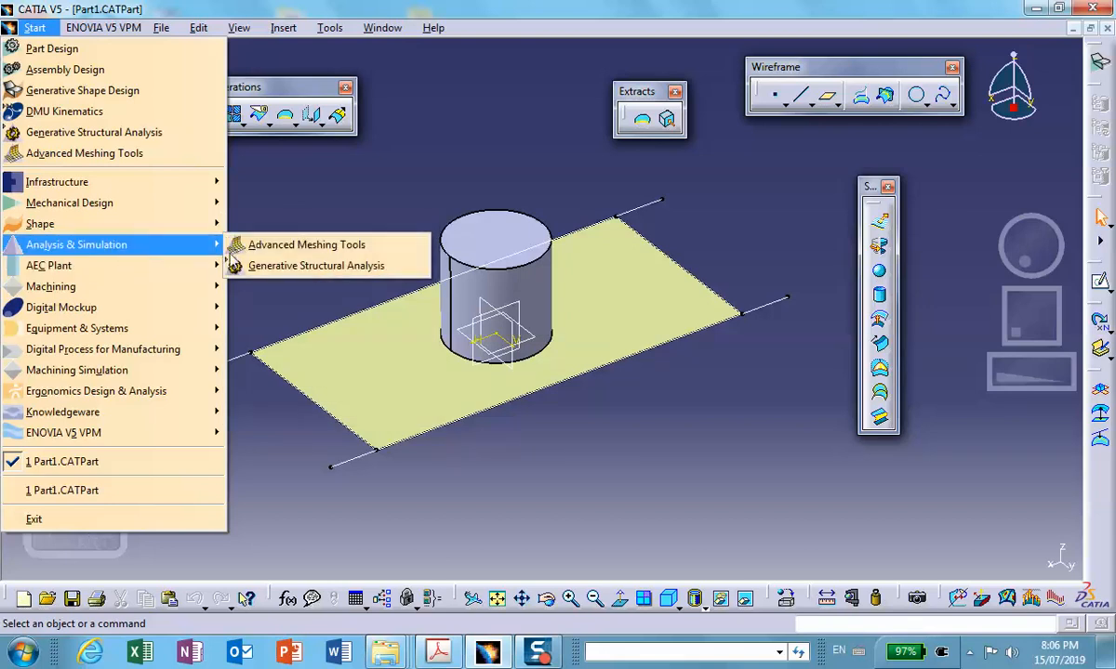
click(279, 266)
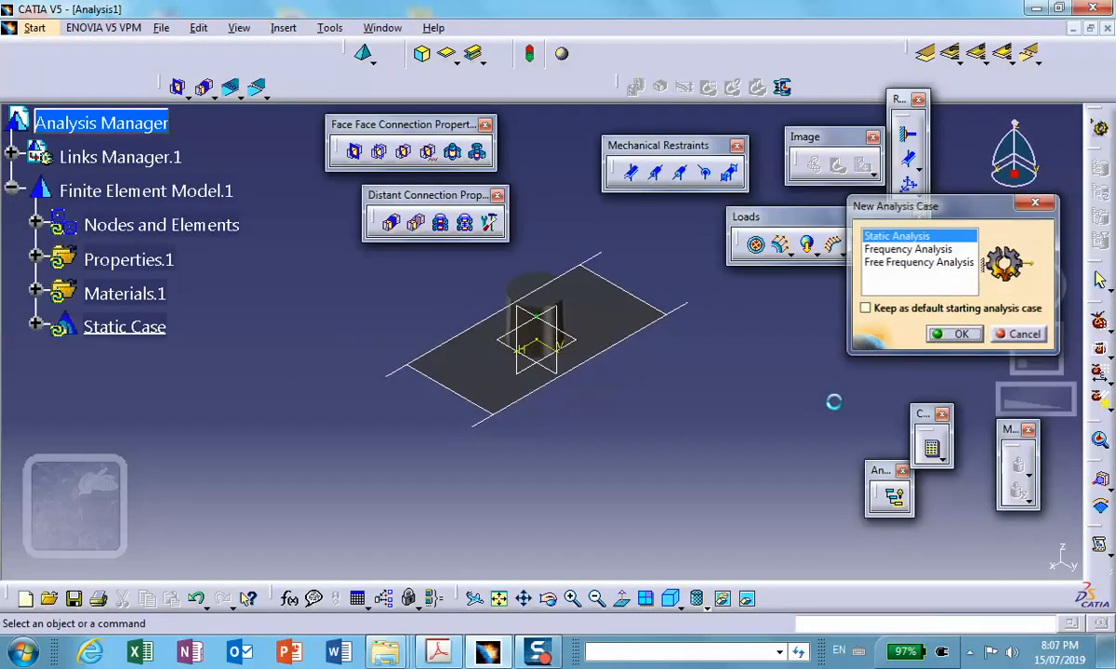
key(Return)
Display the analysis model in shading with edges mode.
click(723, 603)
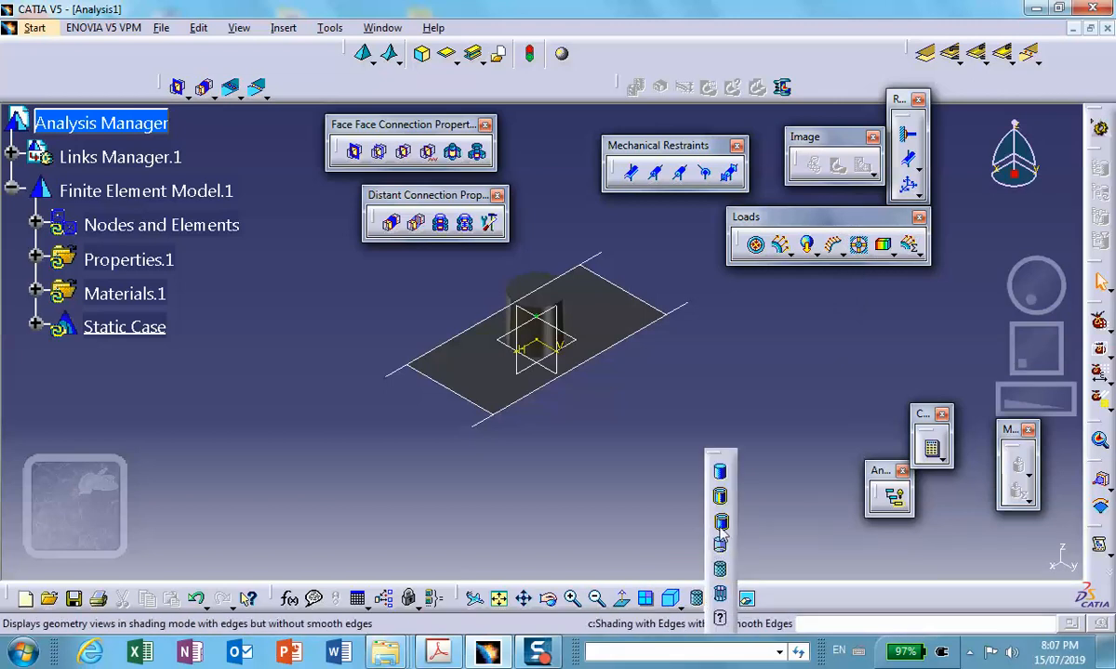
click(720, 496)
middle_drag(657, 403, 541, 290)
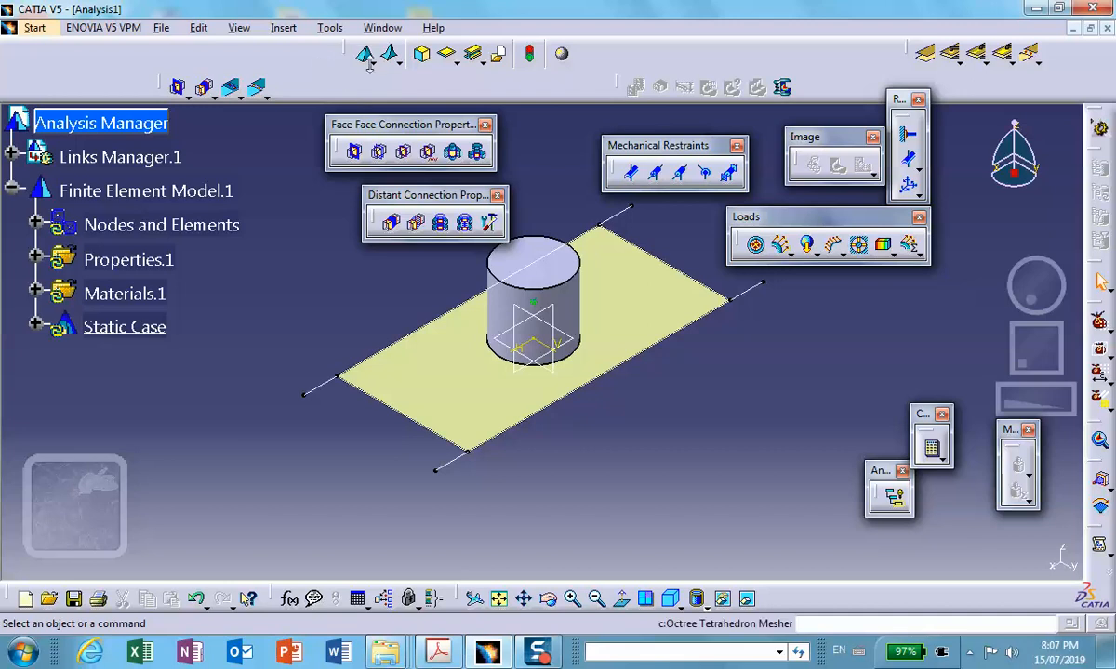
Apply a linear OCTREE triangle mesh to the plate surface with a size of 0.1 in.
click(396, 61)
click(389, 106)
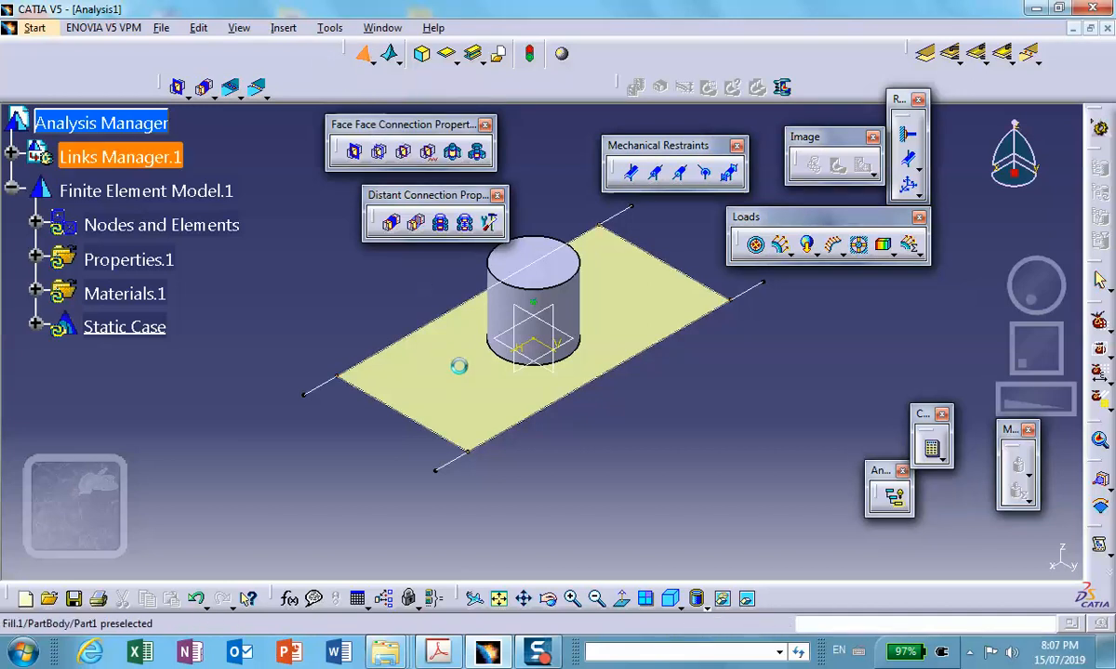
click(468, 378)
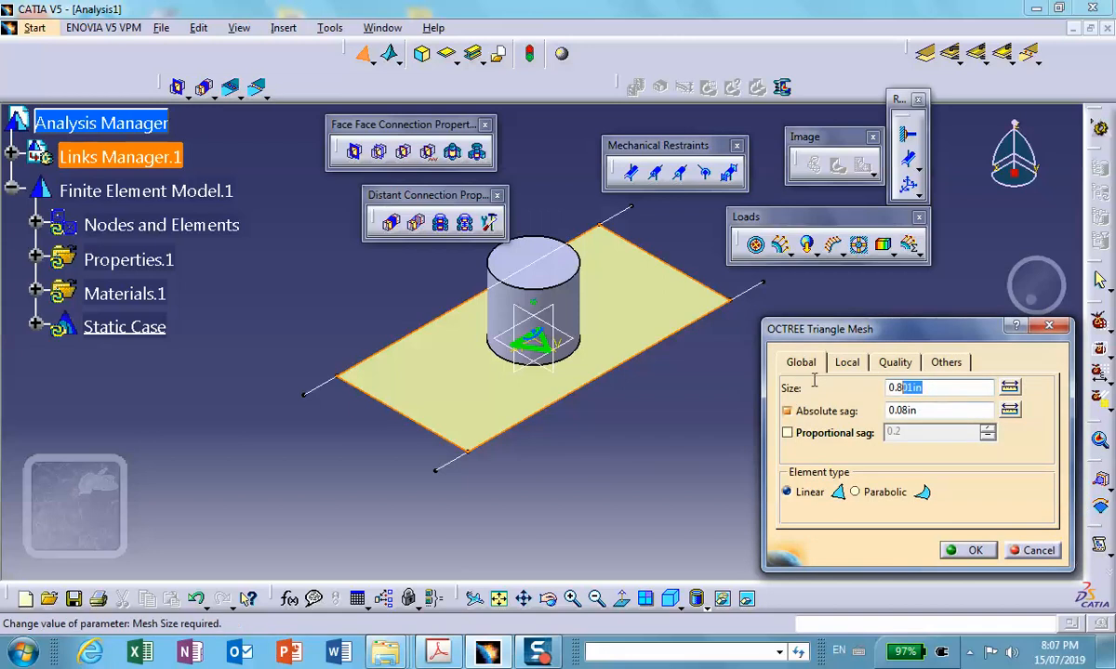
click(967, 549)
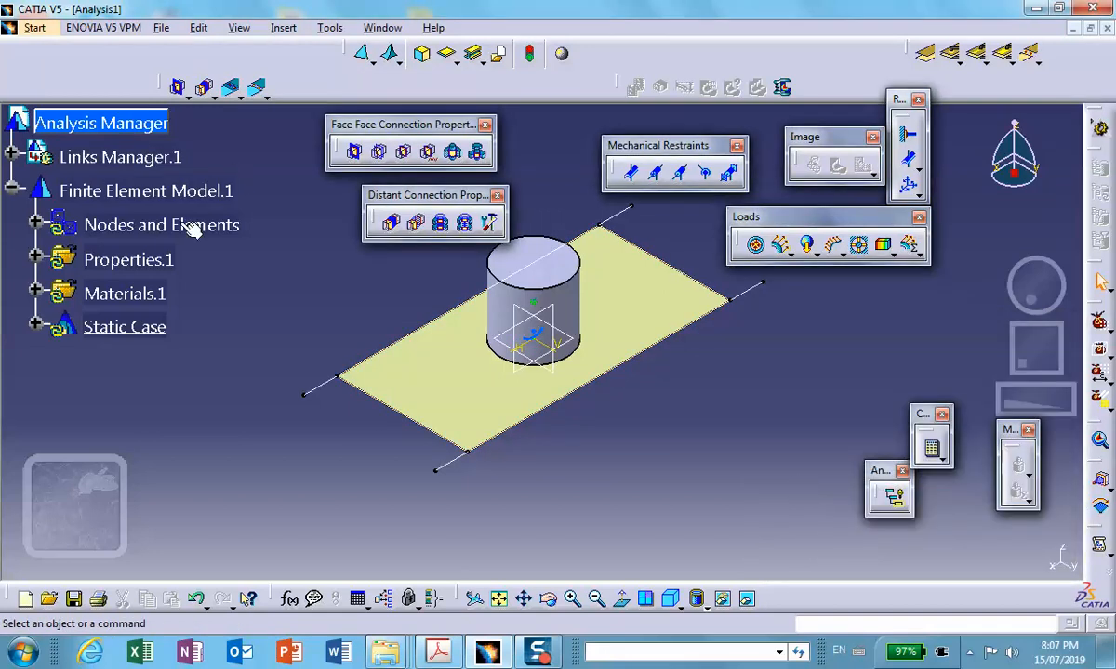
Edit the plate's OCTREE triangle mesh under Nodes and Elements and set its size to 0.2 in.
click(35, 225)
double_click(196, 291)
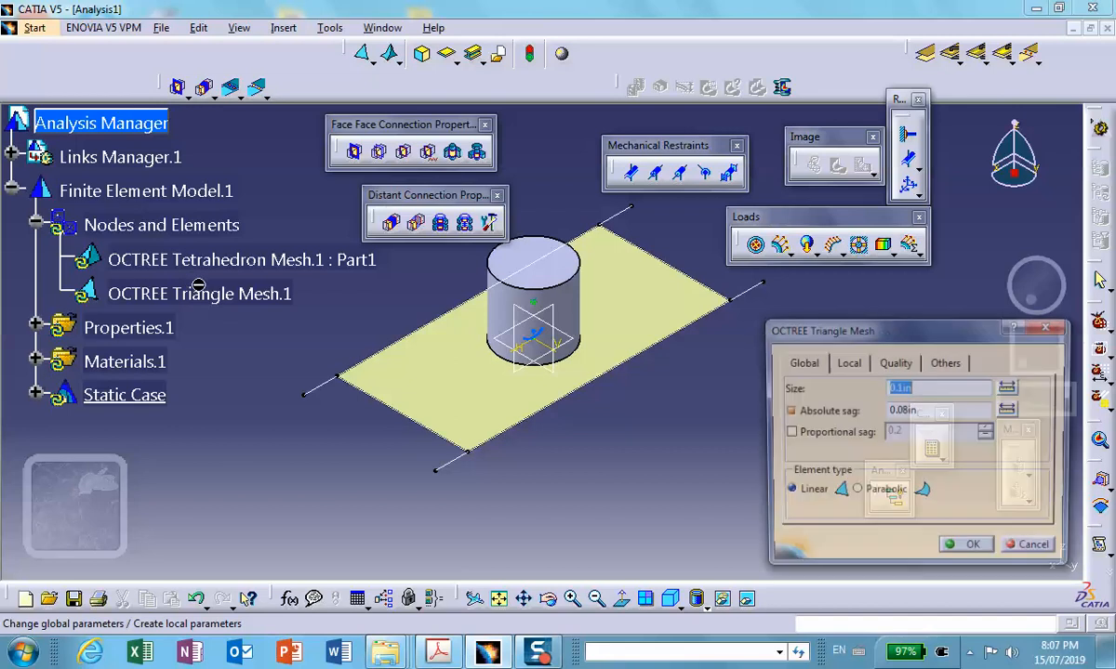
text(0.2)
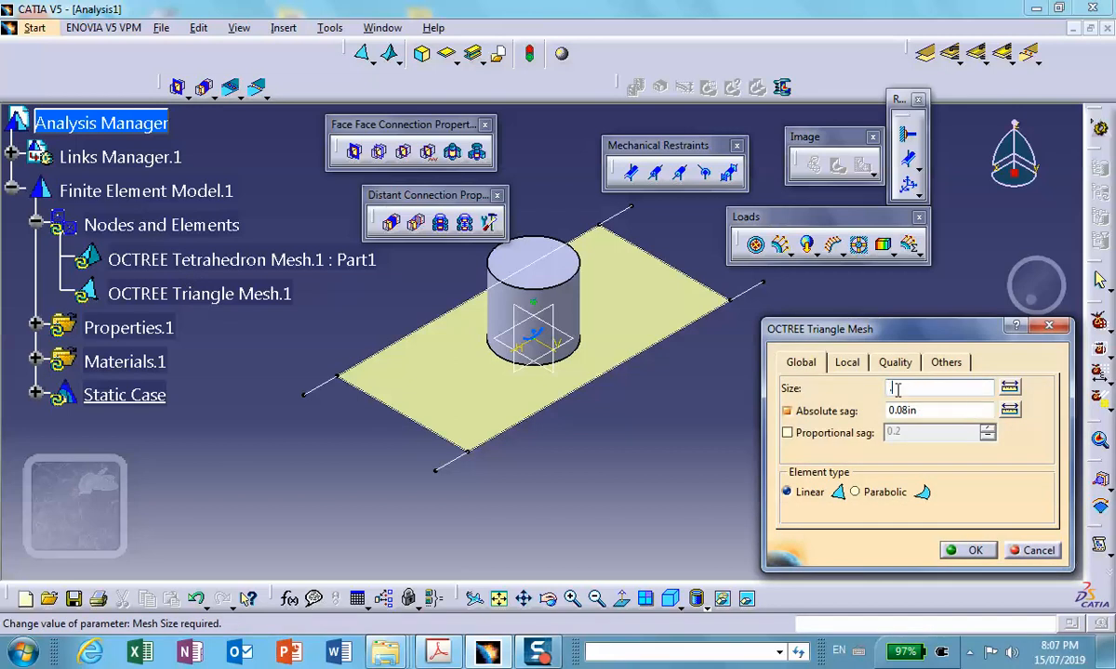
click(966, 549)
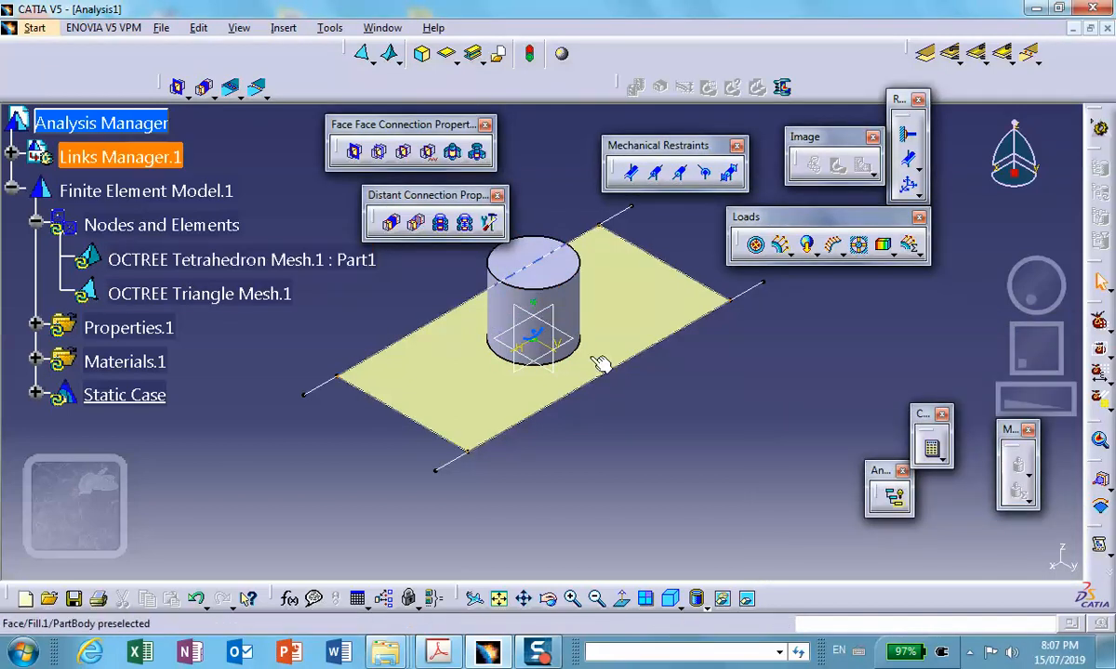
Assign a 2D property with 0.1 in thickness to the plate surface, checking the thickness in the homework PDF in Adobe Acrobat.
middle_drag(725, 437, 693, 463)
click(447, 56)
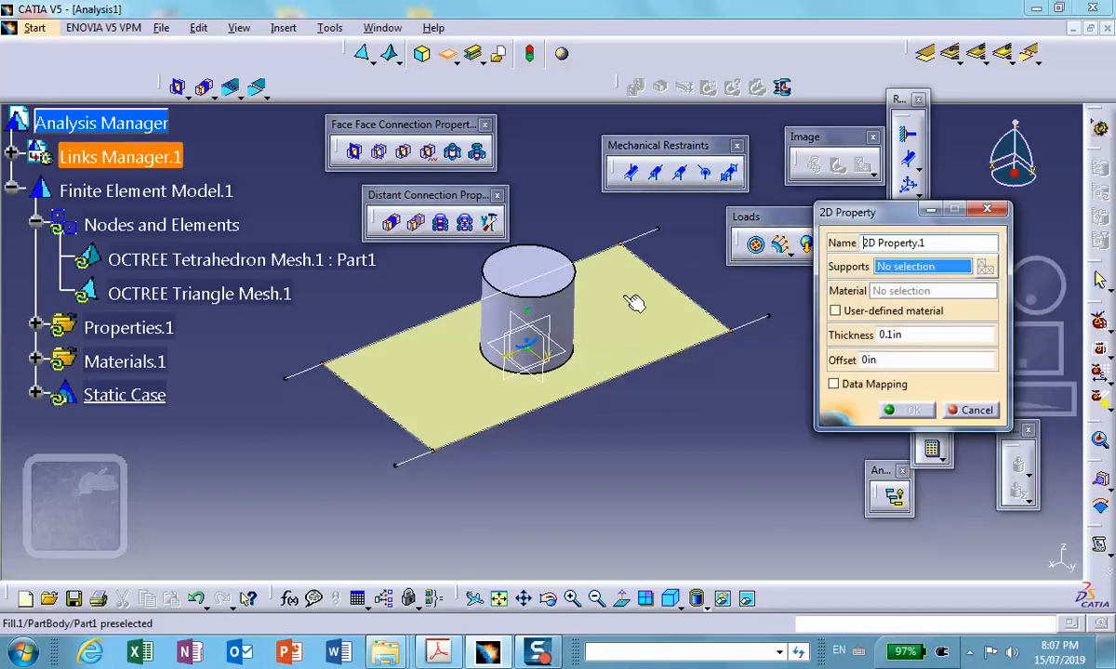
click(630, 308)
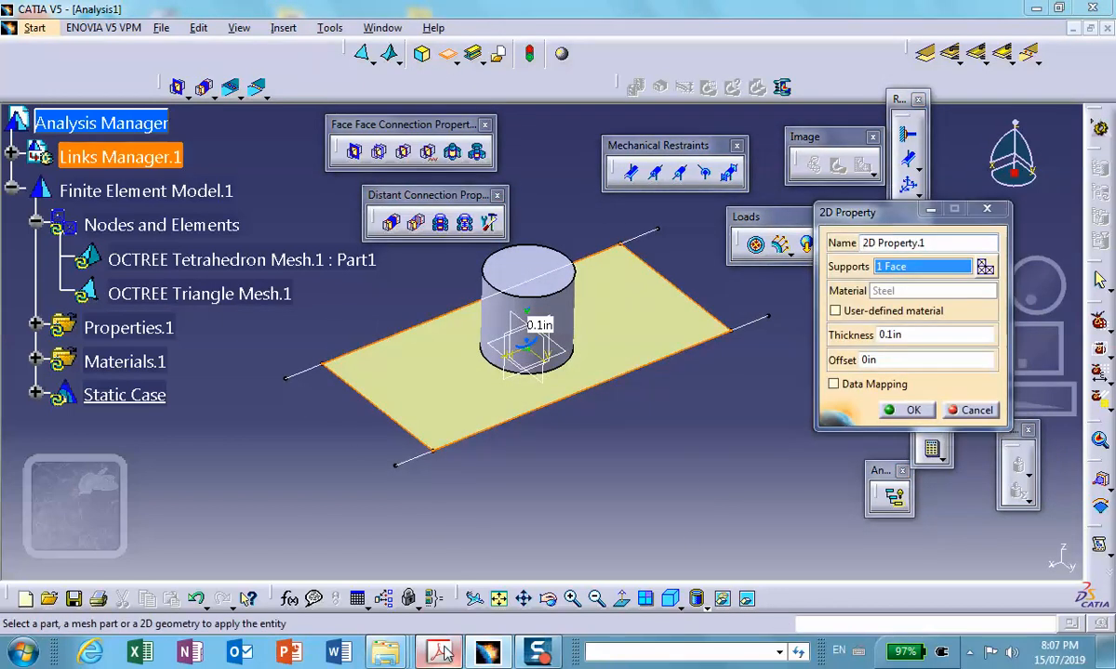
click(405, 494)
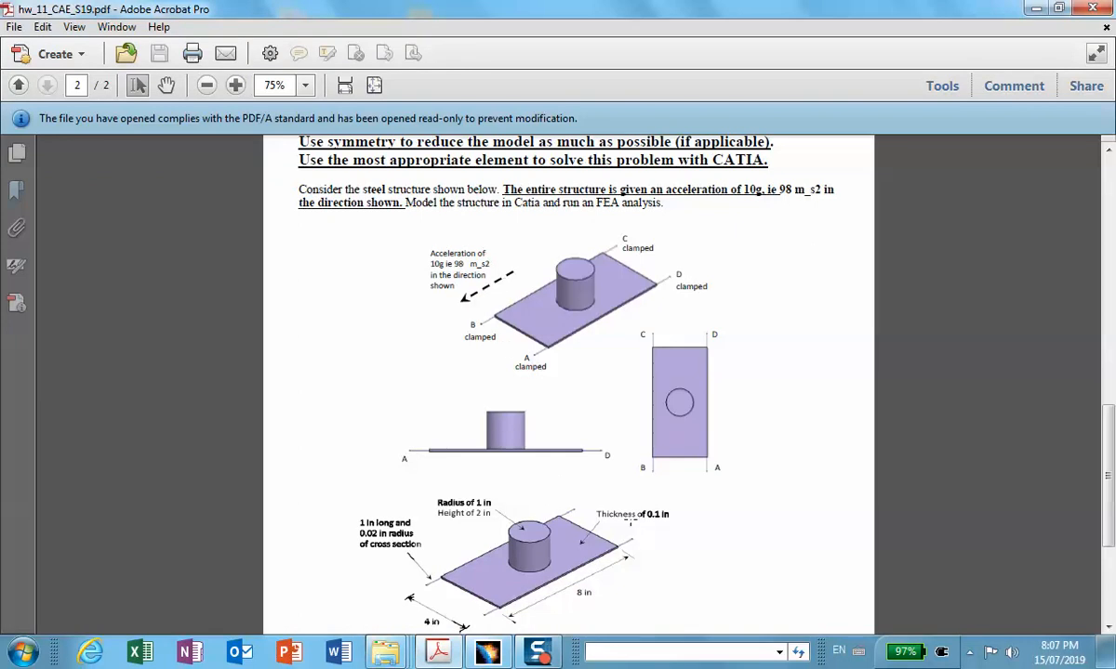
click(1036, 8)
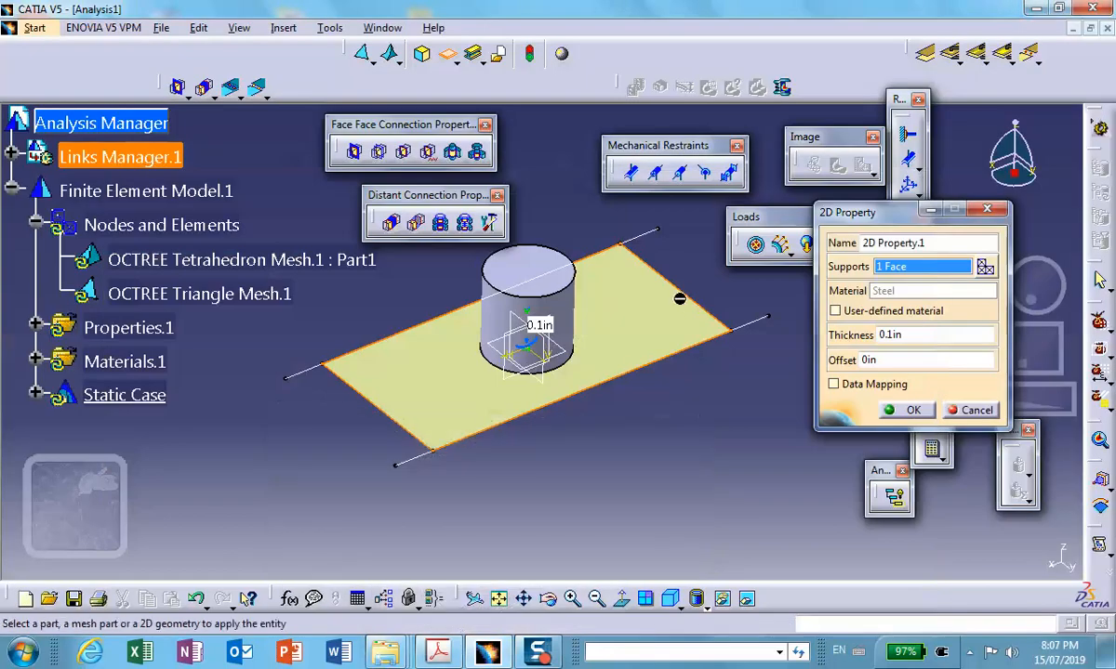
click(906, 410)
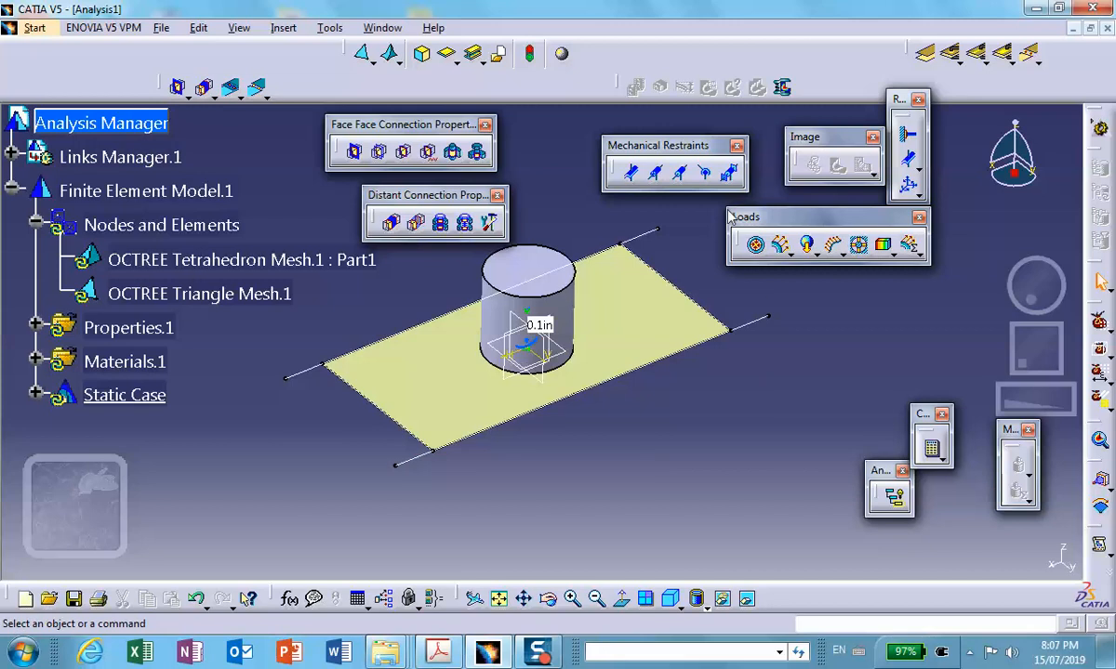
Apply separate linear beam meshes with 0.2 in element size to the lines at plate corners D and C.
click(393, 60)
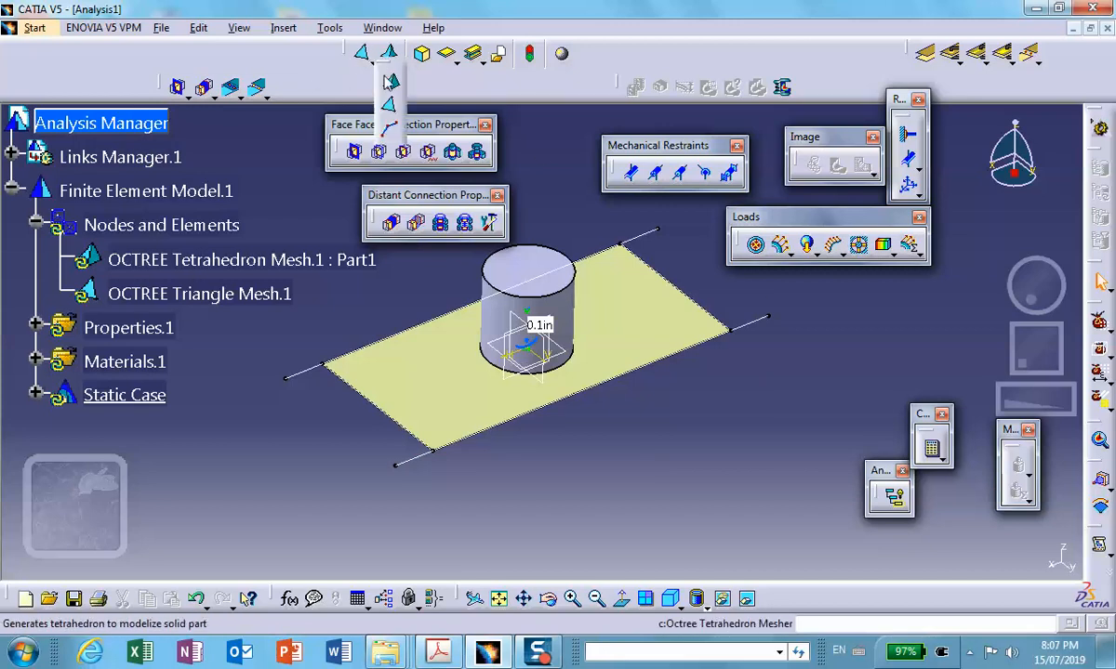
click(388, 128)
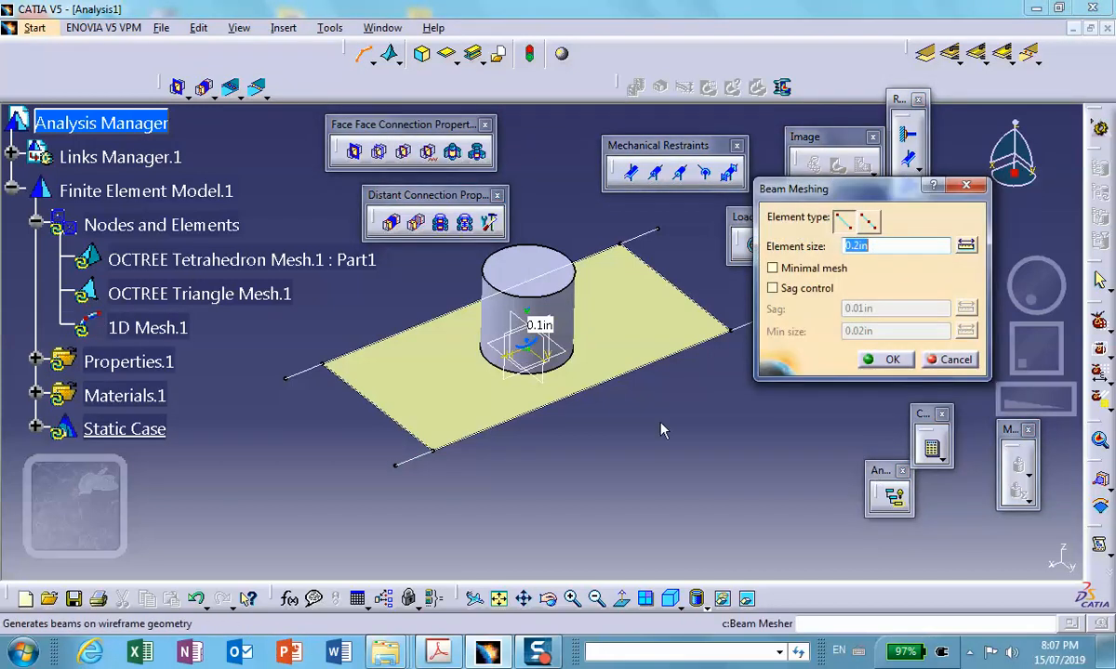
click(751, 328)
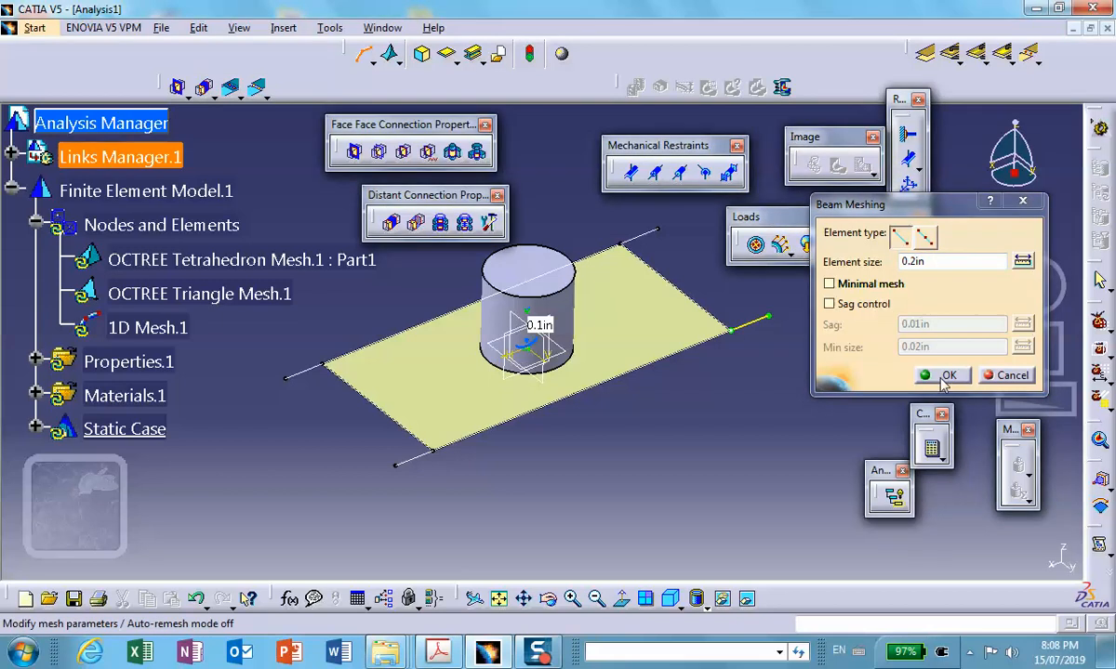
click(944, 376)
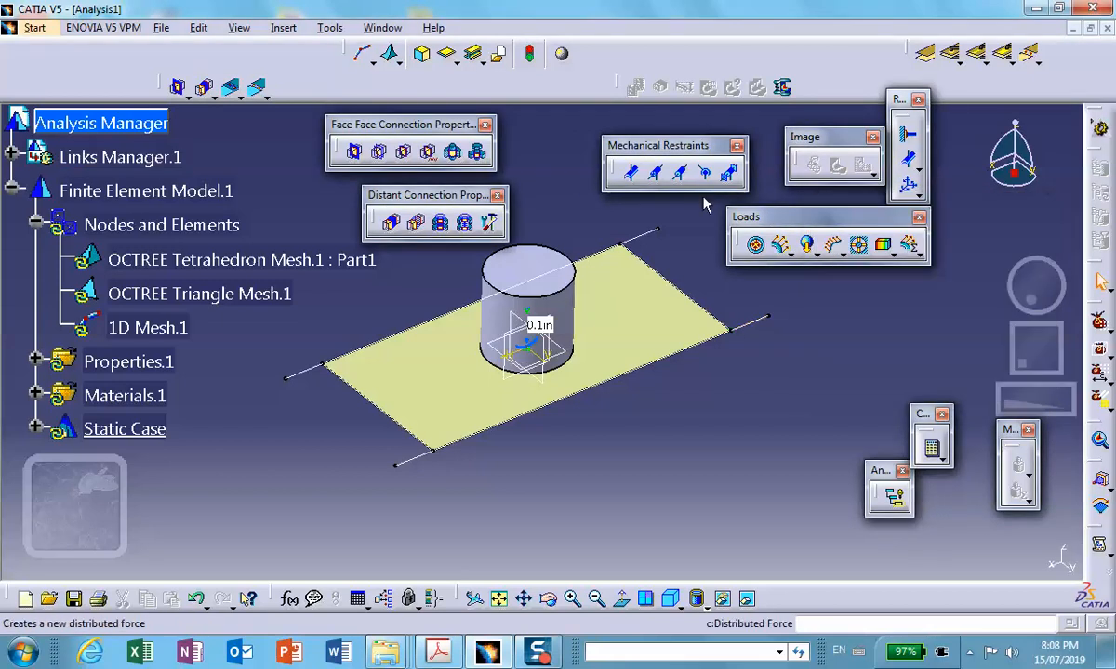
click(364, 56)
click(643, 237)
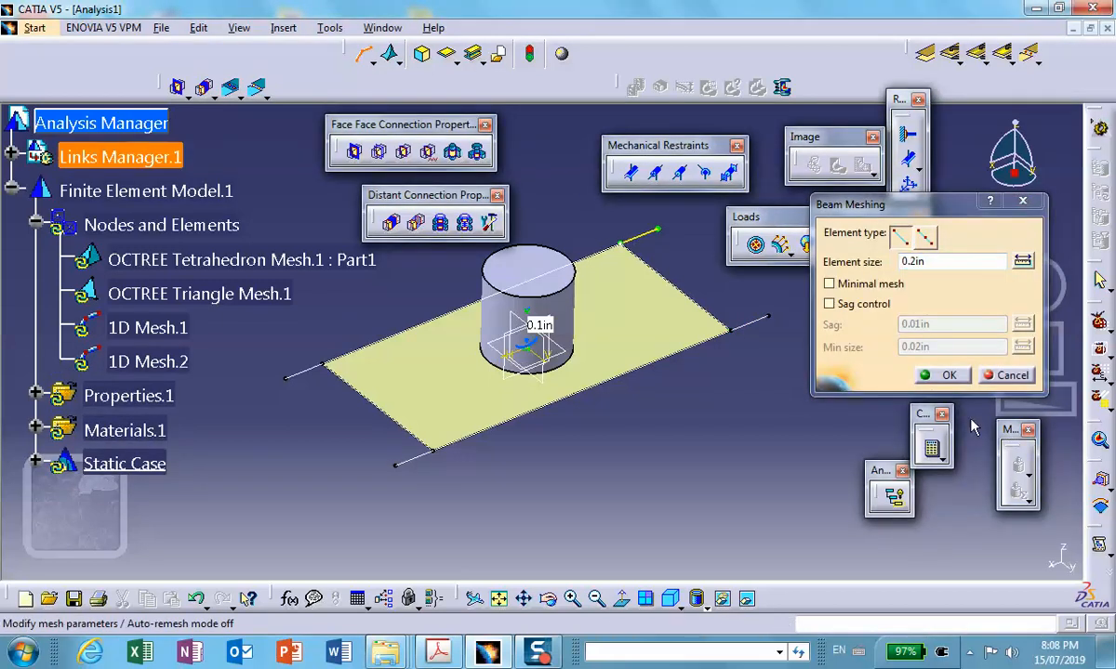
click(951, 376)
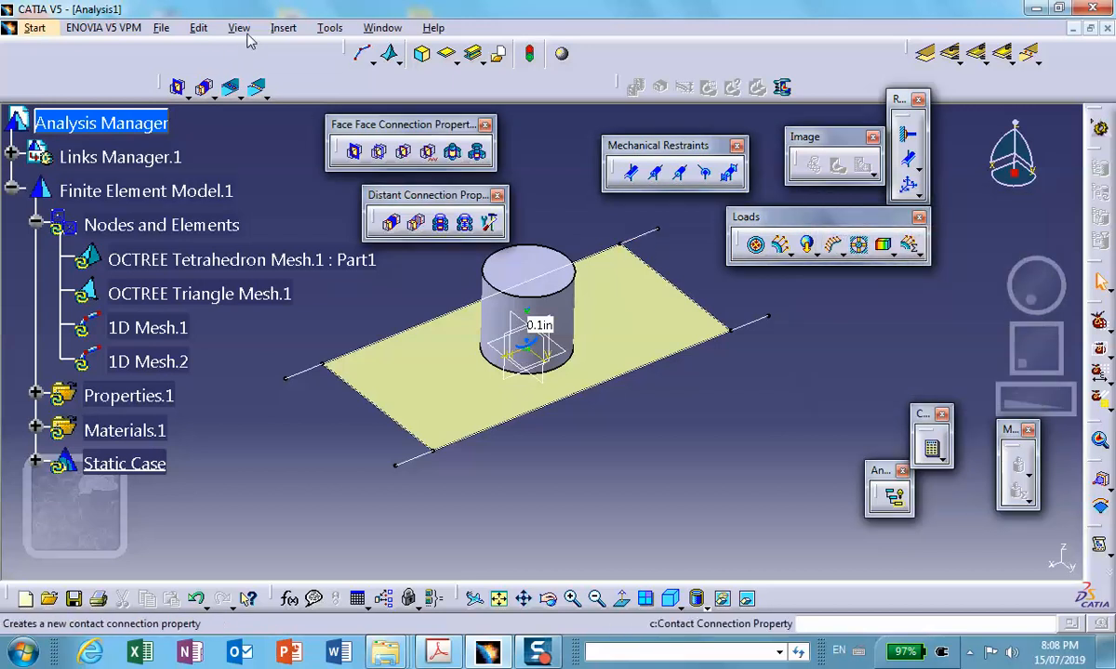
Apply separate linear beam meshes with 0.2 in element size to the lines at plate corners B and A.
click(363, 54)
click(304, 369)
click(941, 375)
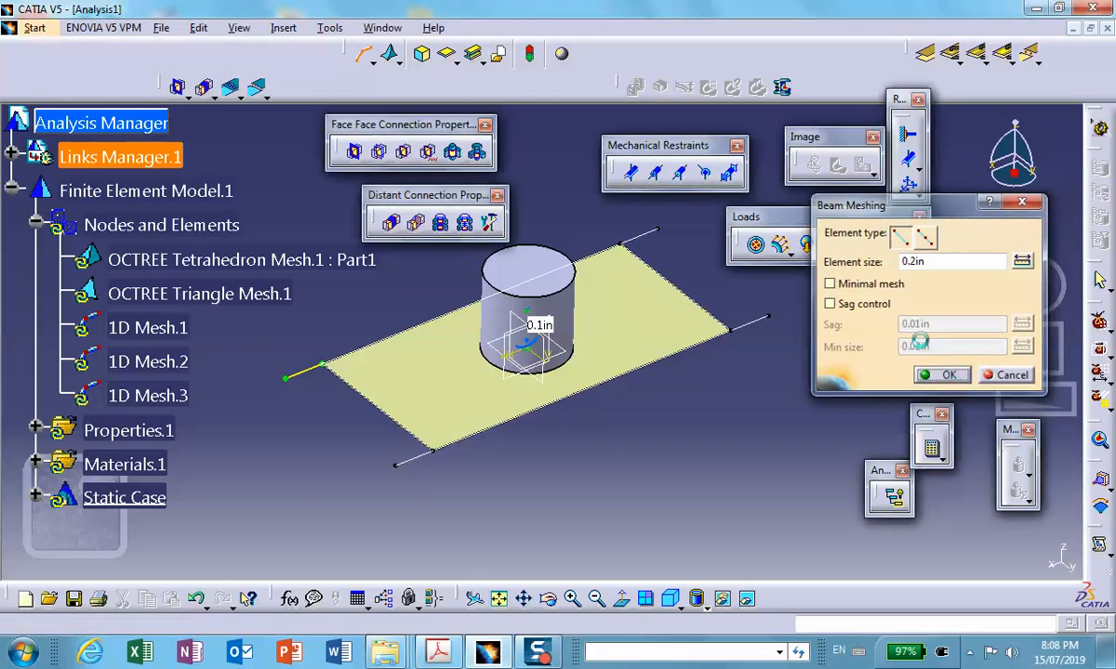
click(422, 459)
click(934, 376)
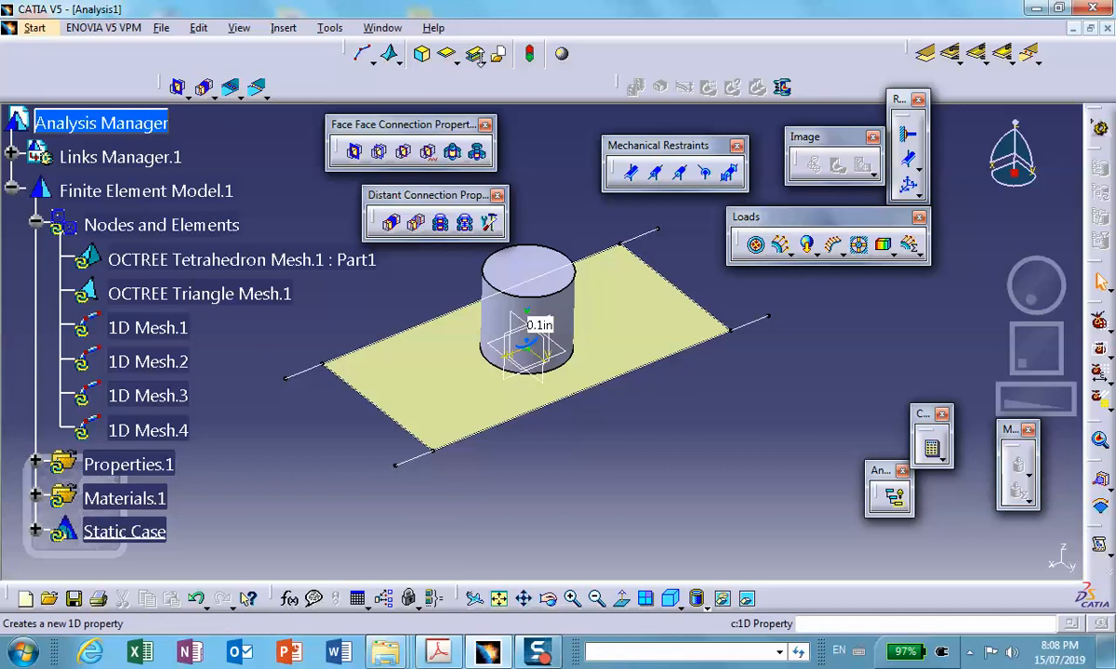
Assign a cylindrical-beam 1D property with 0.02 in radius to the line at corner D, checking the radius in the homework PDF.
click(483, 63)
click(496, 85)
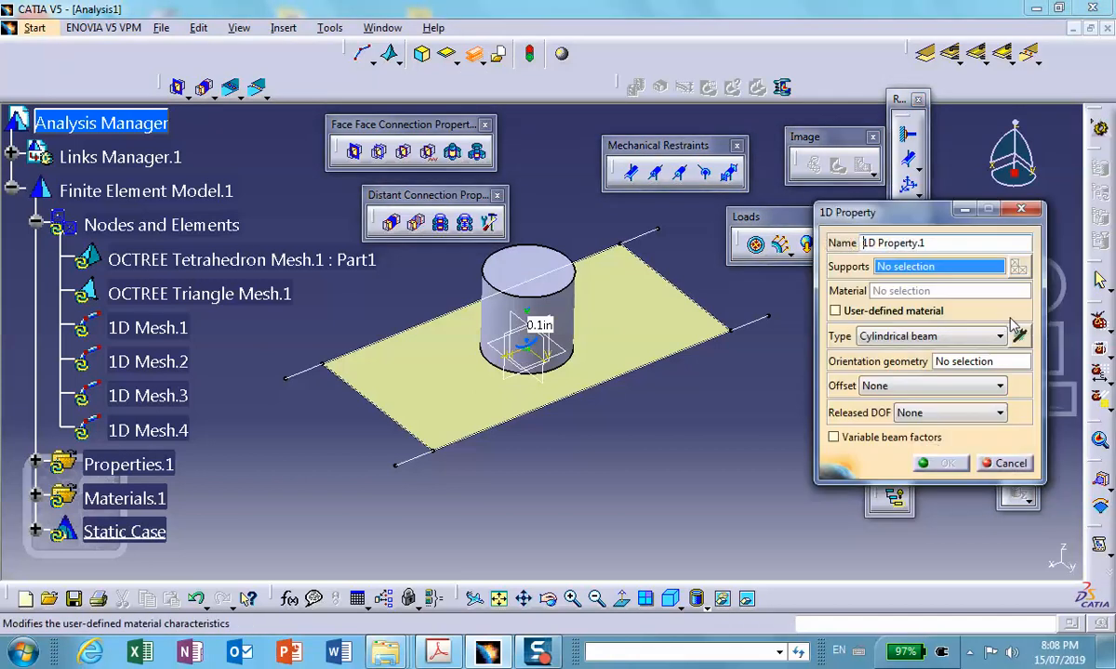
click(1019, 336)
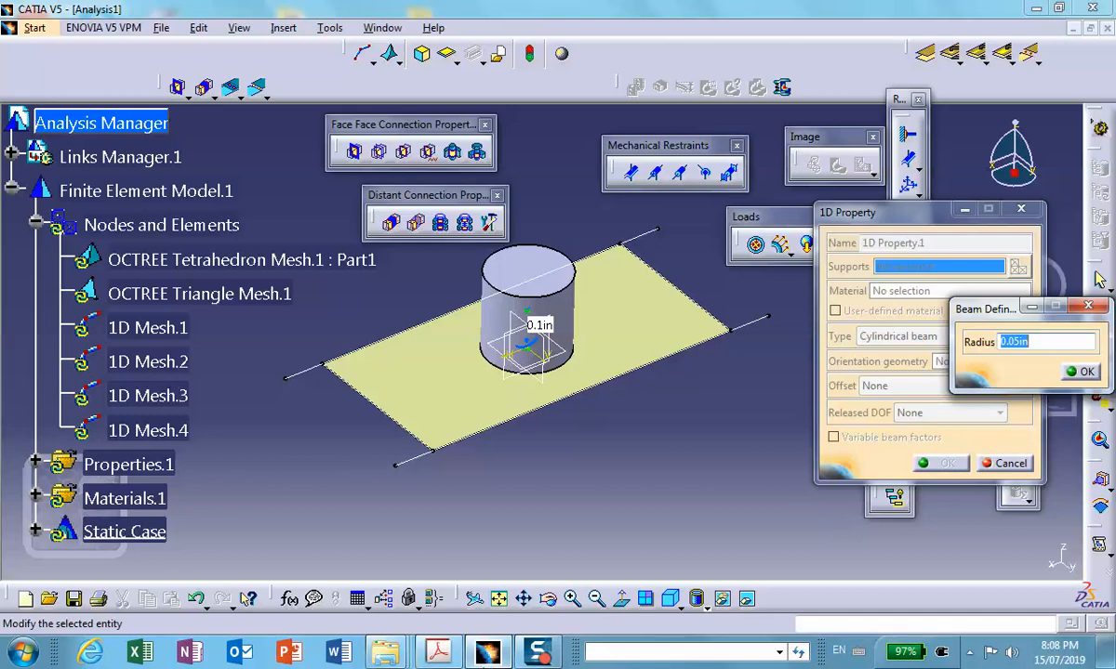
click(441, 654)
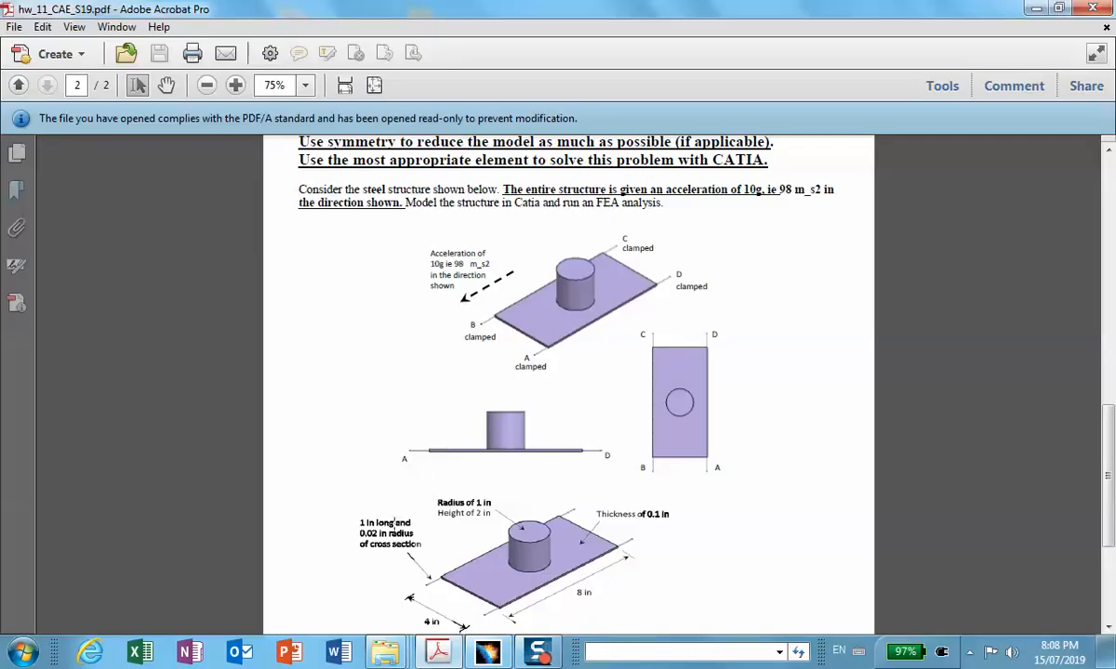
click(1031, 9)
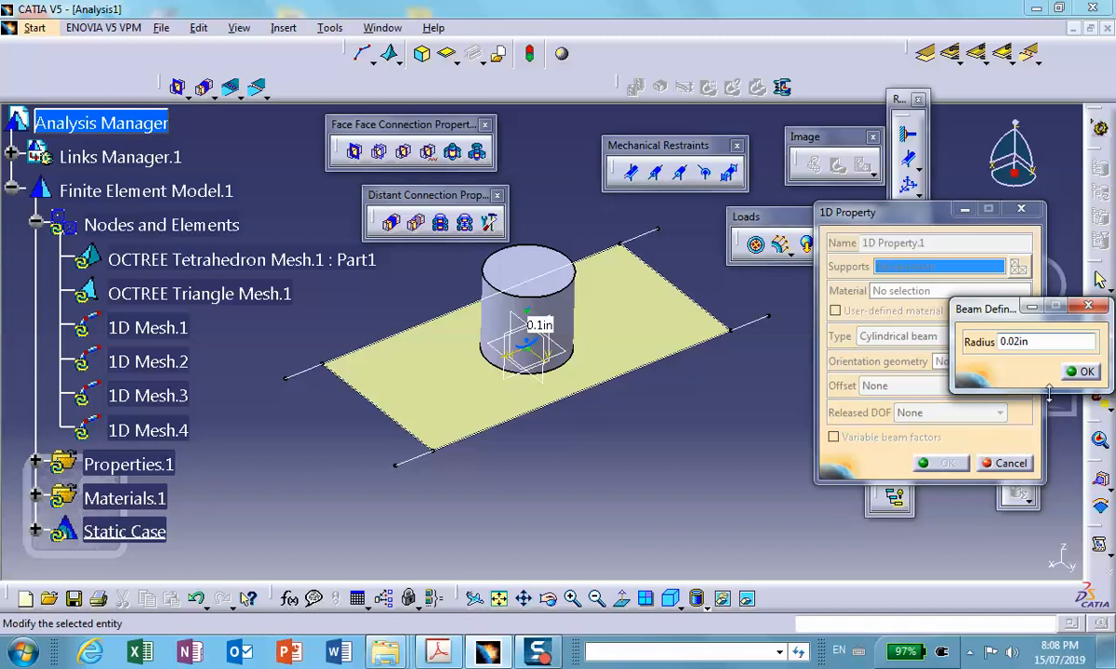
click(1079, 372)
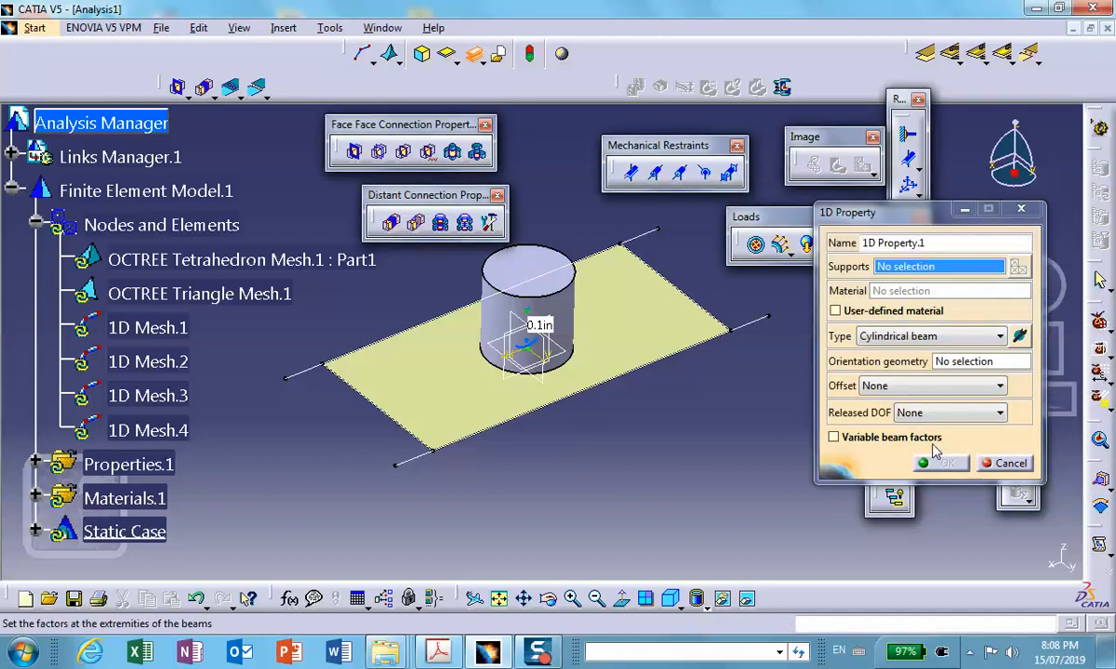
click(748, 322)
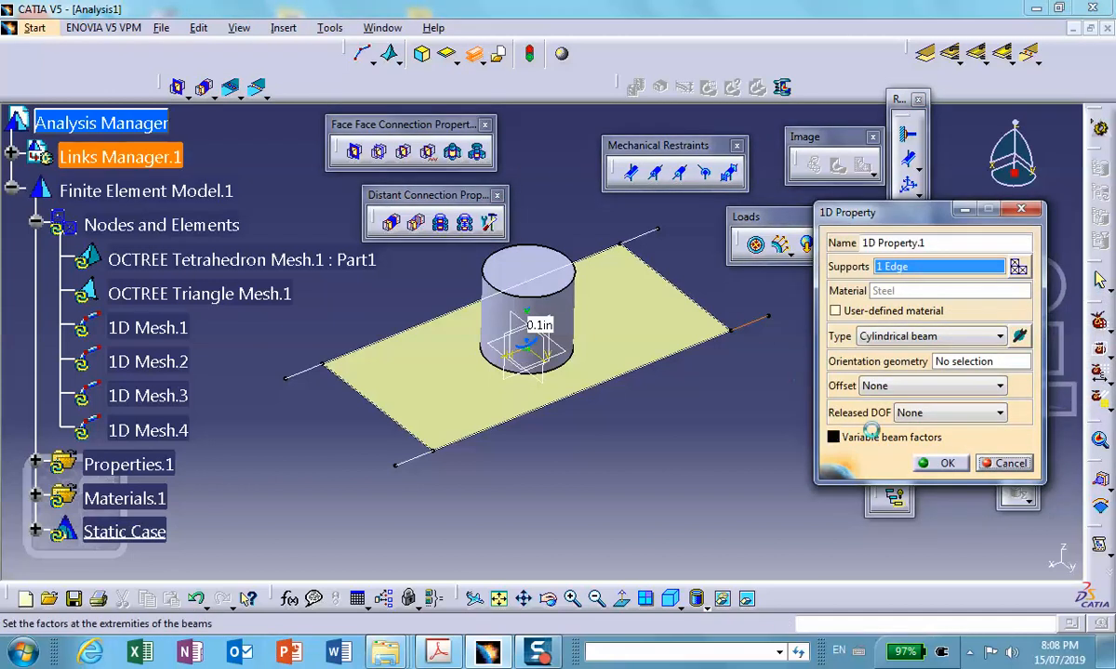
click(941, 462)
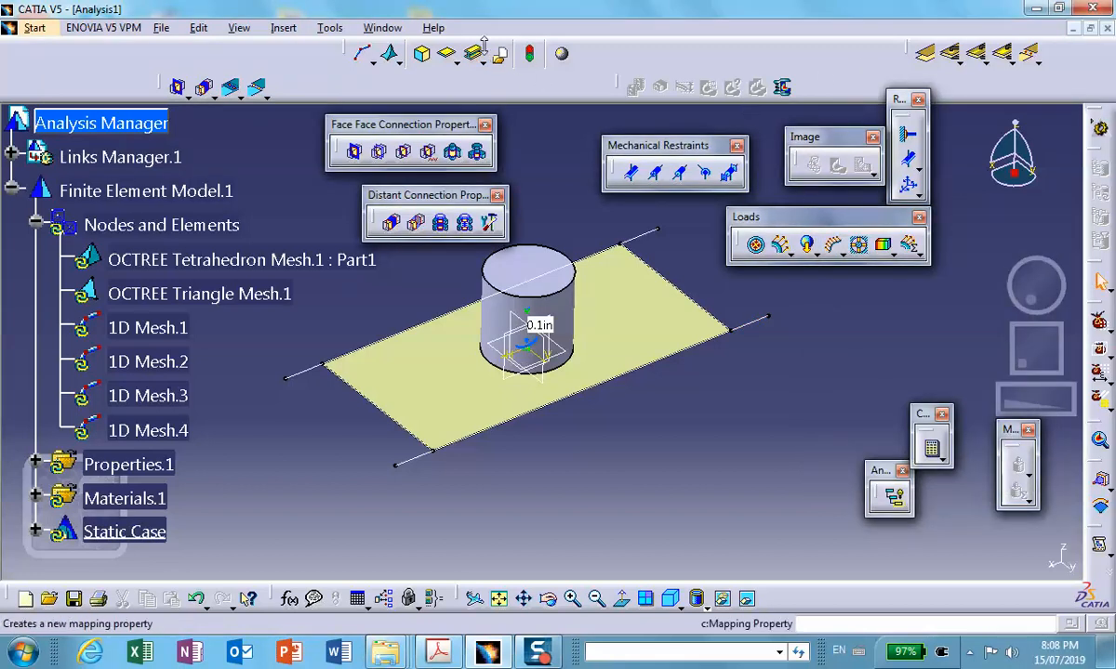
Assign a separate cylindrical-beam 1D property to each of the lines at the remaining three plate corners.
click(474, 56)
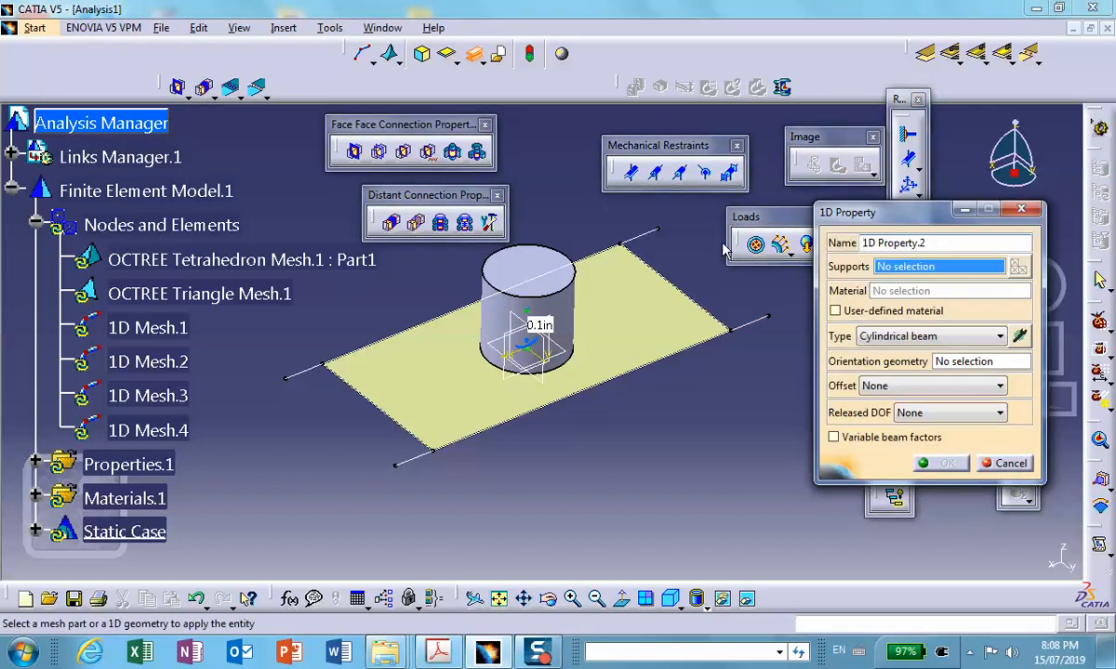
click(655, 240)
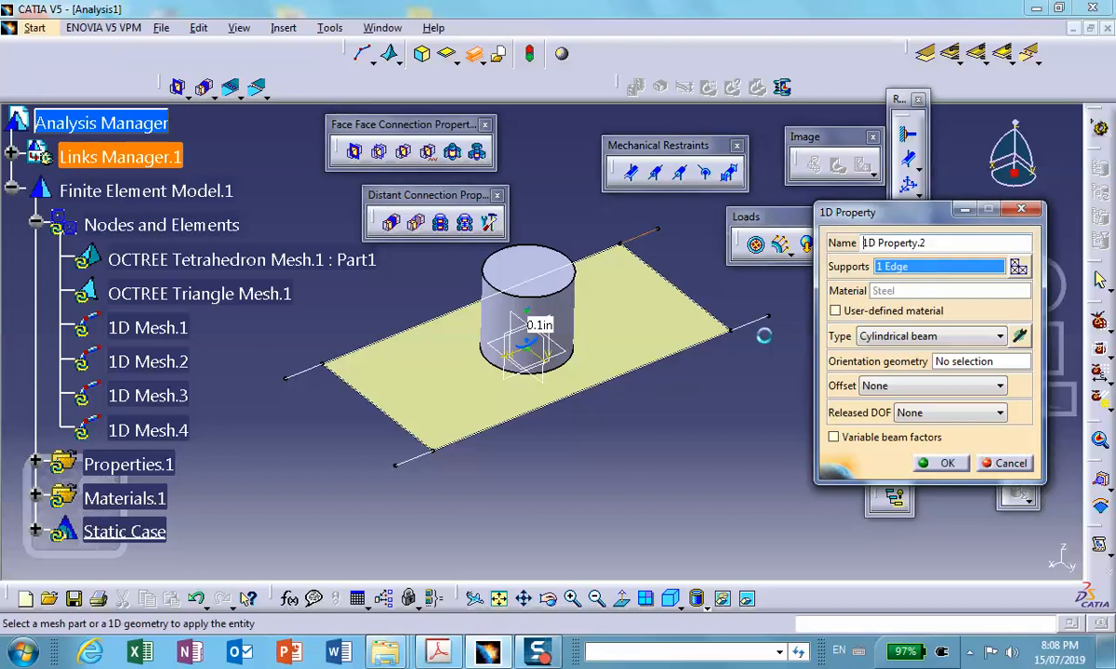
click(939, 463)
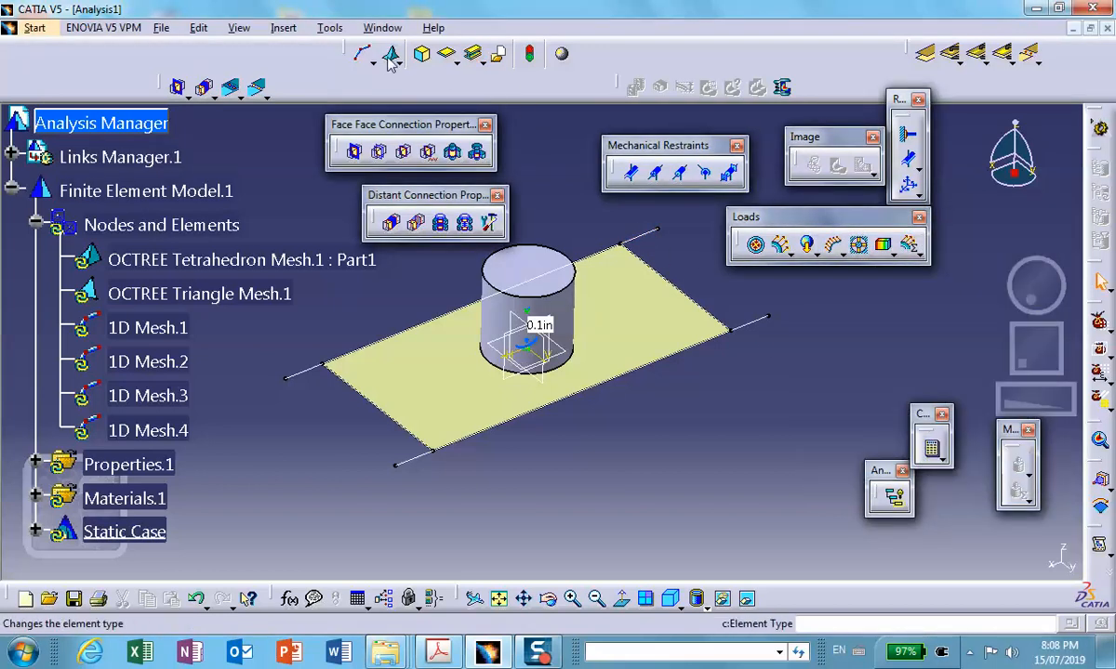
click(475, 56)
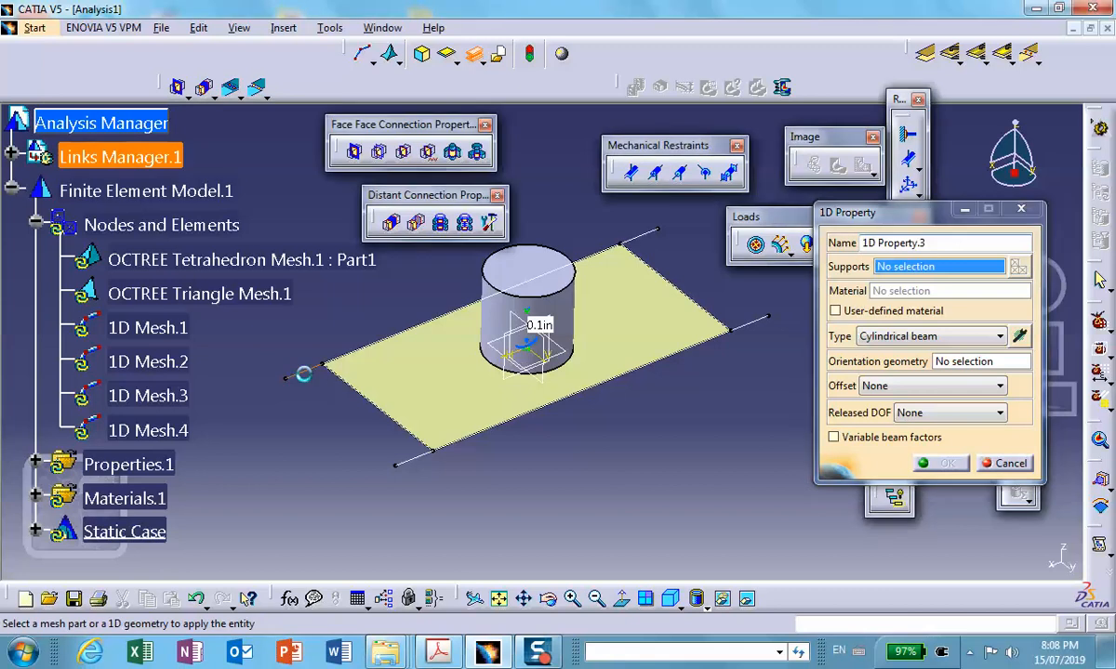
click(312, 371)
click(927, 462)
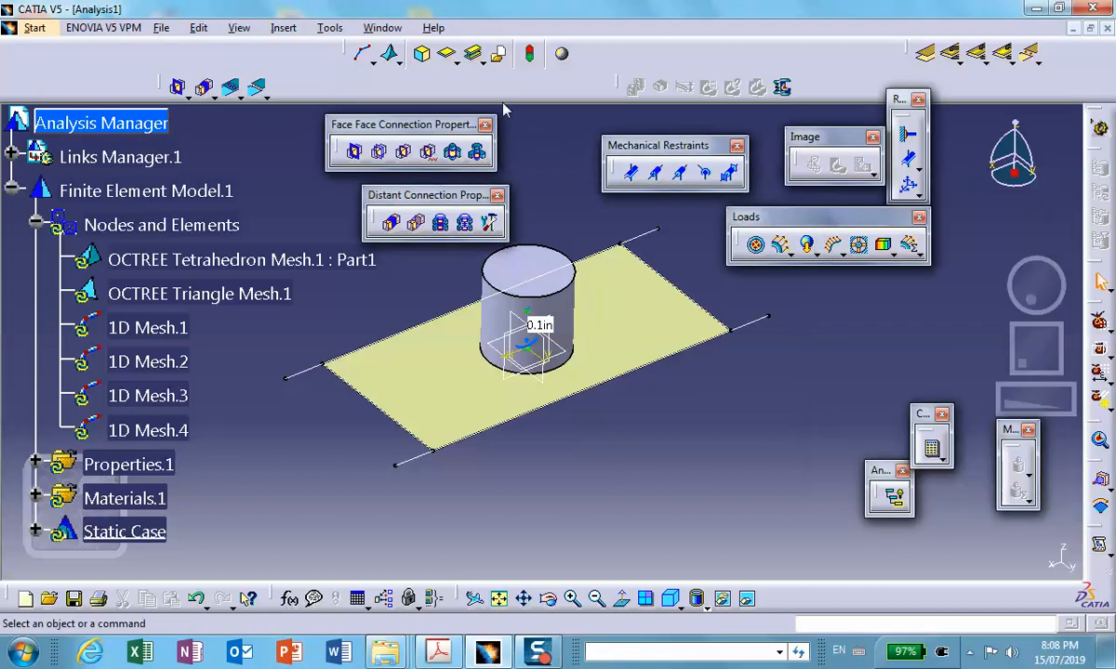
click(475, 55)
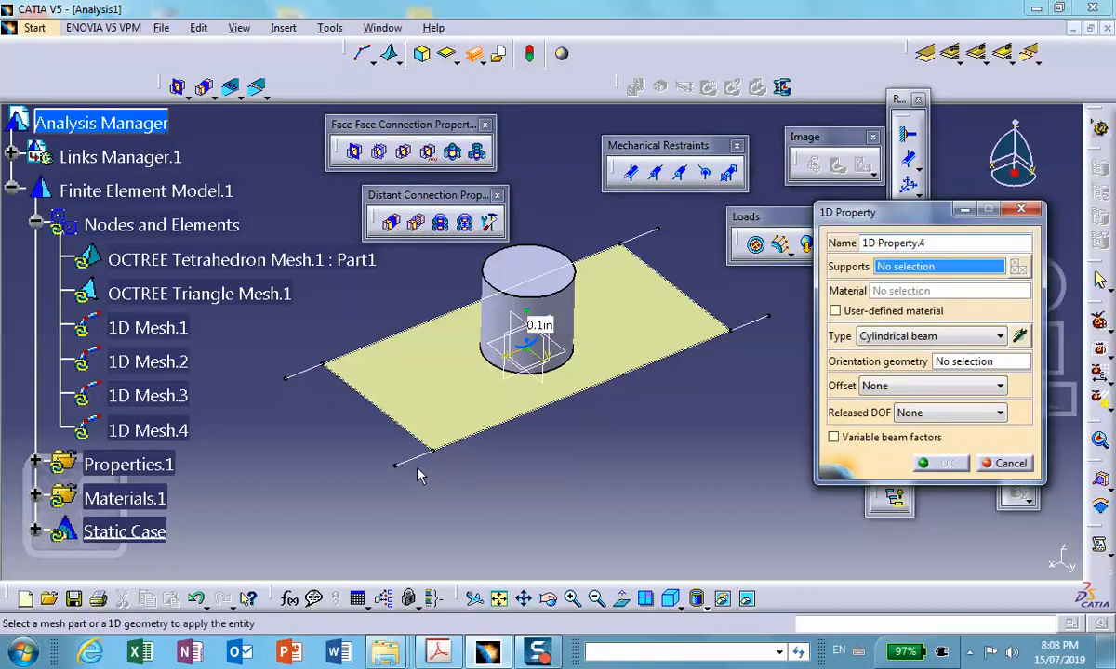
click(423, 468)
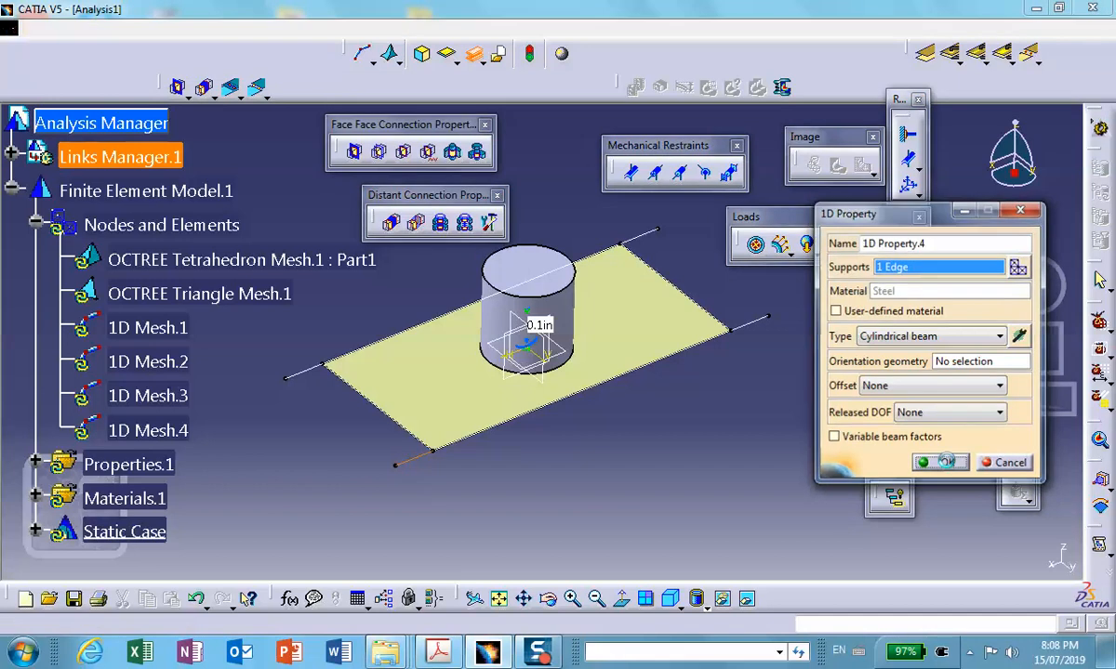
click(945, 463)
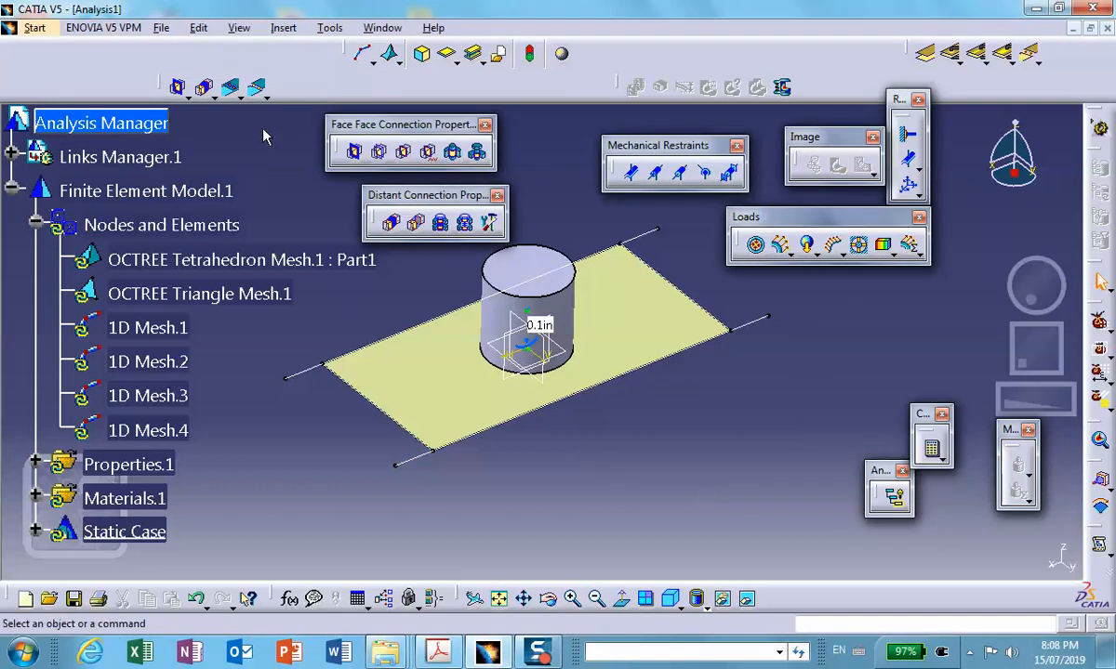
Generate a mesh visualization of the finite element model's nodes and elements.
right_click(136, 227)
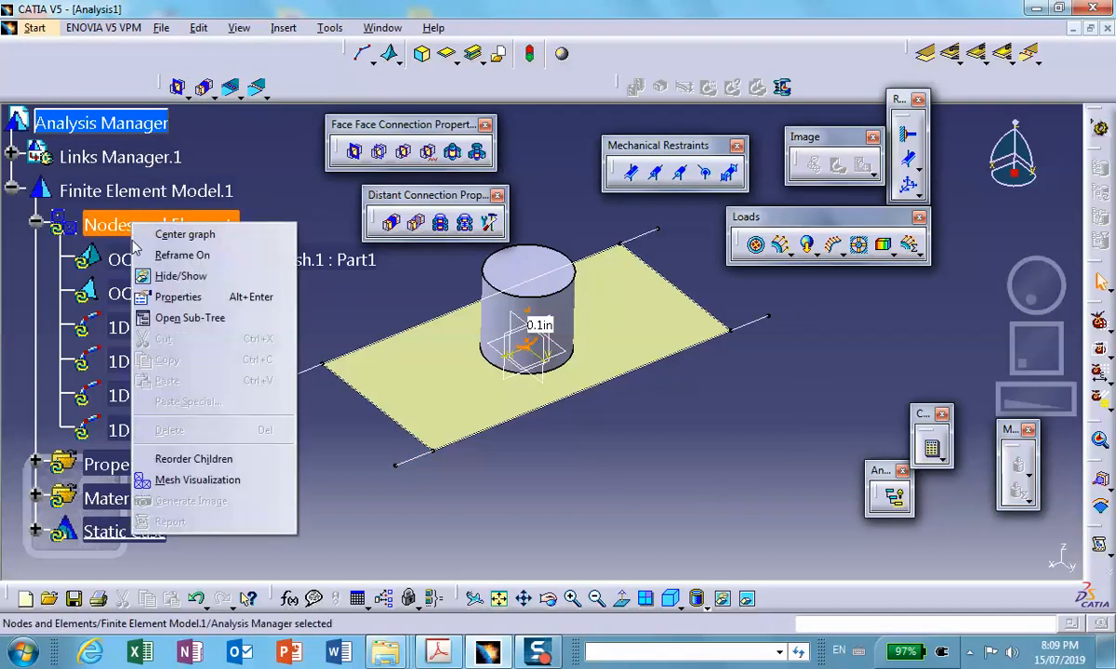
click(207, 480)
click(581, 369)
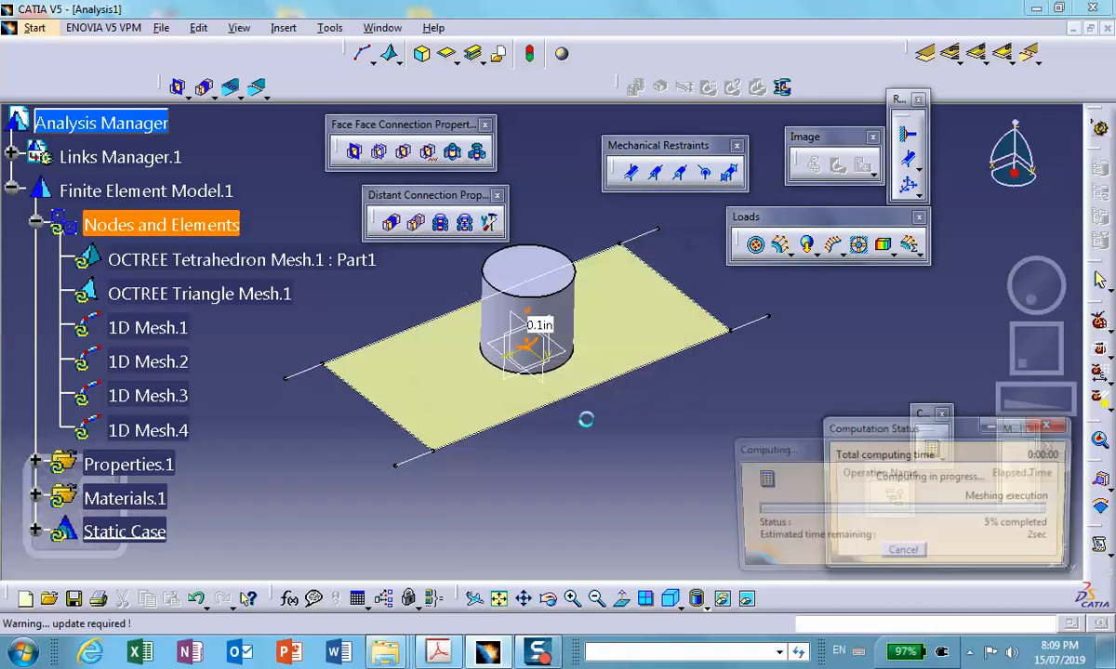
mouse_move(584, 488)
middle_down()
mouse_move(523, 392)
mouse_move(593, 467)
mouse_move(580, 485)
middle_up()
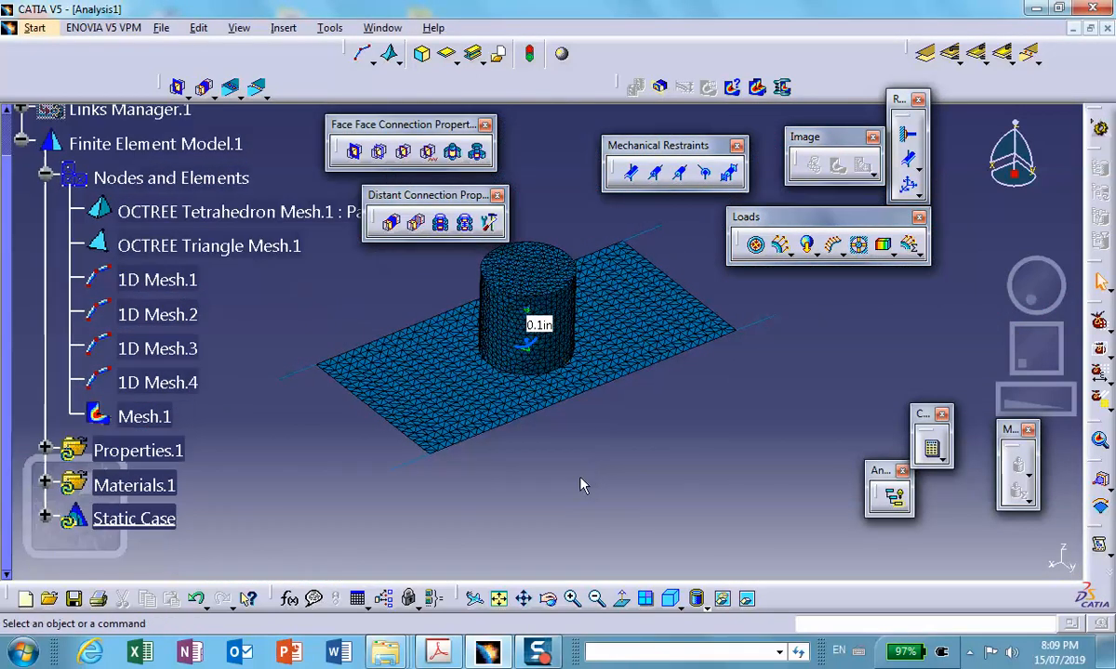
Expand the Properties.1 set in the tree and deactivate the Mesh.1 image.
scroll(249, 421, down, 1)
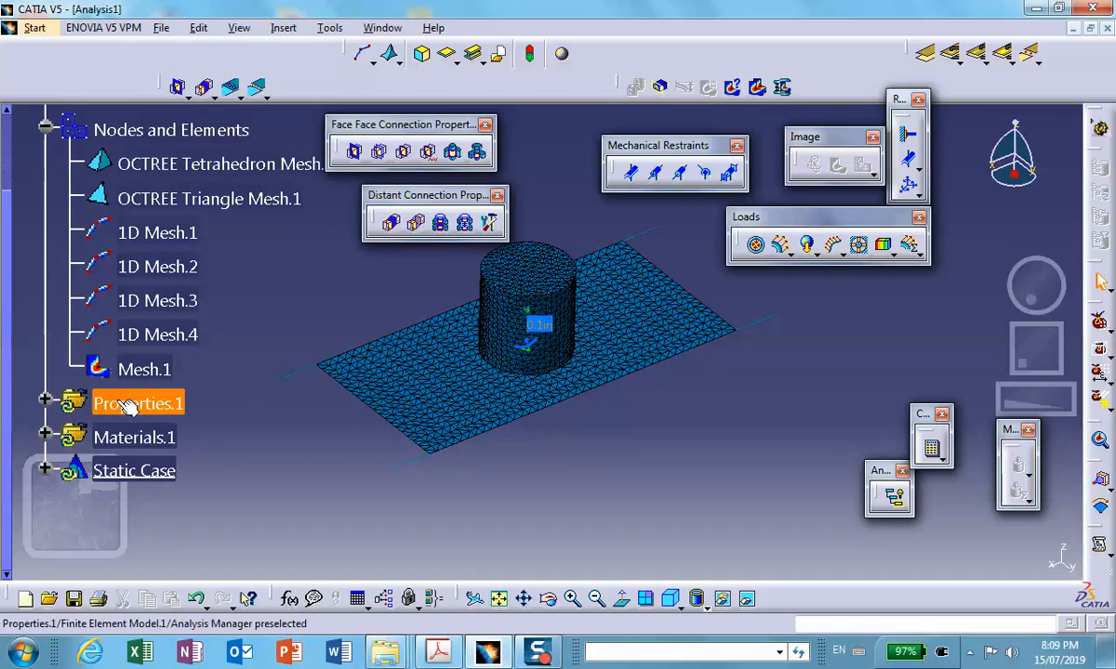
click(45, 401)
scroll(256, 356, down, 3)
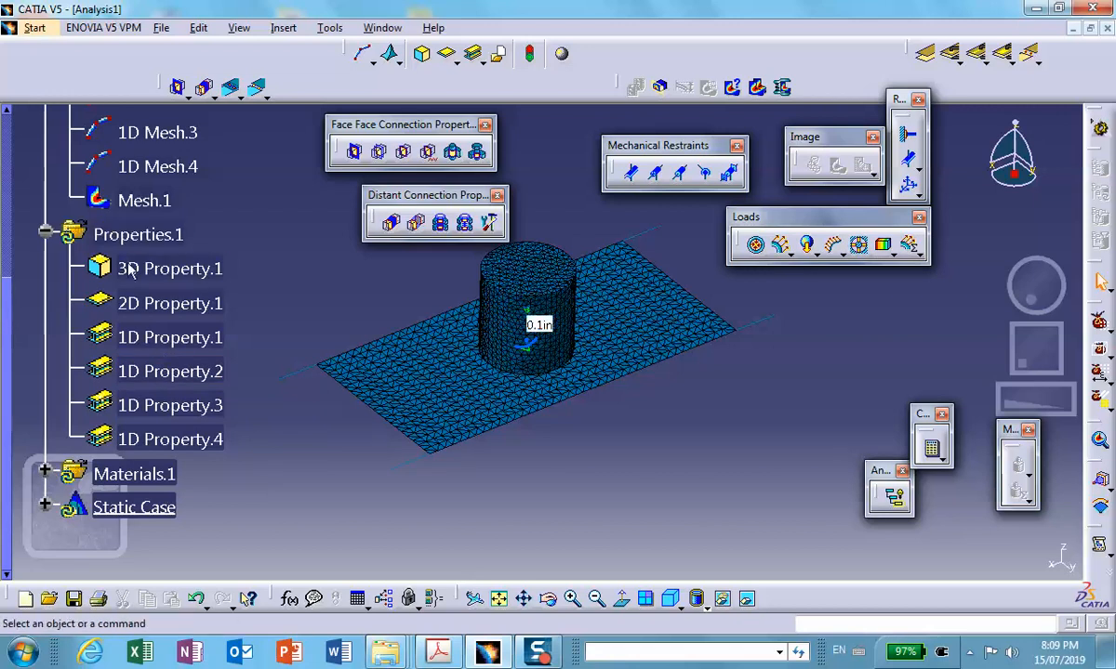
right_click(147, 201)
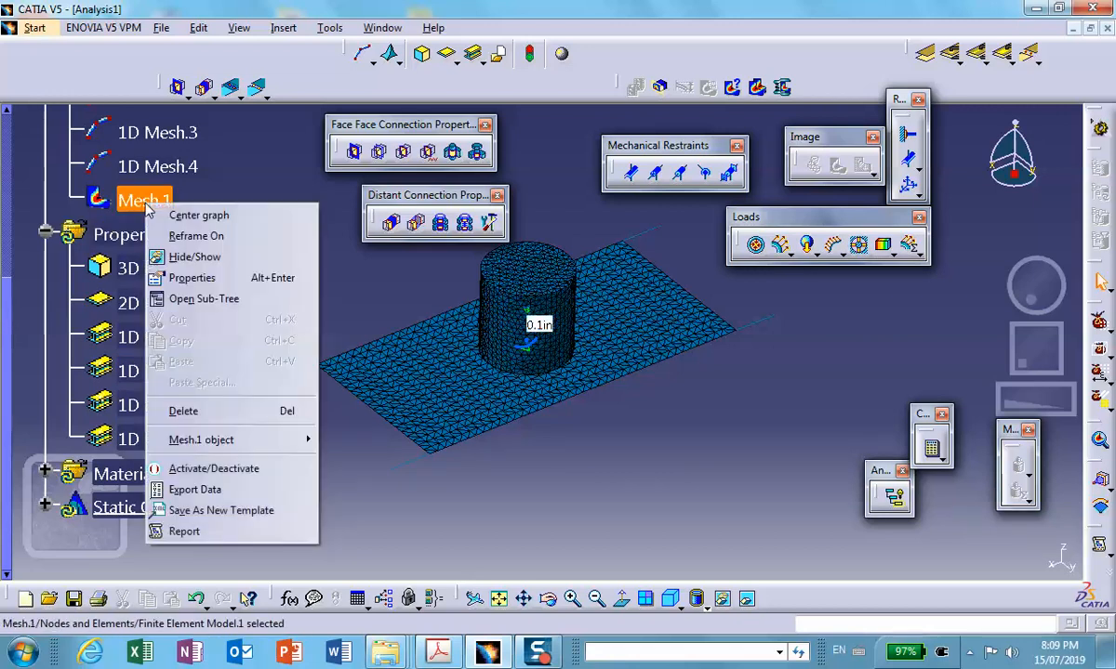
click(200, 467)
middle_drag(490, 543, 506, 515)
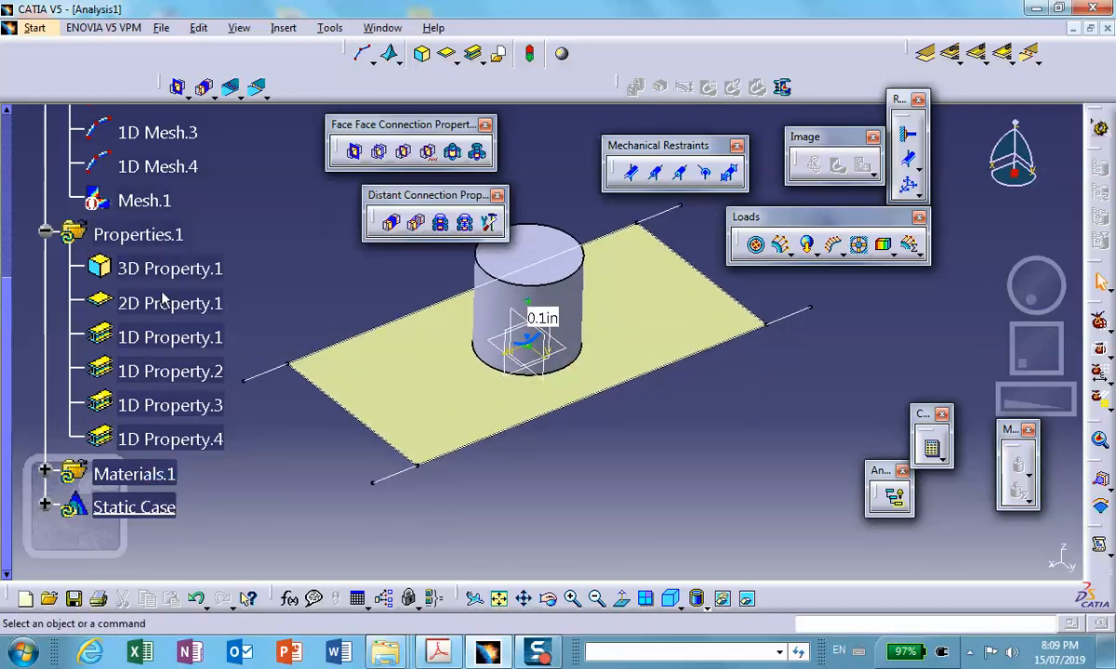
Inspect the beam radius defined in 1D Property.1, leaving its value as it is.
middle_drag(395, 486, 593, 356)
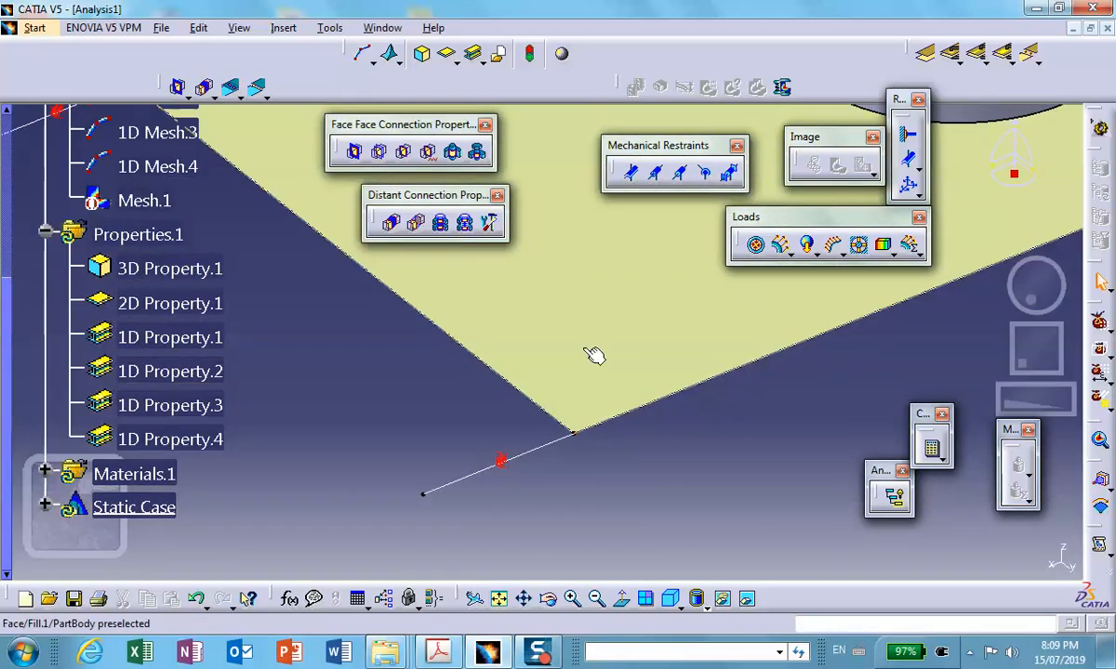
middle_drag(516, 447, 511, 311)
middle_drag(491, 412, 585, 203)
middle_drag(532, 451, 533, 489)
scroll(219, 322, down, 1)
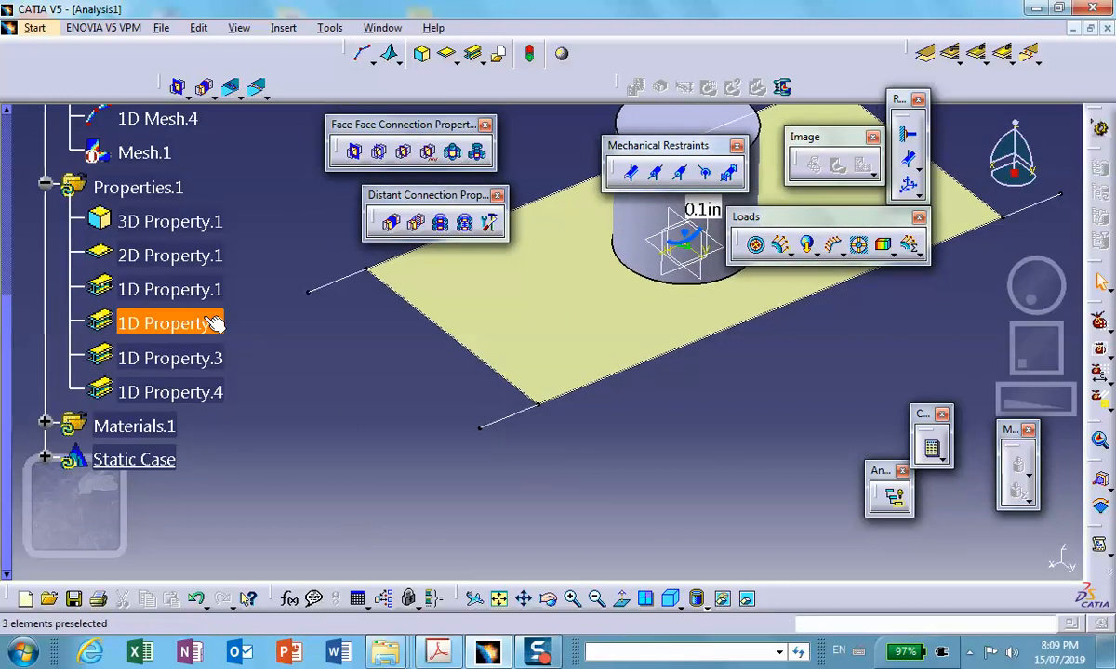
double_click(173, 293)
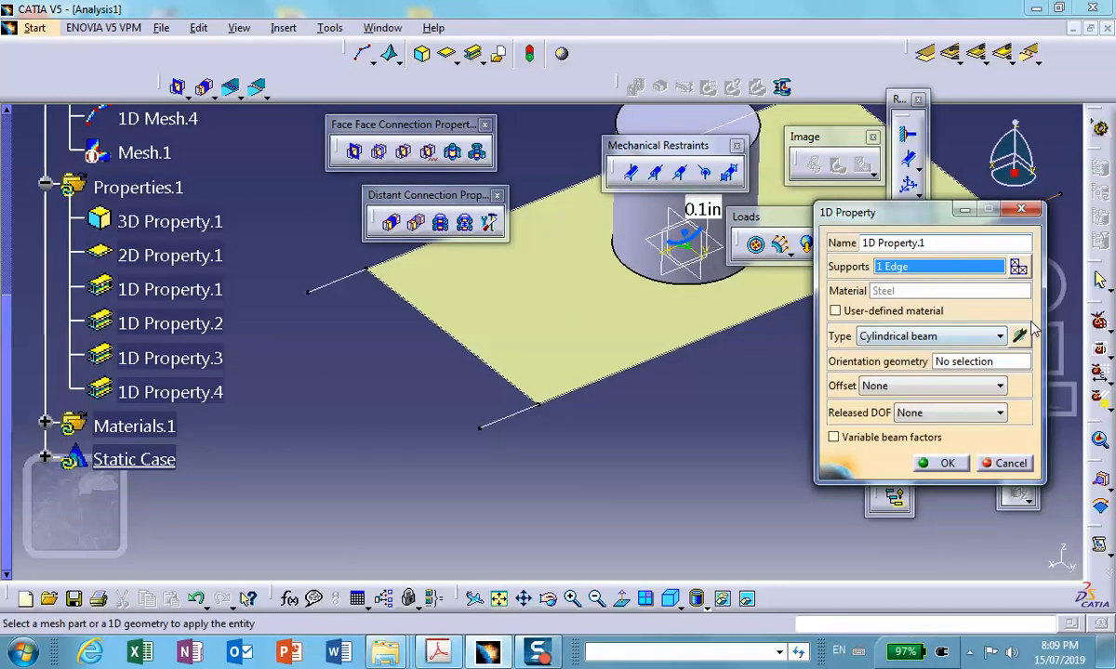
click(1018, 336)
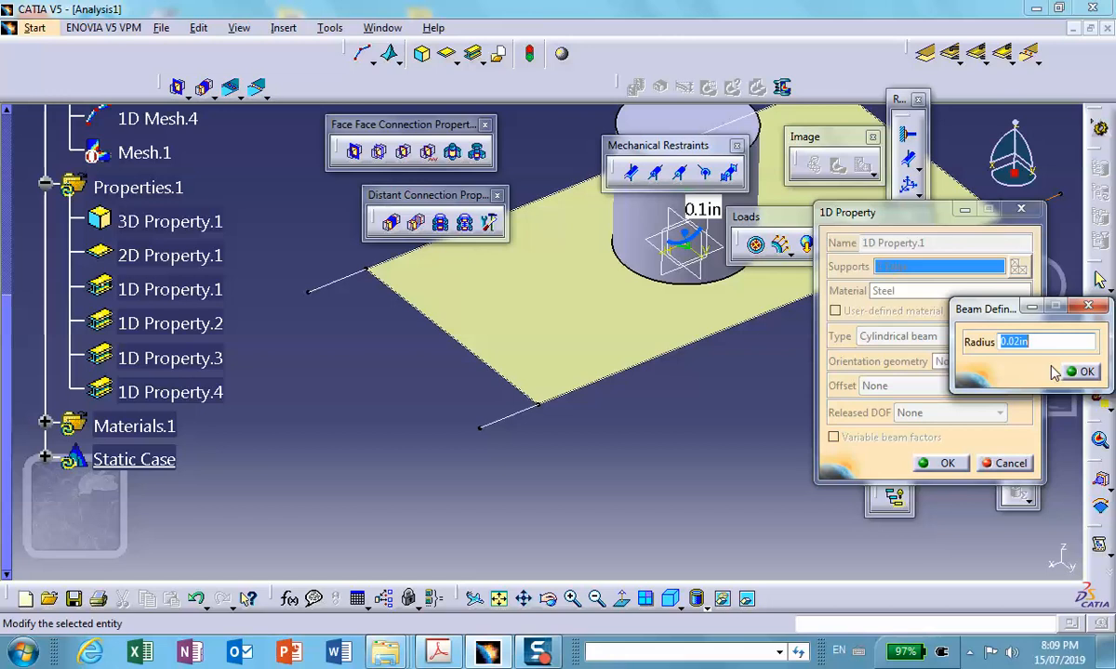
click(1084, 372)
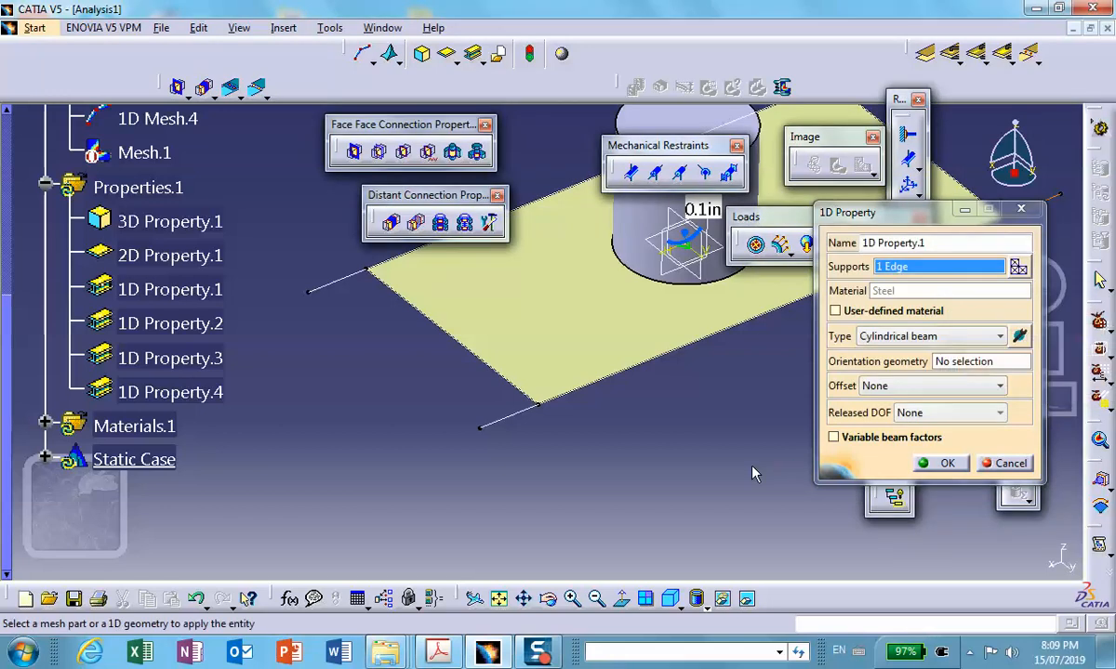
click(941, 463)
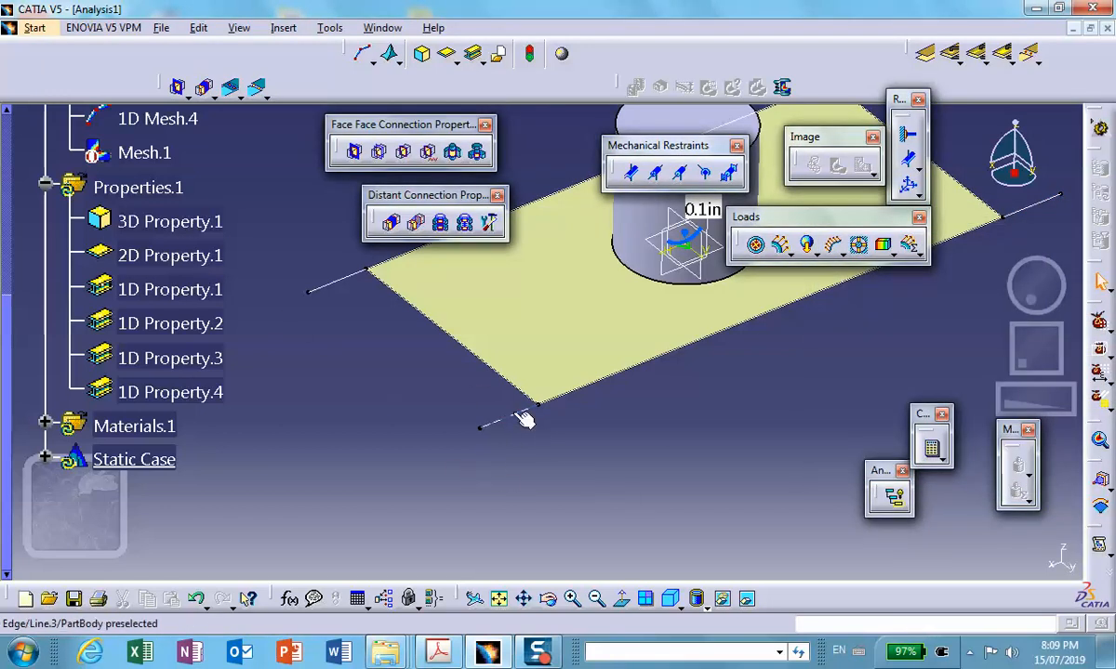
Set the cylindrical beam radius of 1D Property.1 to 0.2 in.
double_click(186, 293)
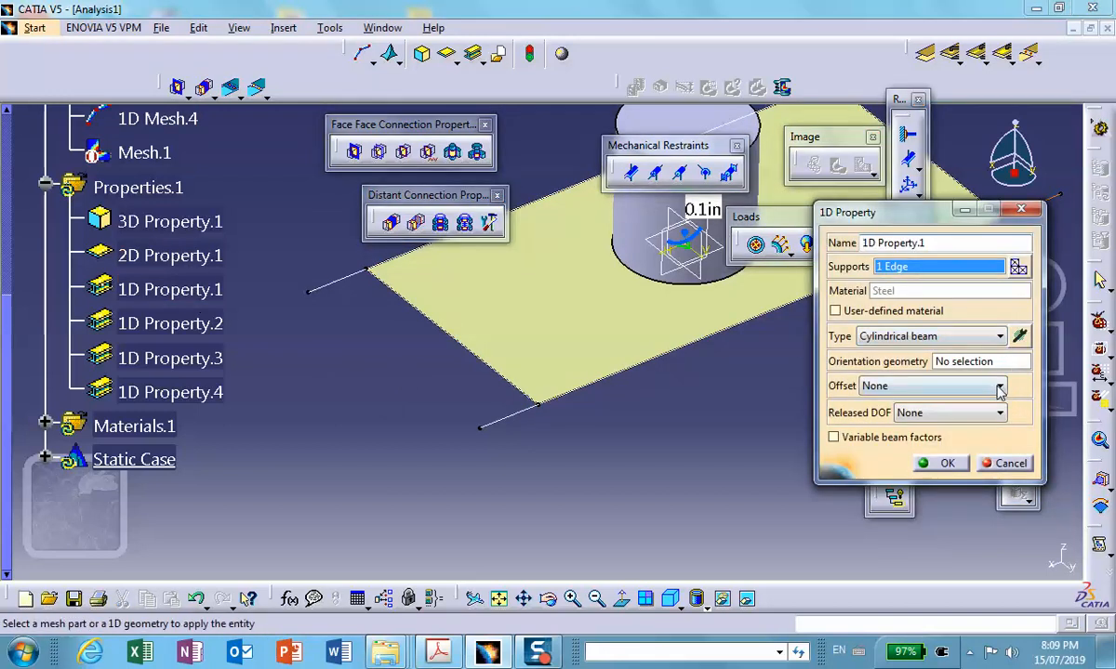
click(1019, 335)
drag(1030, 342, 948, 340)
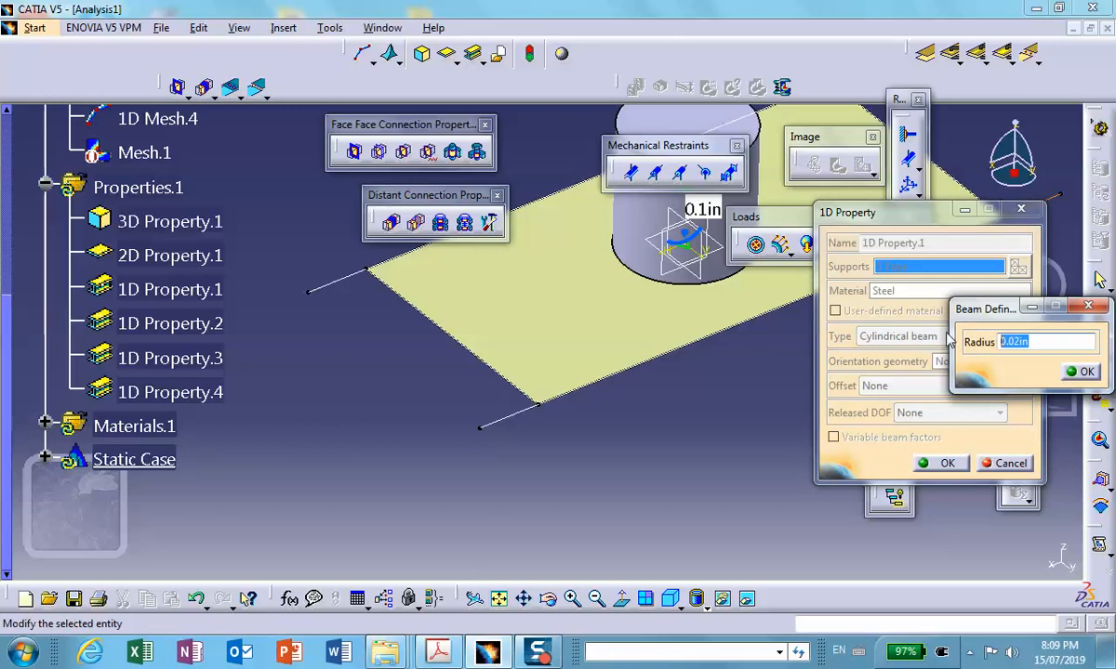
click(1084, 371)
Set the cylindrical beam radius of 1D Property.1 to 0.1 in and confirm the property.
middle_drag(654, 347, 494, 414)
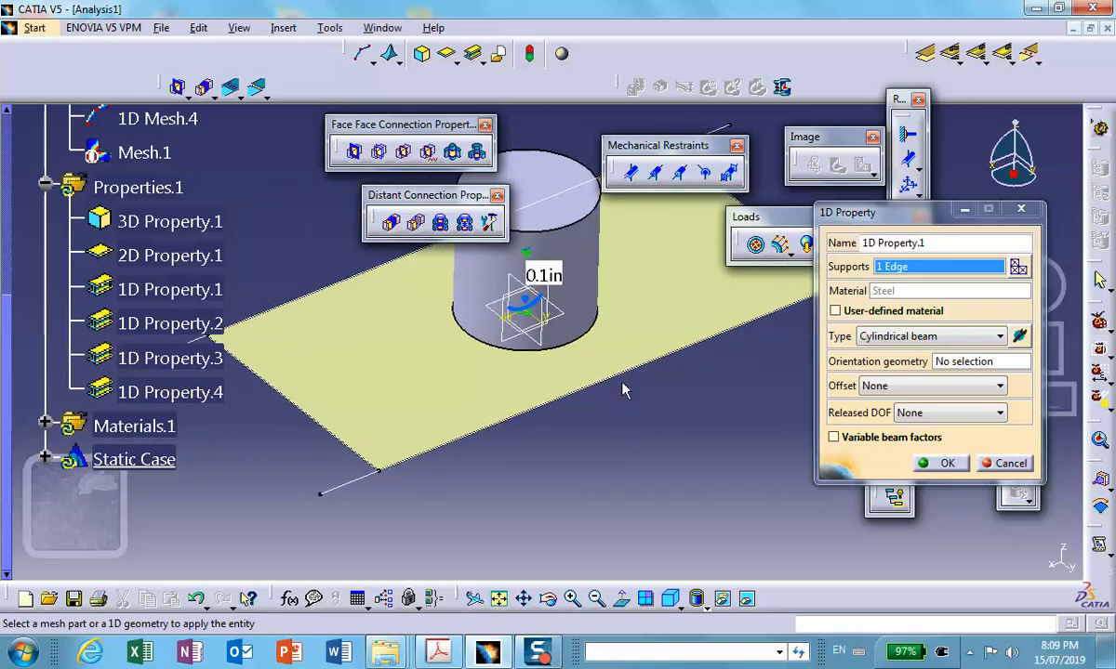
click(1019, 335)
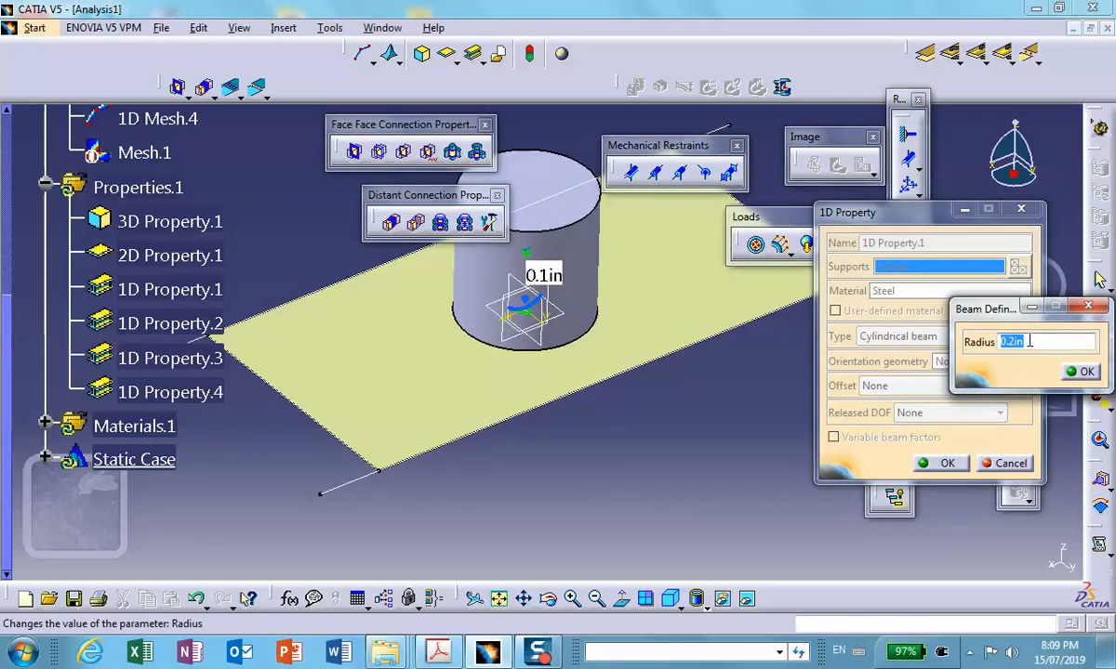
text(0.1in)
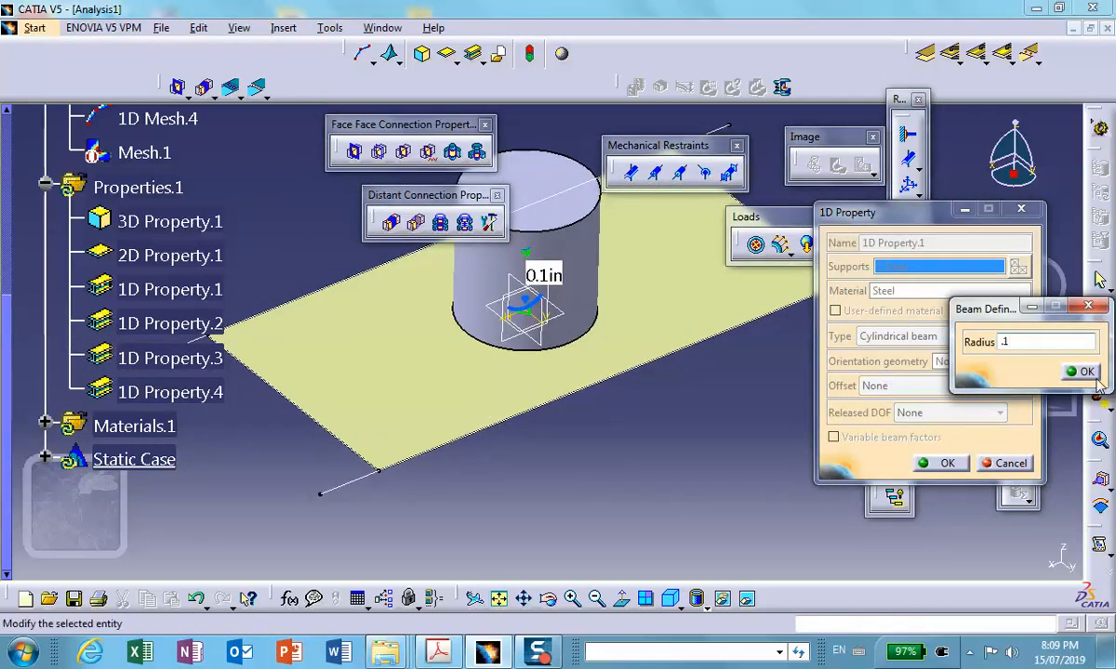
click(1084, 372)
middle_drag(525, 313, 595, 316)
click(941, 464)
middle_drag(709, 486, 670, 569)
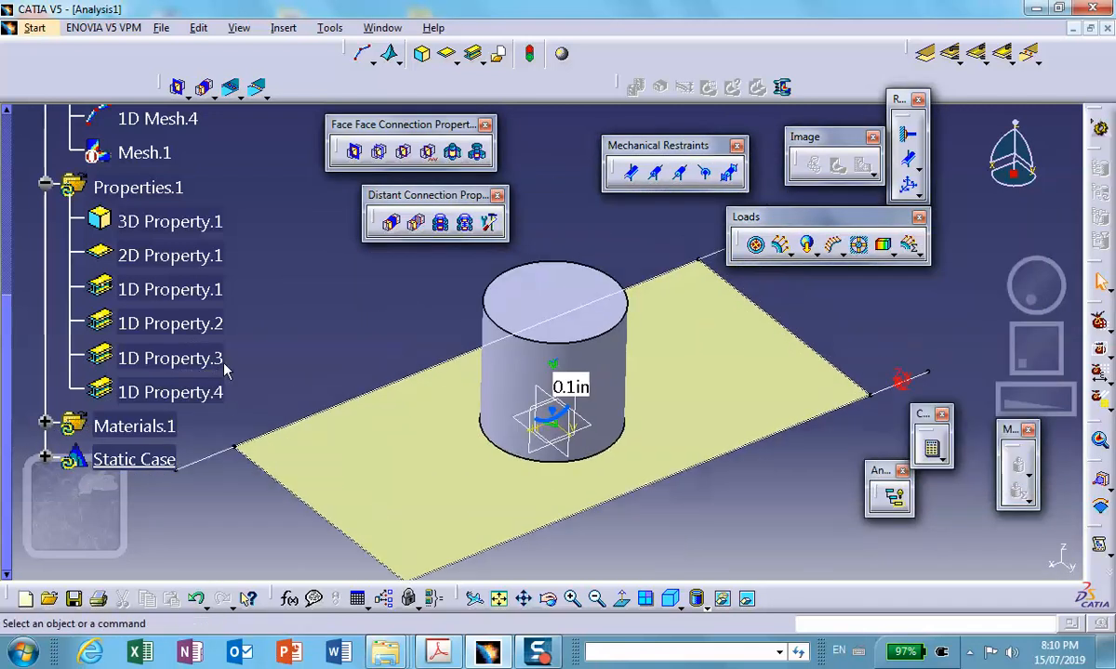
Set the cylindrical beam radius of 1D Property.2 to 0.1 in.
double_click(170, 323)
click(1013, 333)
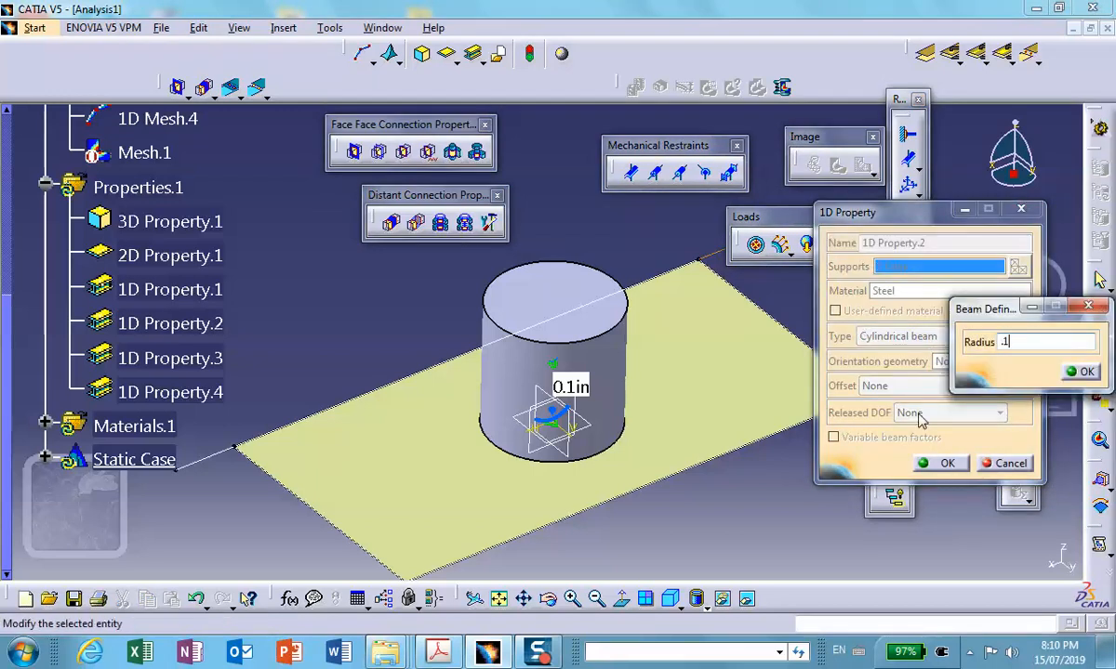
click(1082, 373)
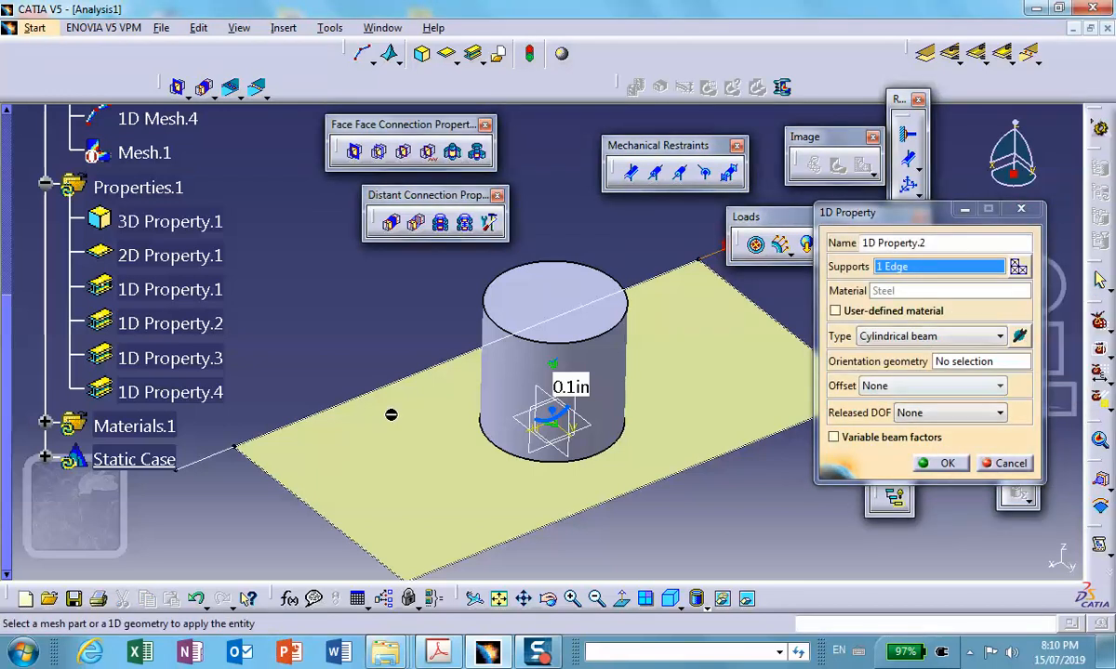
click(946, 464)
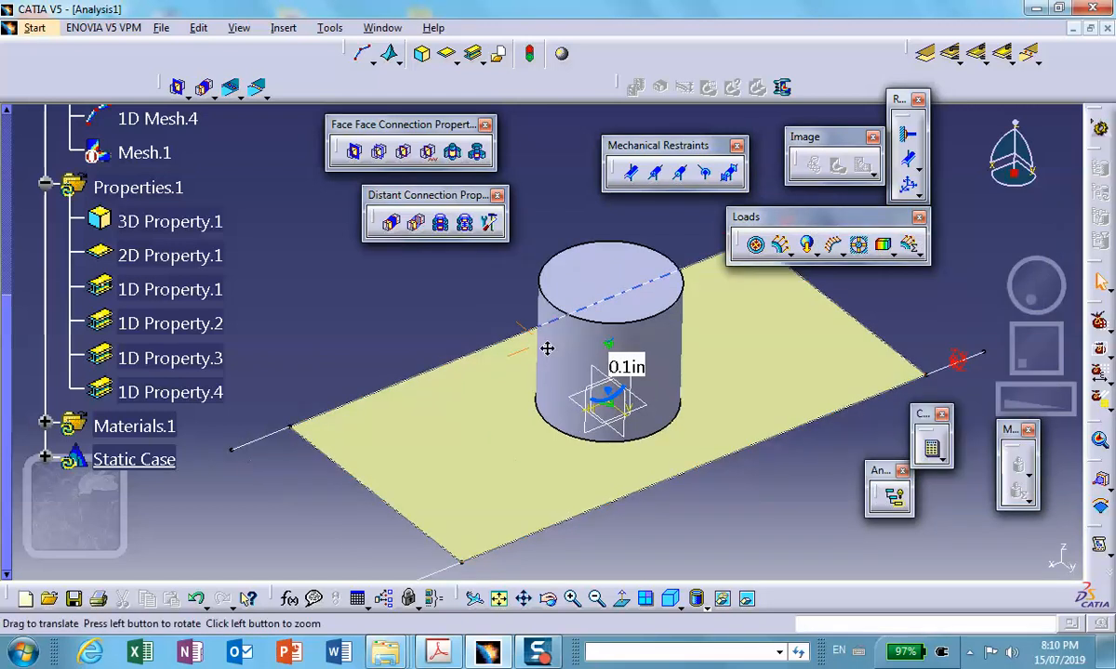
Change the cylindrical beam radius of 1D Property.3 to match 1D Property.1 and 1D Property.2.
middle_drag(543, 349, 565, 423)
click(186, 324)
double_click(177, 353)
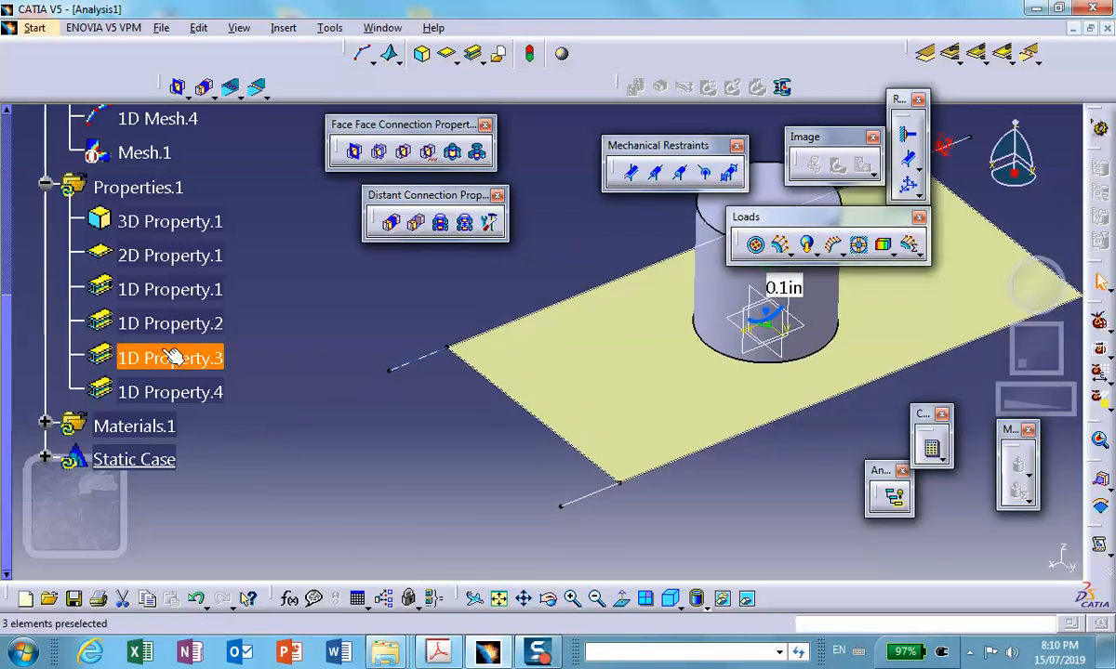
click(1020, 336)
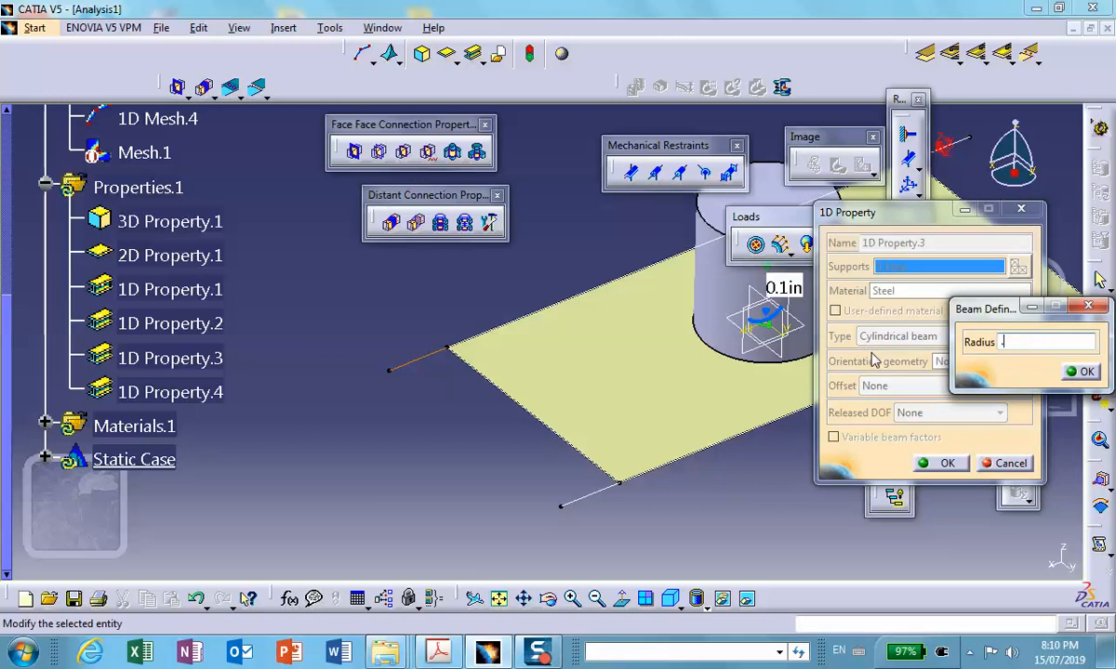
click(1087, 371)
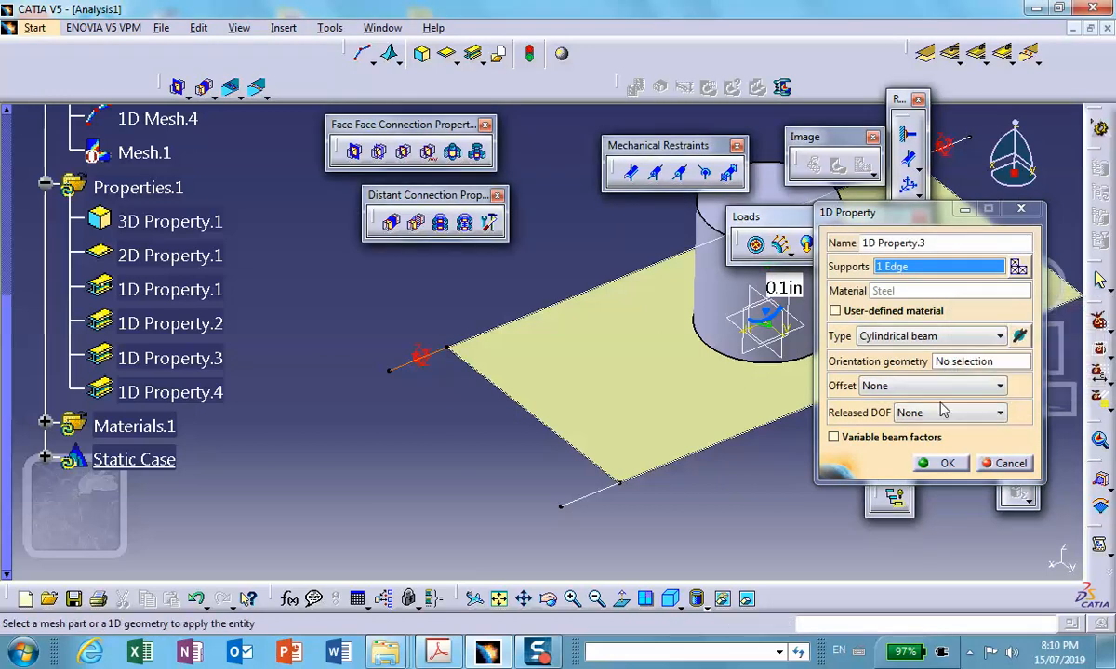
click(946, 463)
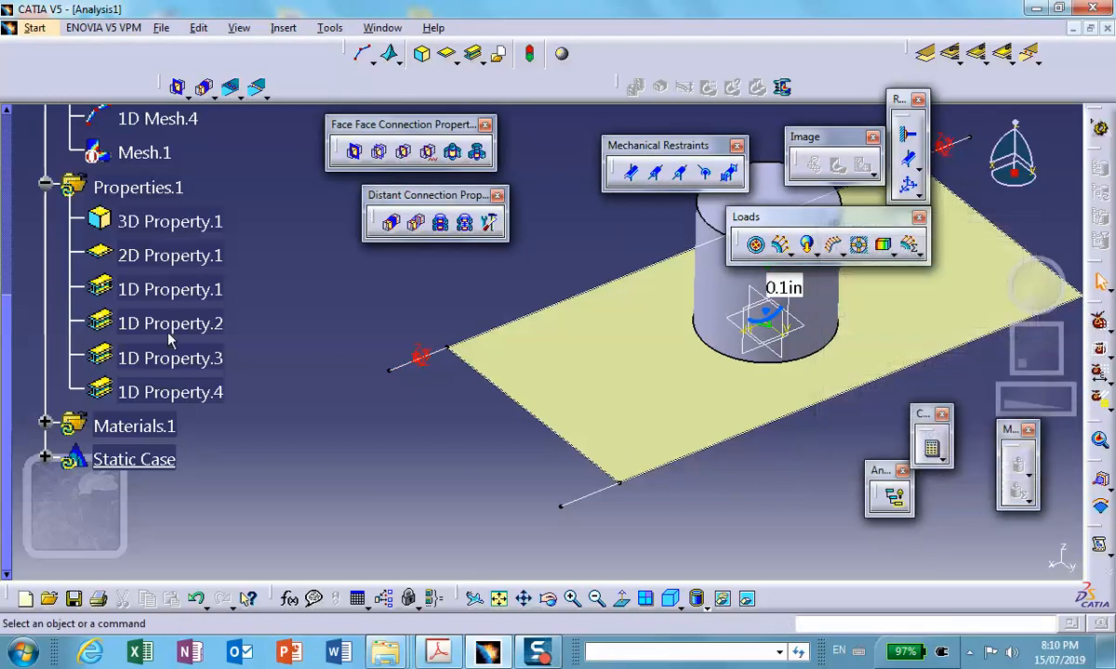
Change the cylindrical beam radius of 1D Property.4 to match the other three beam properties and confirm the property.
click(221, 391)
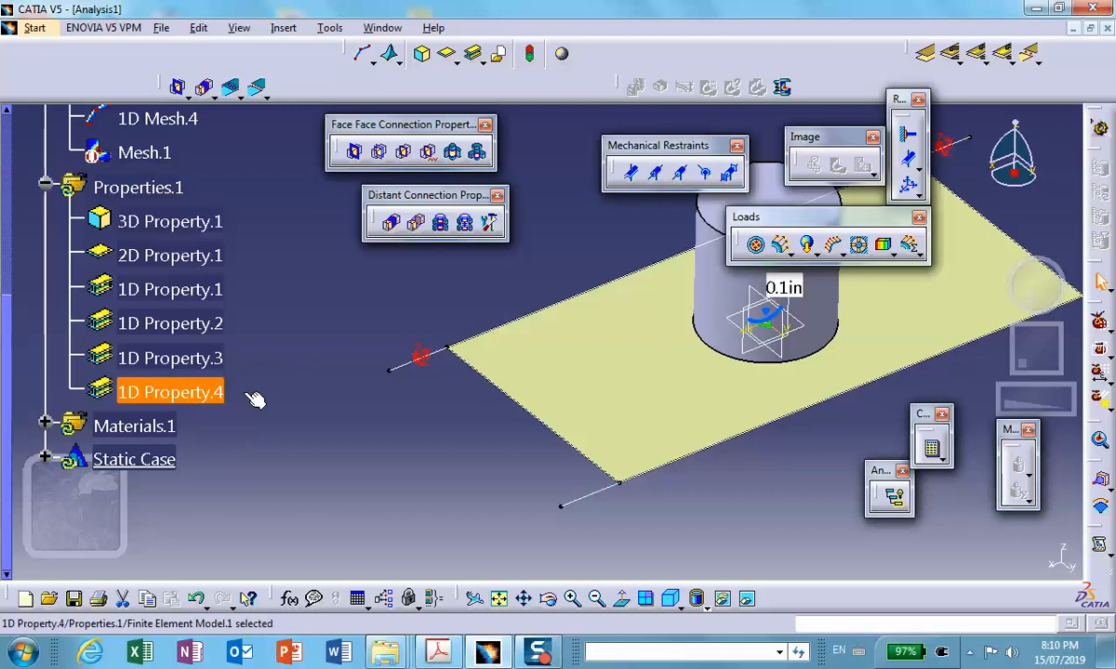
double_click(199, 390)
click(1017, 336)
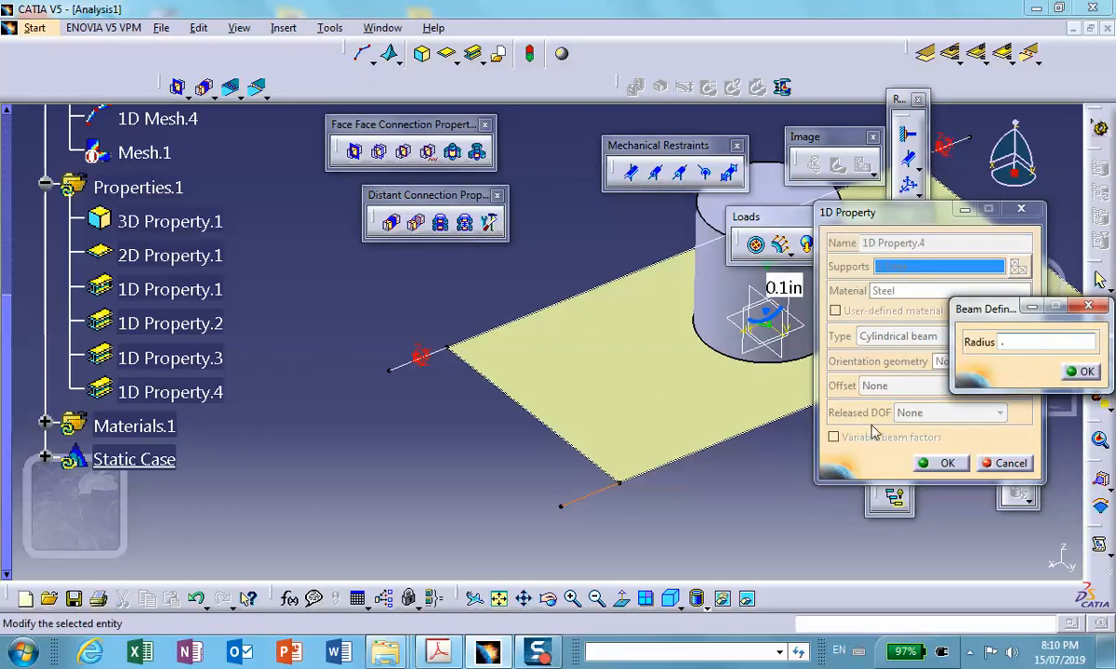
click(1084, 372)
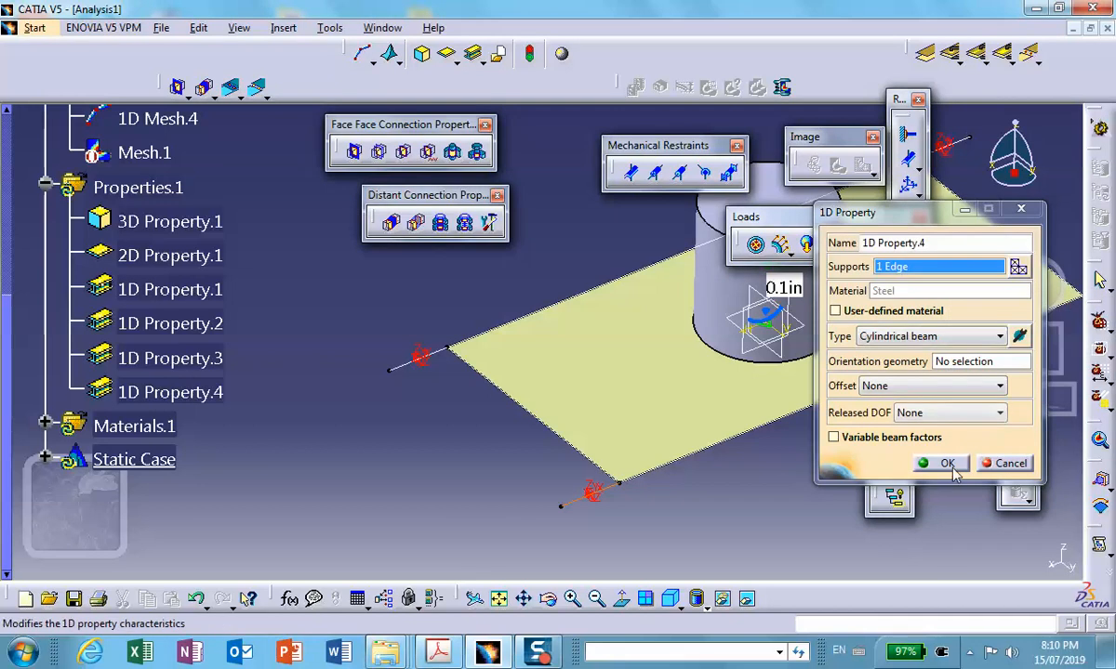
click(941, 463)
Save the new analysis as Analysis1.CATAnalysis in the Accelerating_Assembly_Single_Part_no_symmetry_used folder using Save Management.
middle_drag(543, 351, 469, 449)
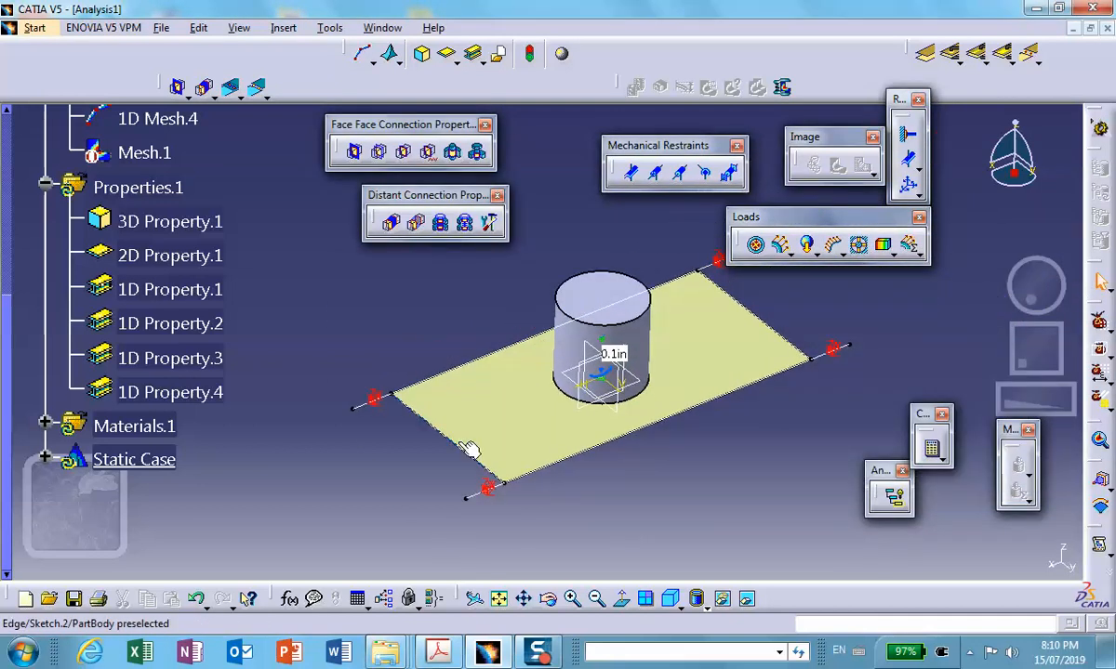
click(161, 29)
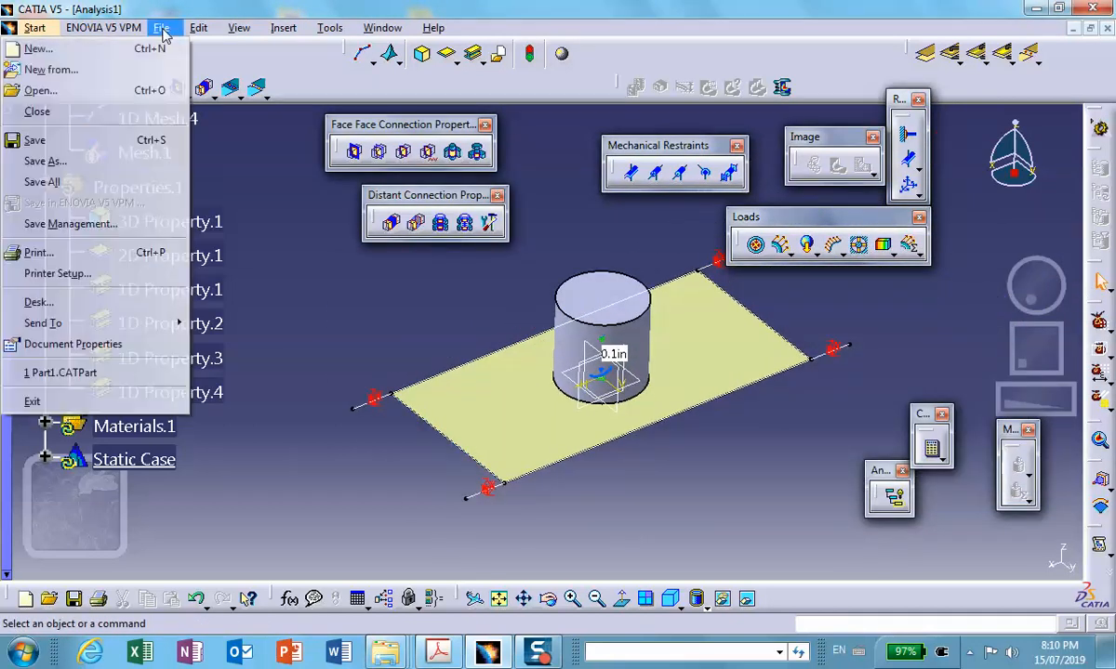
click(78, 226)
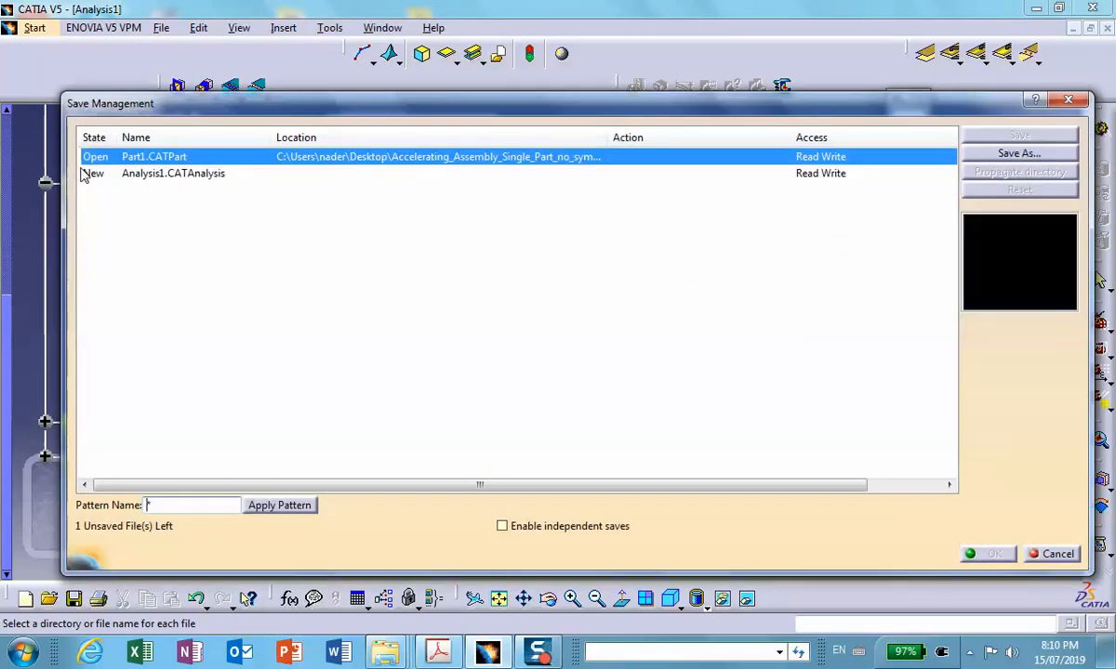
click(118, 173)
click(1013, 154)
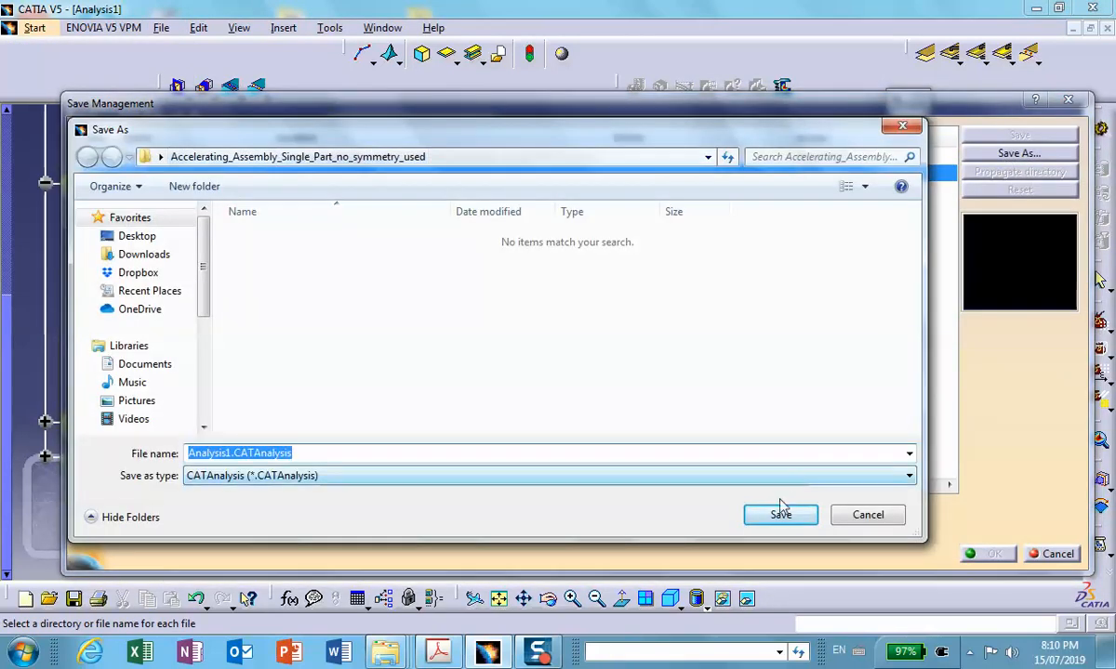
click(775, 516)
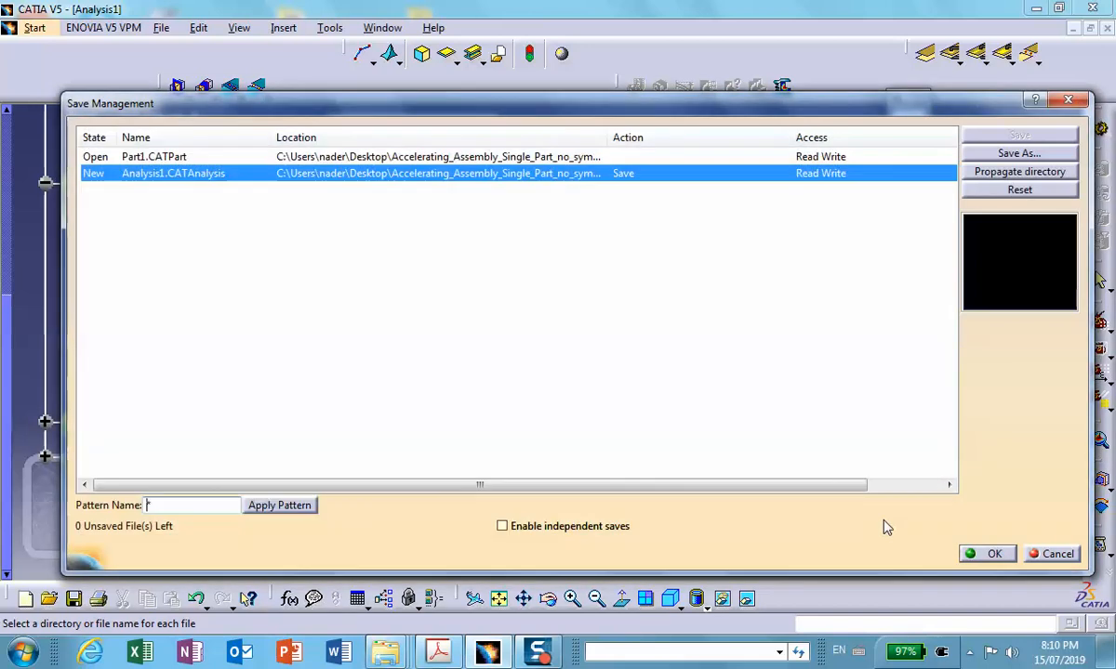
click(990, 555)
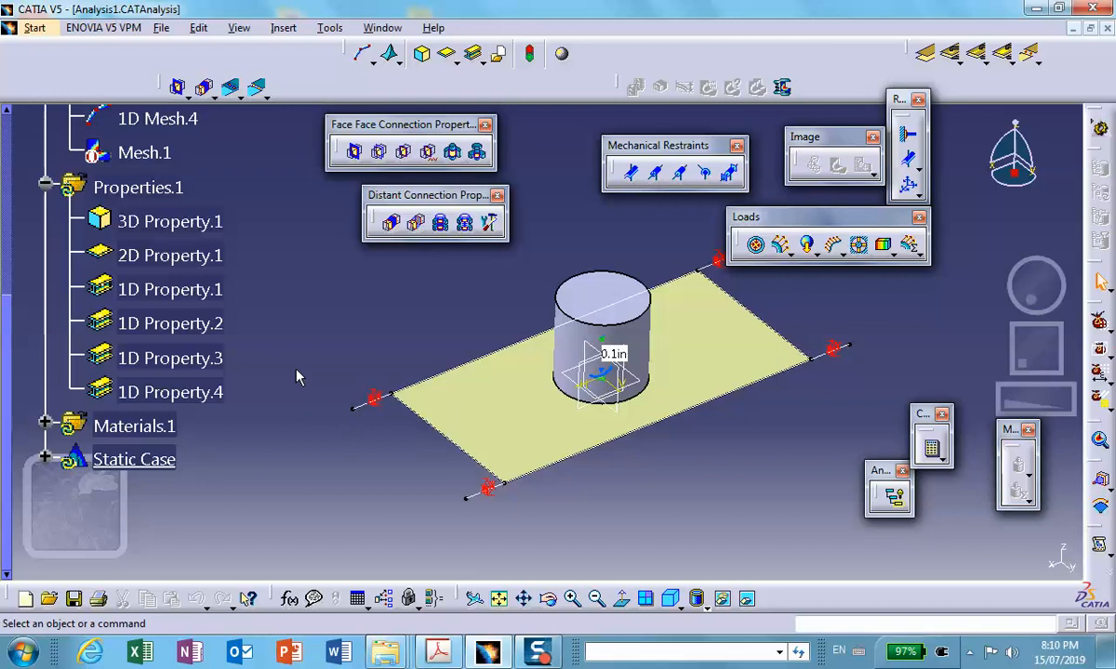
Clamp the outer end vertices of all four corner beams with a single clamp restraint.
middle_drag(856, 306, 830, 337)
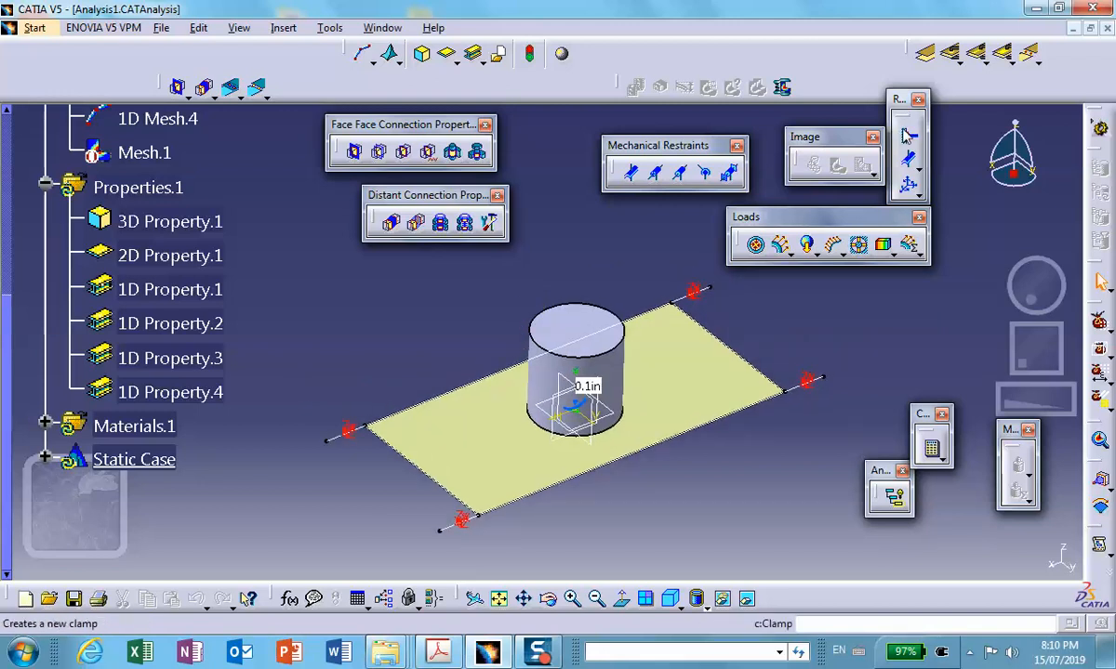
click(906, 135)
click(711, 288)
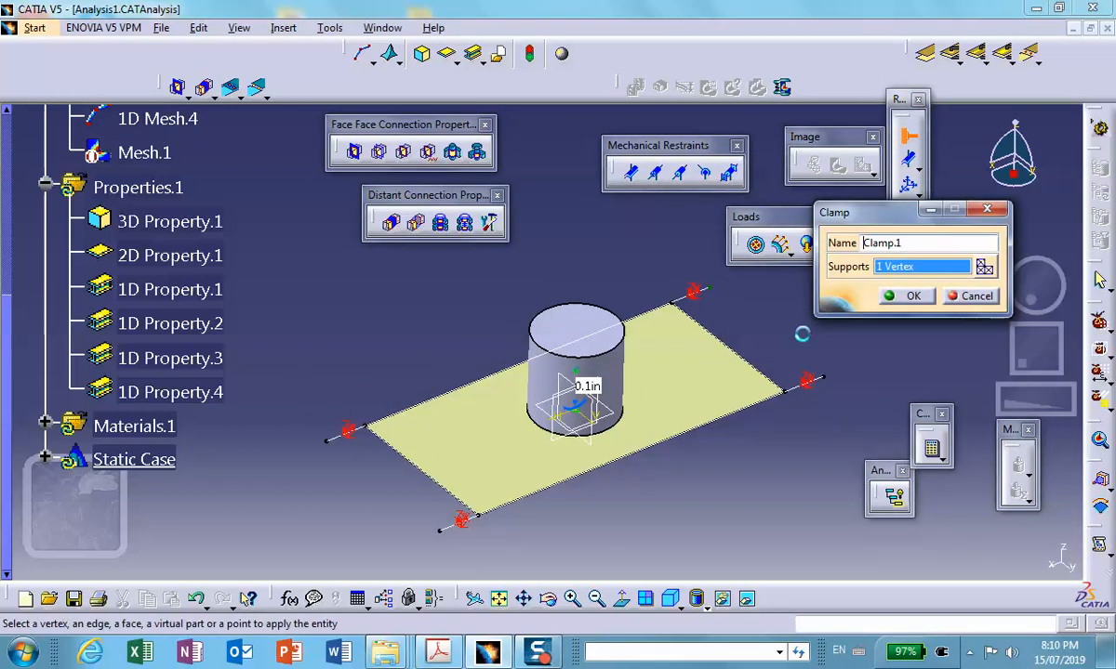
click(825, 379)
click(439, 532)
click(327, 441)
click(907, 296)
Inspect the clamp at a beam's outer end, then hide Sketch.2, which overlaps the plate.
middle_drag(693, 399, 571, 397)
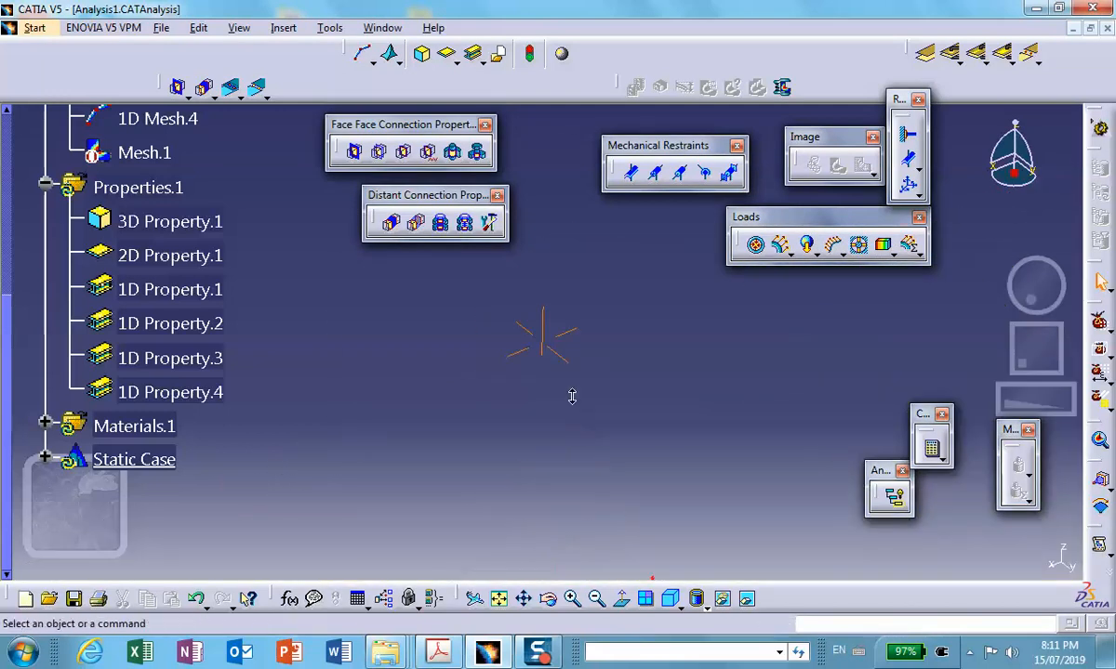
middle_drag(521, 477, 531, 224)
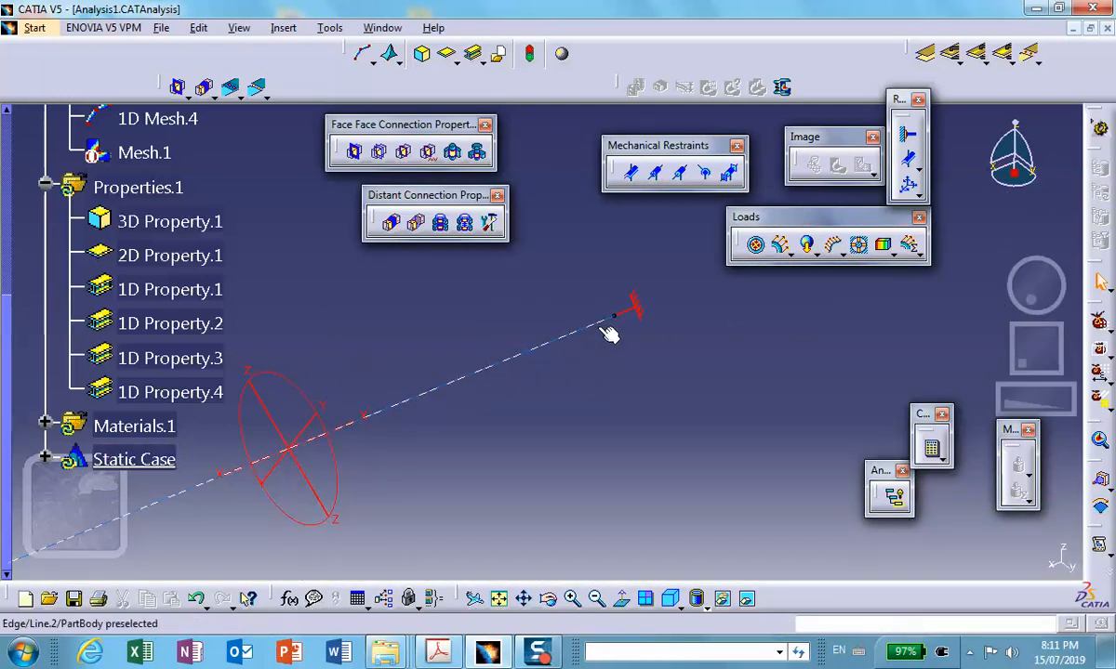
middle_drag(574, 309, 625, 528)
middle_drag(550, 520, 735, 437)
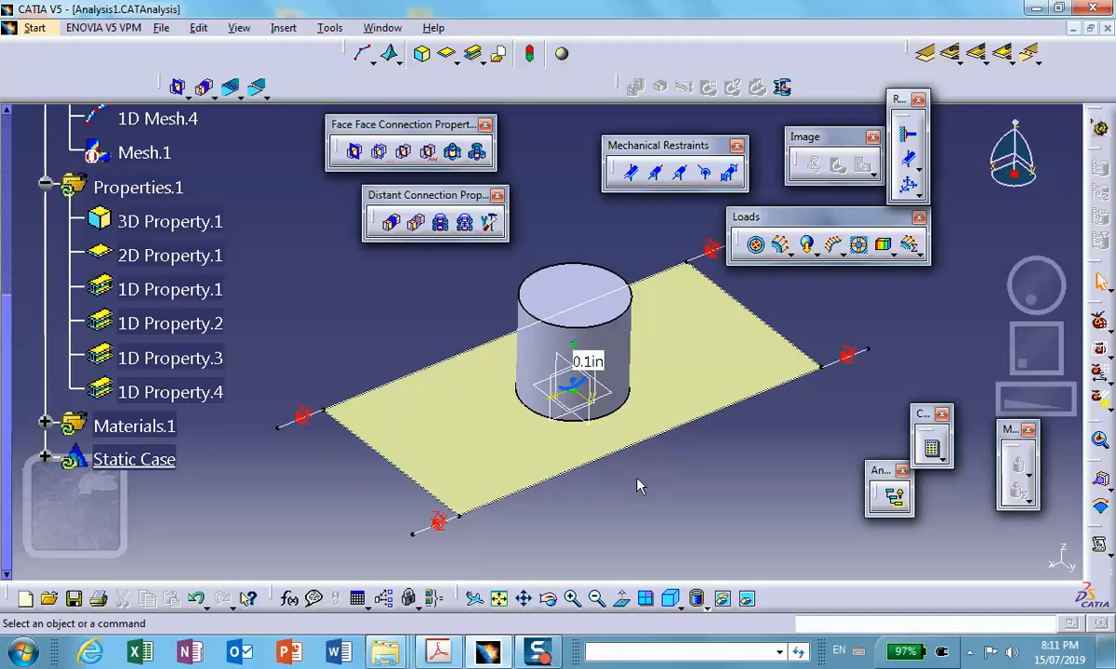
right_click(328, 398)
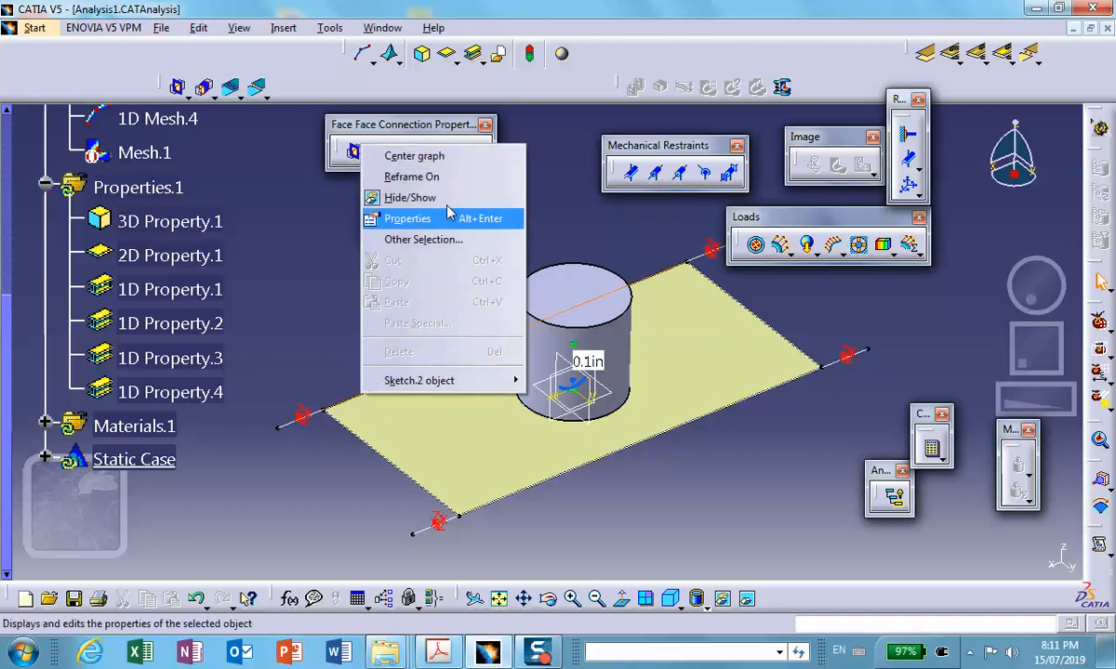
click(437, 188)
middle_drag(341, 310, 409, 181)
middle_drag(392, 351, 603, 310)
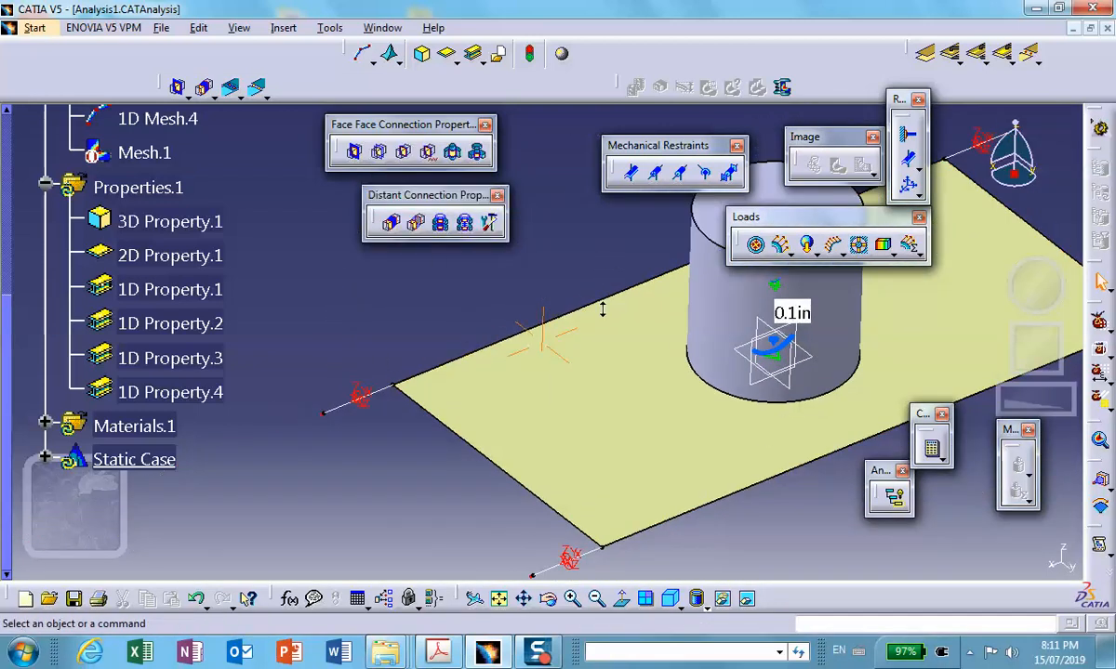
Start a general analysis connection, hide the plate surface, and pick the left corner beam's inner end vertex as first component.
click(927, 56)
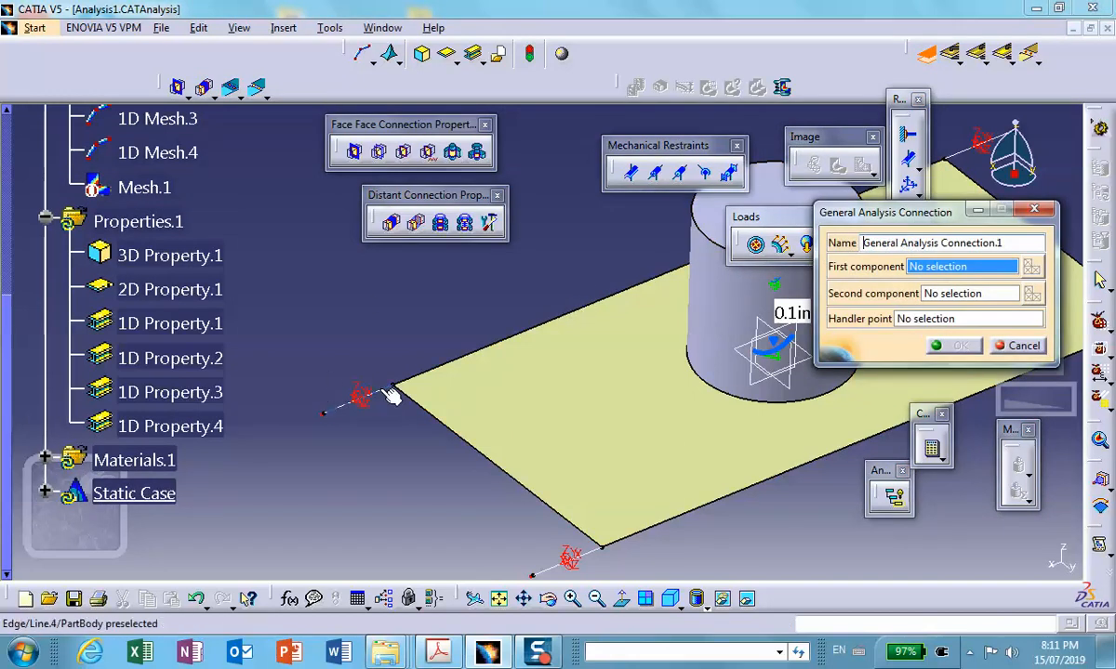
right_click(493, 404)
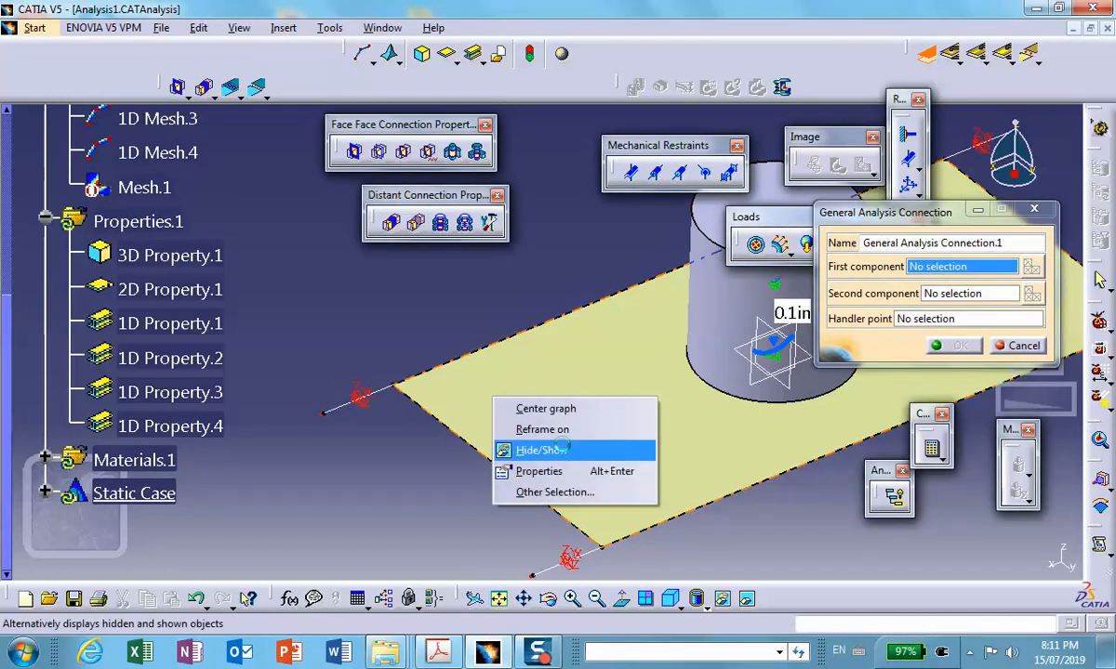
click(564, 451)
click(392, 385)
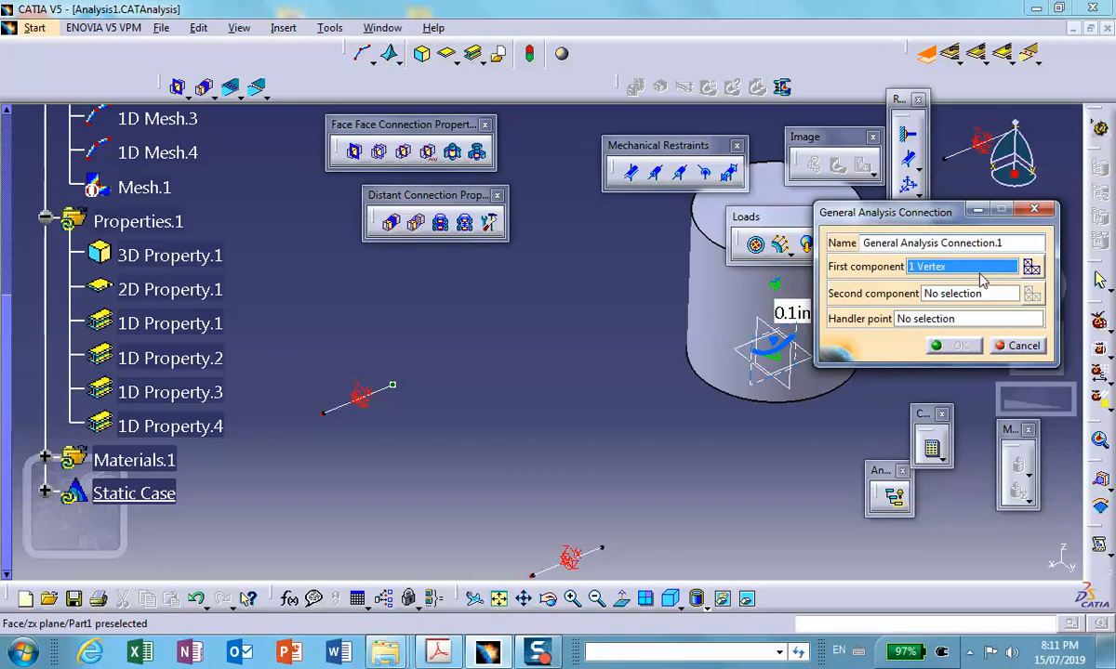
Make the second component active for selection and bring the hidden Fill.1 plate surface back into the visible space.
click(954, 293)
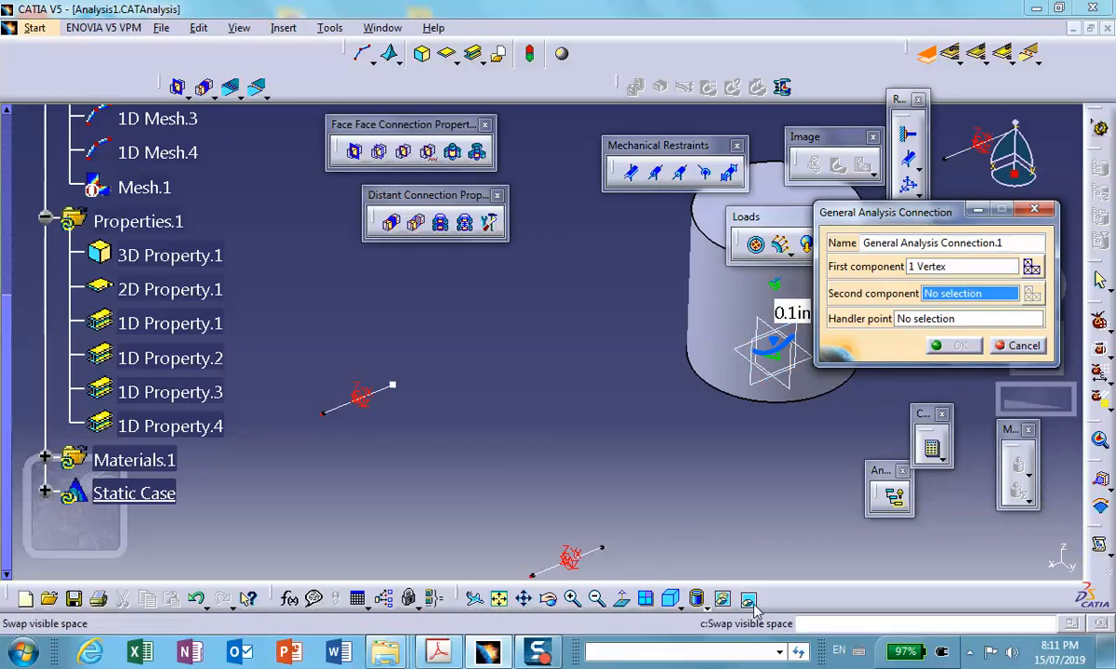
click(697, 597)
right_click(564, 383)
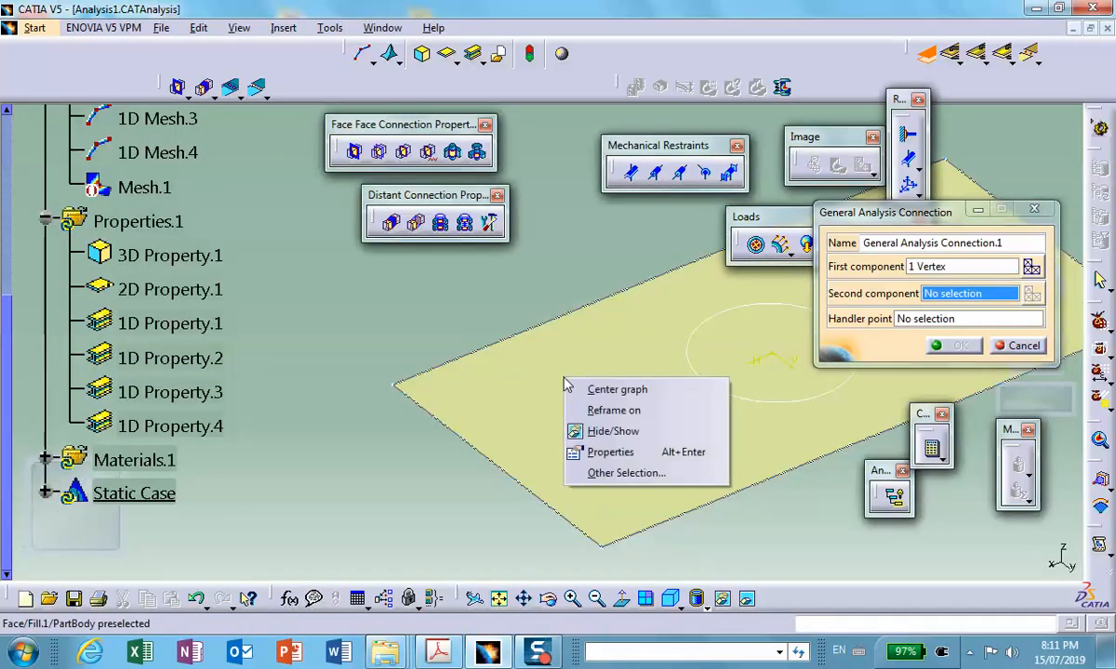
click(595, 430)
click(746, 601)
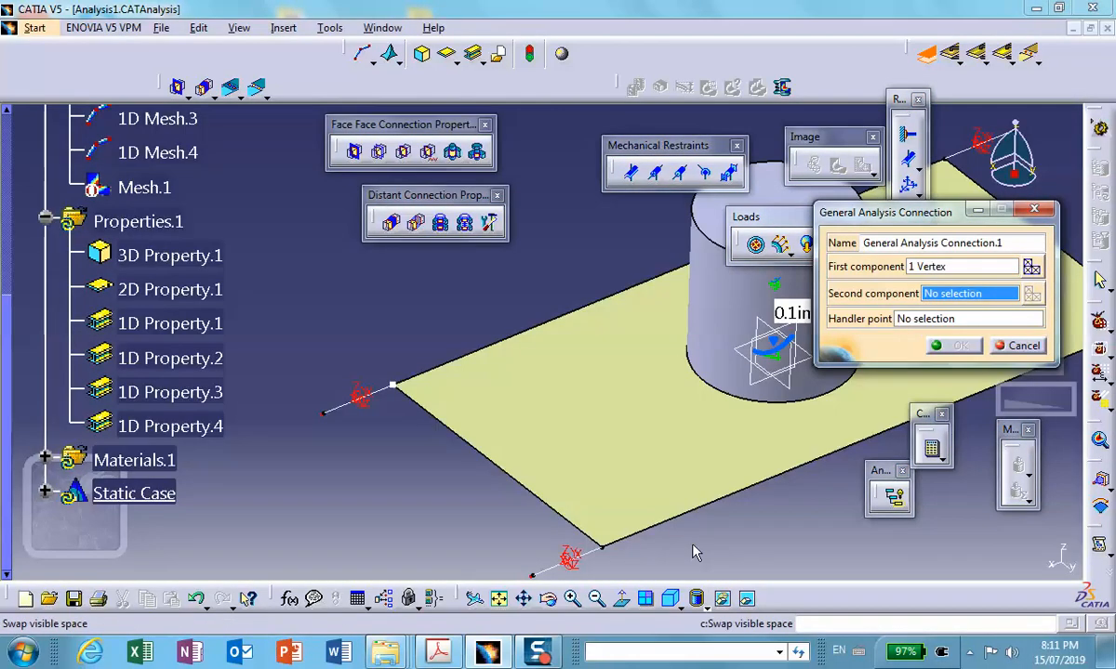
Hide the left corner's beam line, pick the plate's corner vertex as second component, and confirm General Analysis Connection.1.
right_click(380, 396)
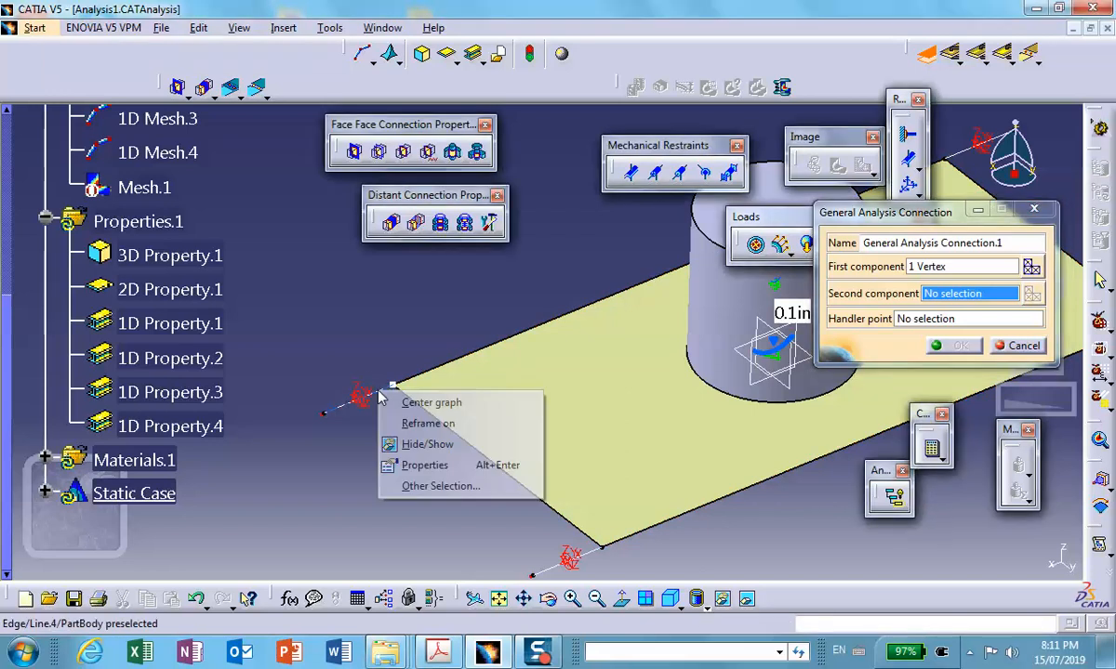
click(427, 446)
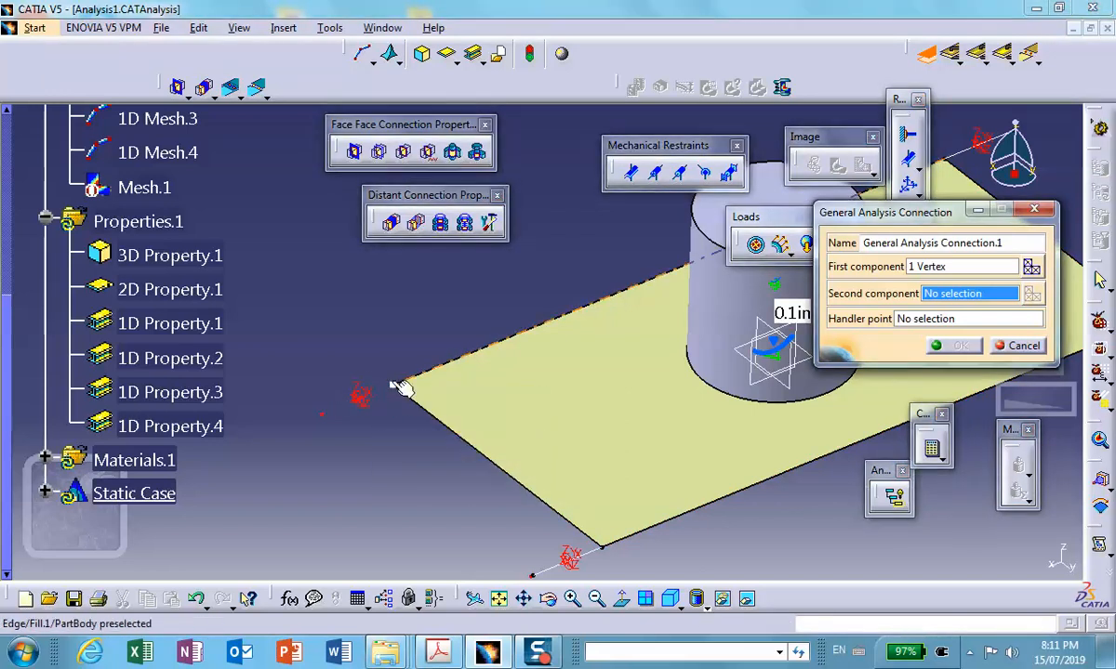
right_click(398, 390)
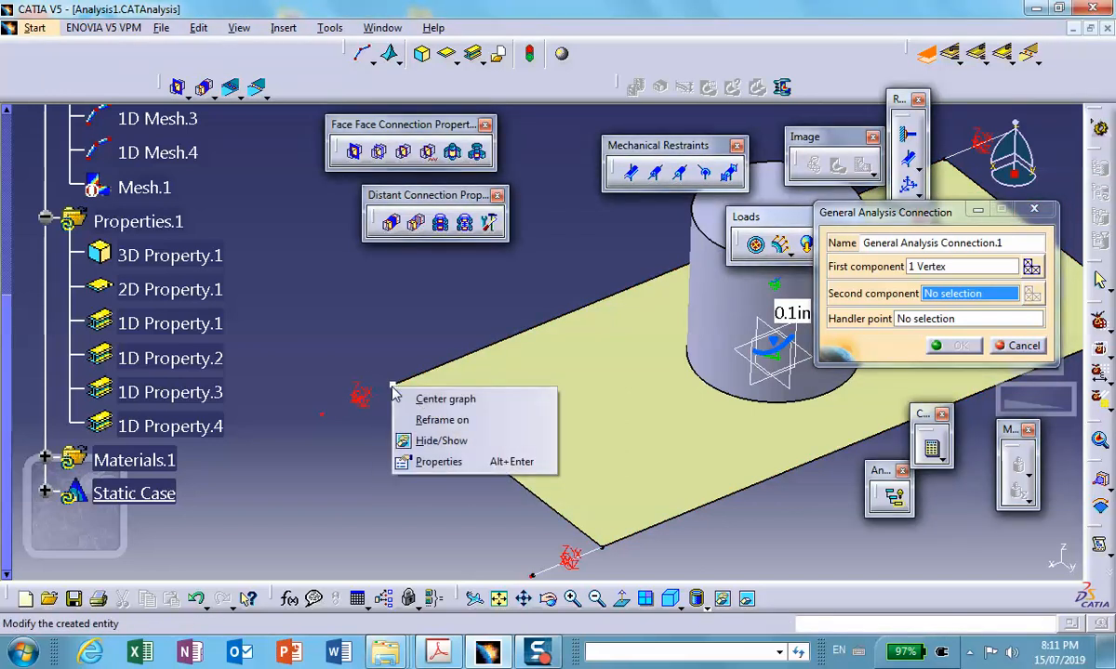
click(423, 439)
click(402, 385)
click(962, 345)
Start a second general analysis connection, hide the plate surface, and pick the front corner beam's inner end vertex as first component.
middle_drag(638, 401, 556, 442)
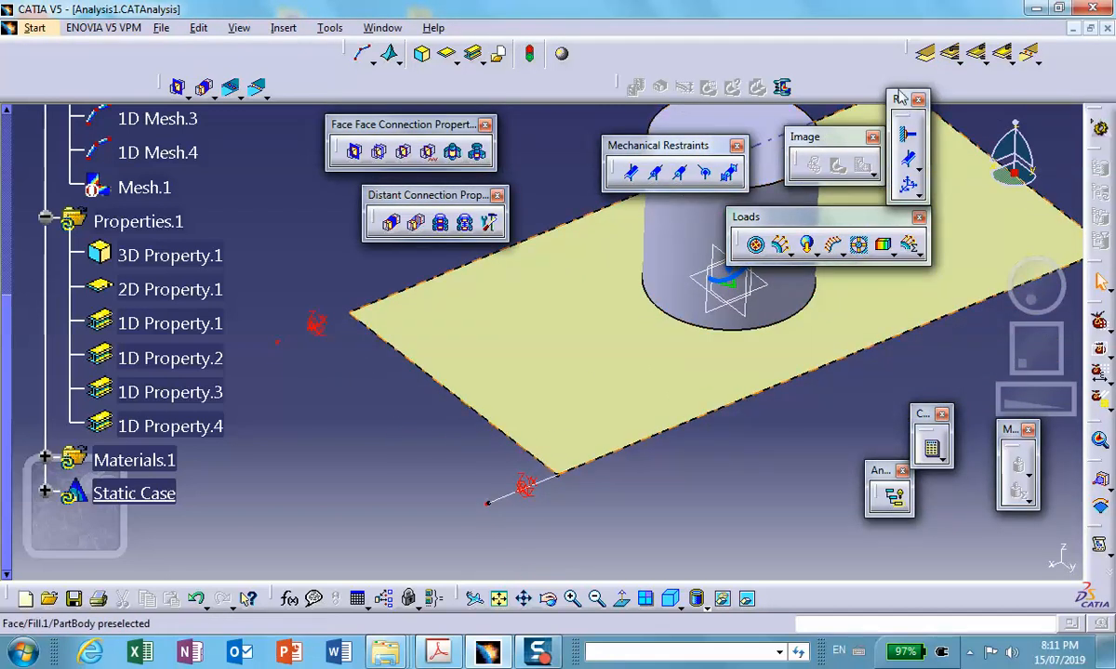
click(926, 53)
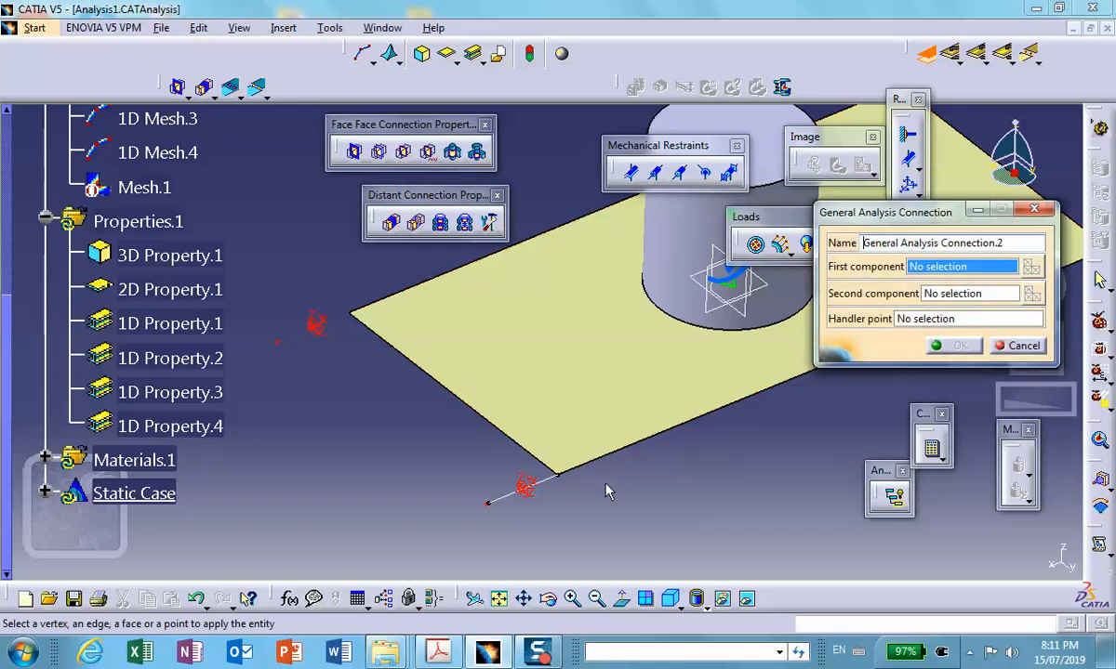
right_click(570, 425)
click(610, 469)
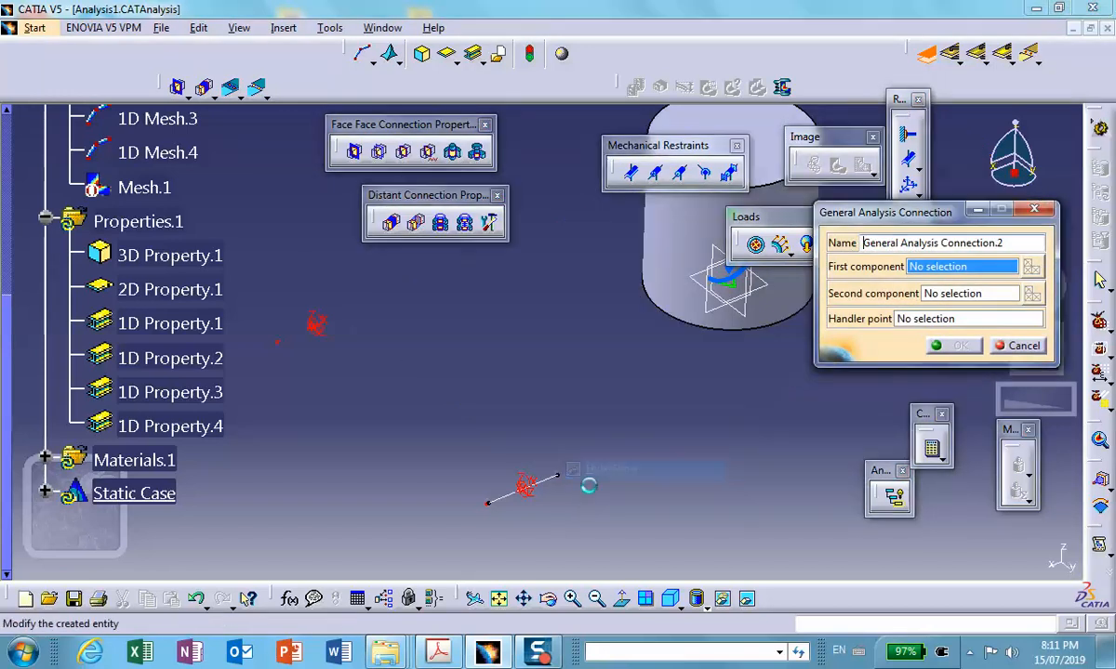
click(522, 485)
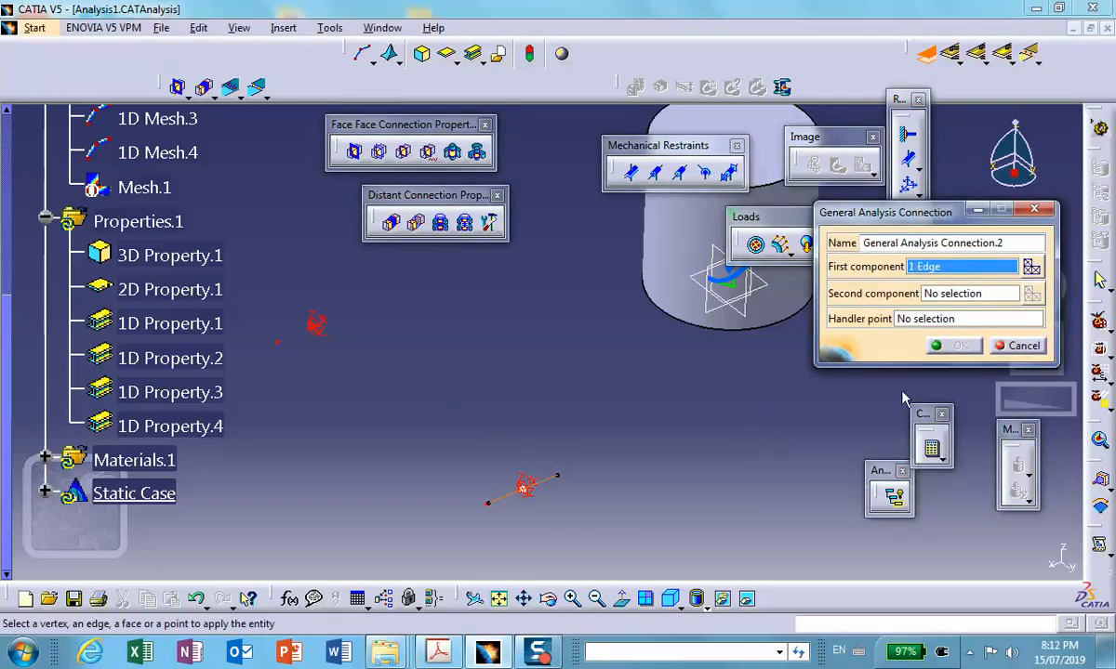
click(520, 493)
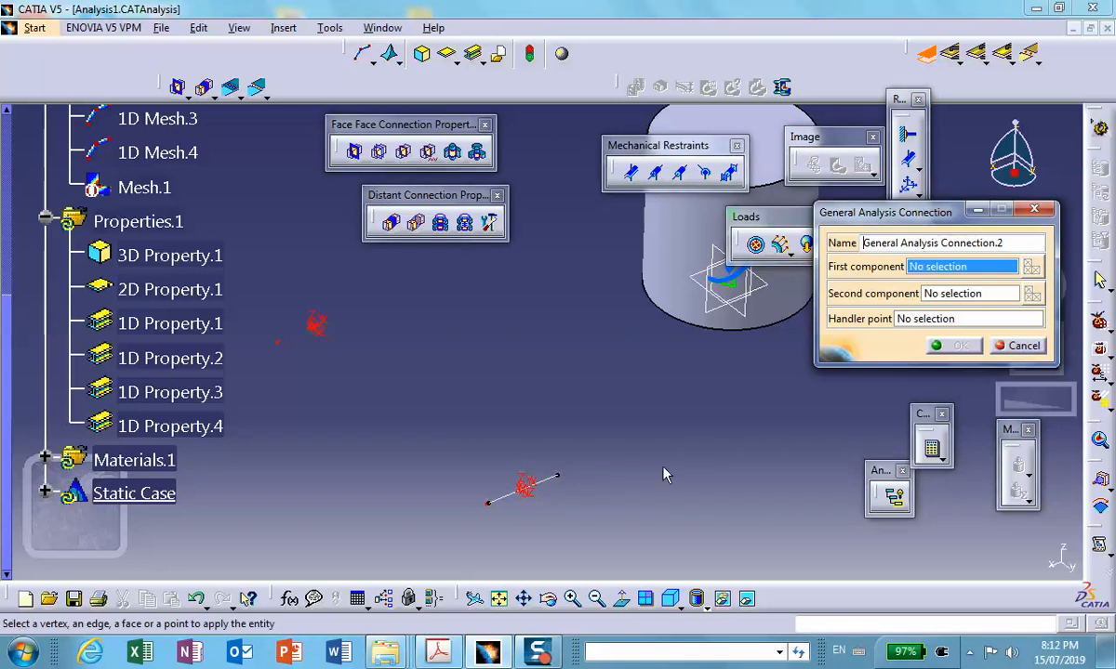
click(560, 478)
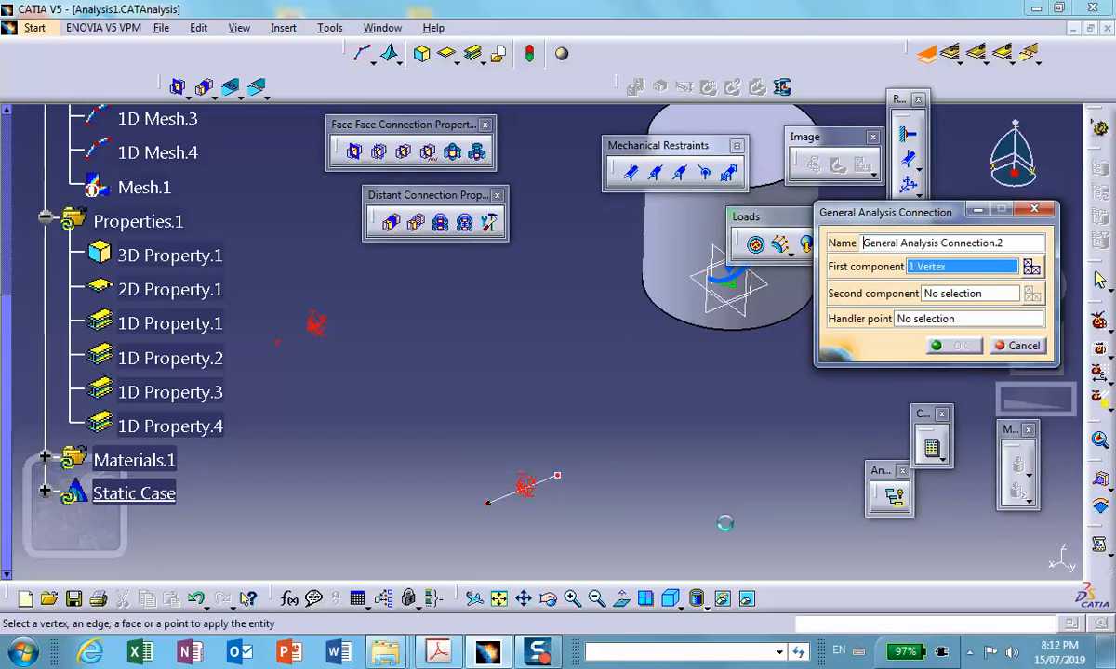
Activate second-component selection for the second connection and return the hidden Fill.1 plate surface to the visible space.
click(985, 294)
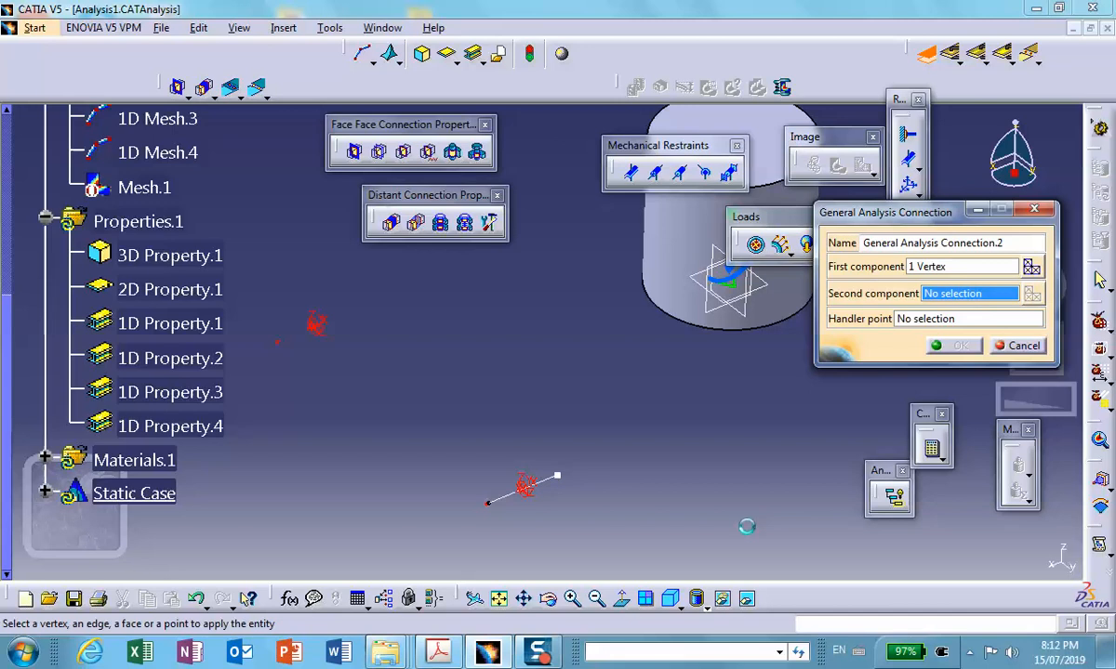
click(696, 599)
right_click(637, 383)
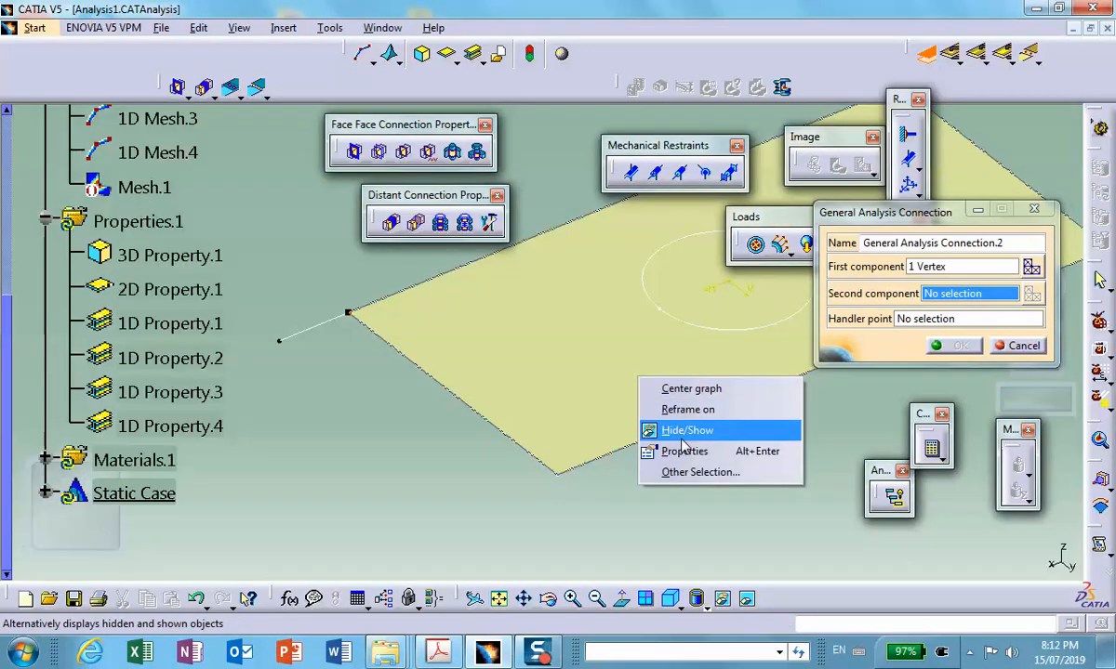
click(662, 430)
click(747, 601)
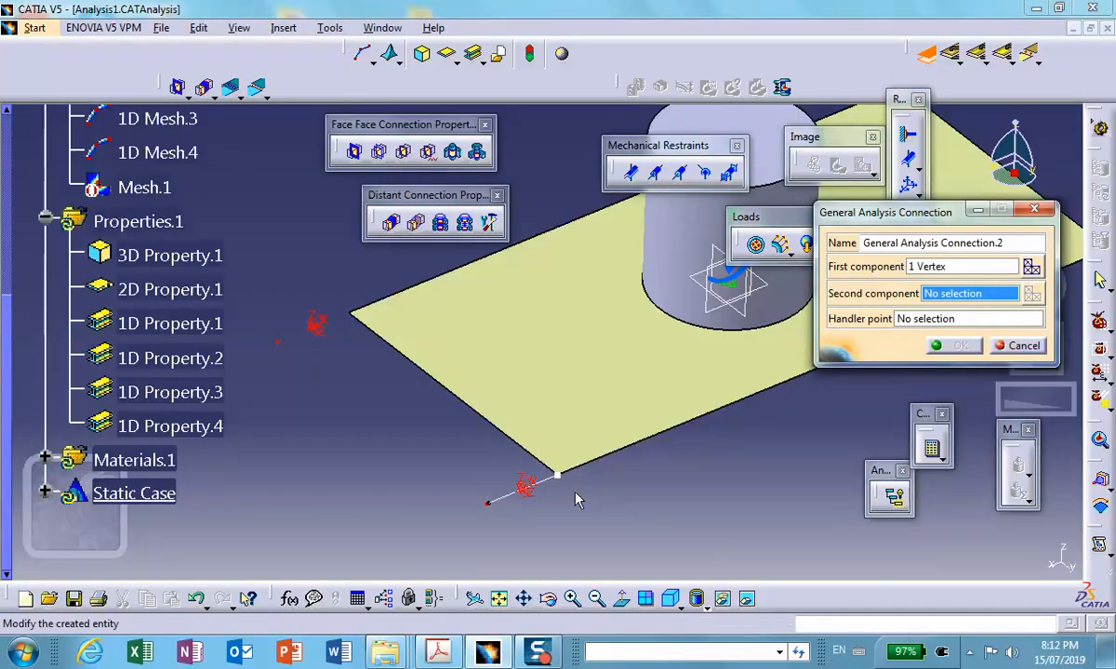
Hide the front corner's beam line and end point, and complete the second connection with the plate's front corner vertex as second component.
right_click(546, 480)
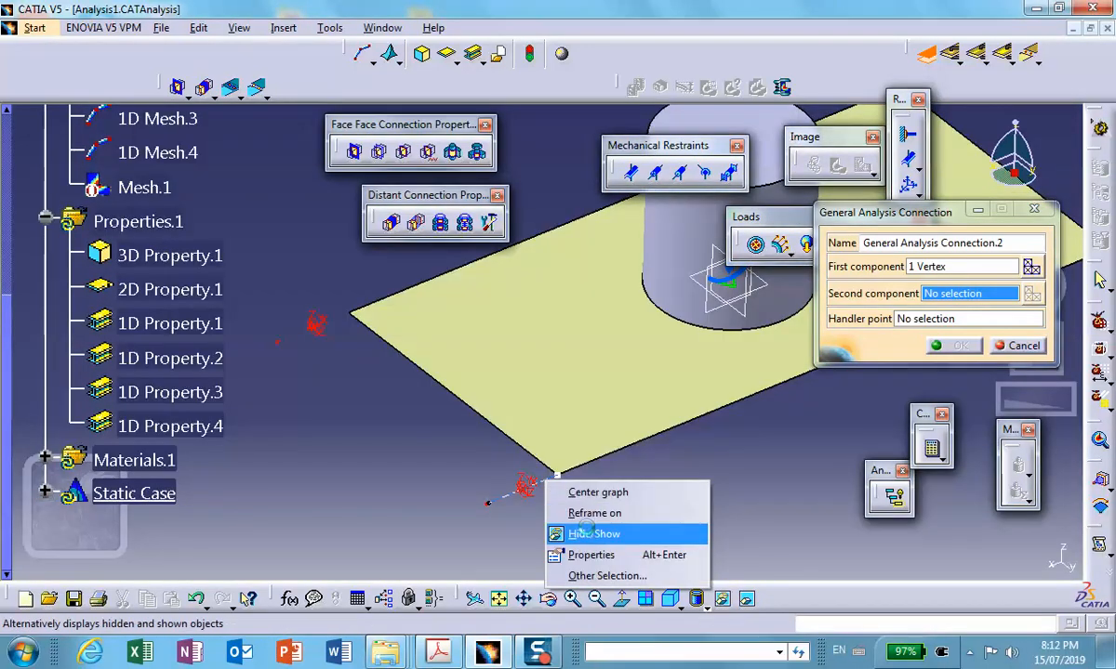
click(587, 535)
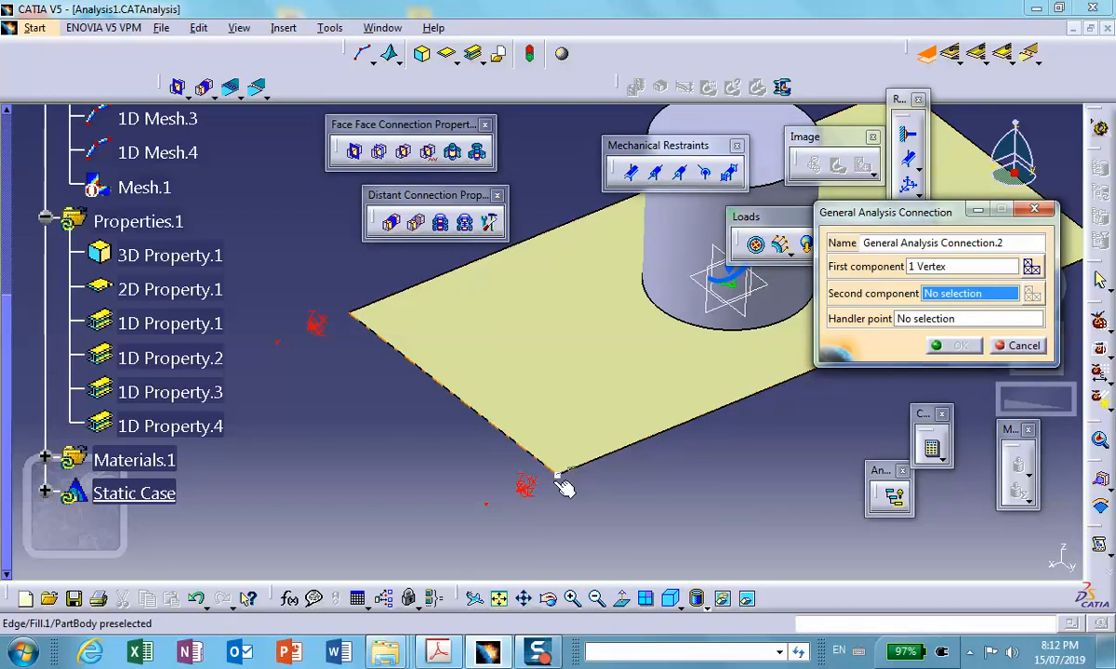
right_click(556, 475)
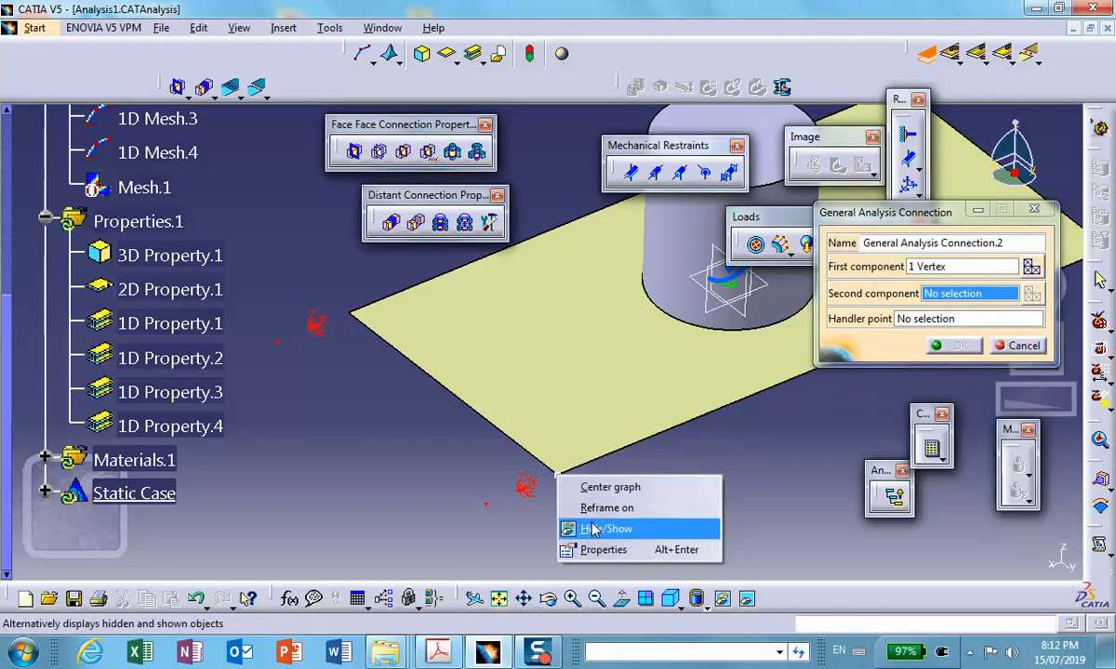
click(592, 528)
click(559, 475)
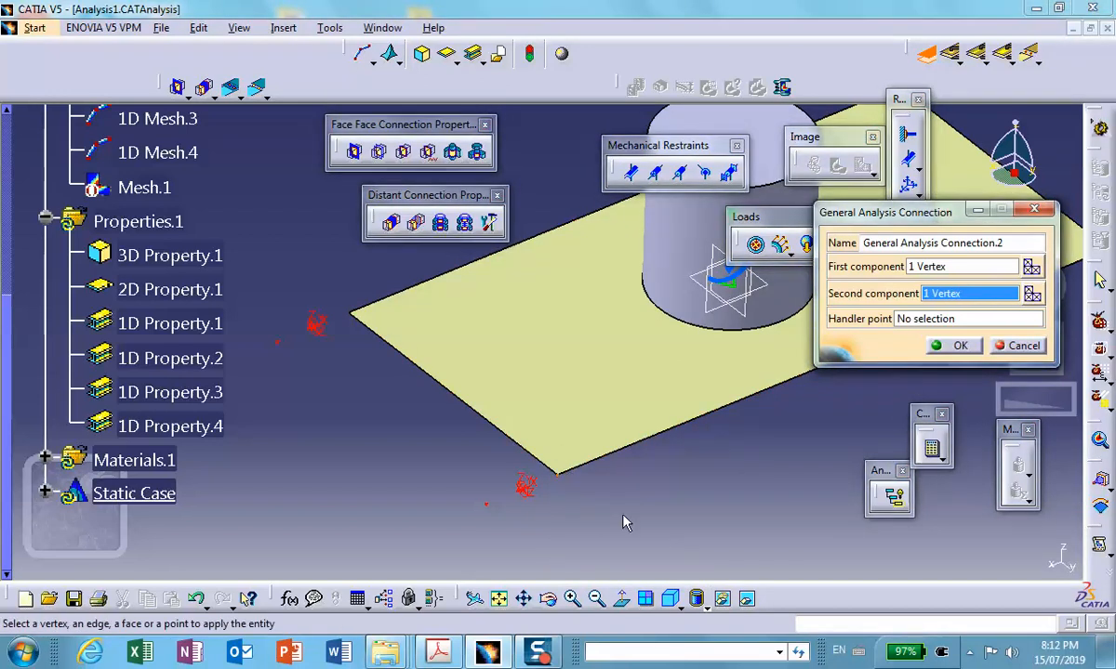
click(955, 345)
Start a third general analysis connection with the plate surface hidden, using the back corner beam's inner end vertex as first component.
middle_drag(724, 418, 648, 343)
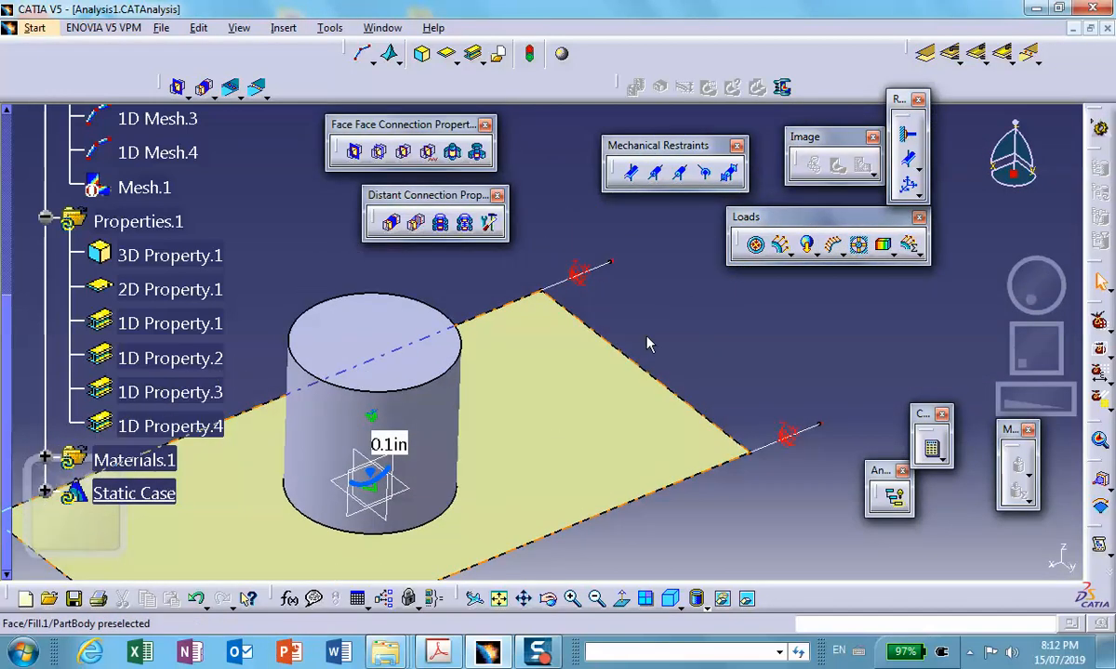
click(925, 53)
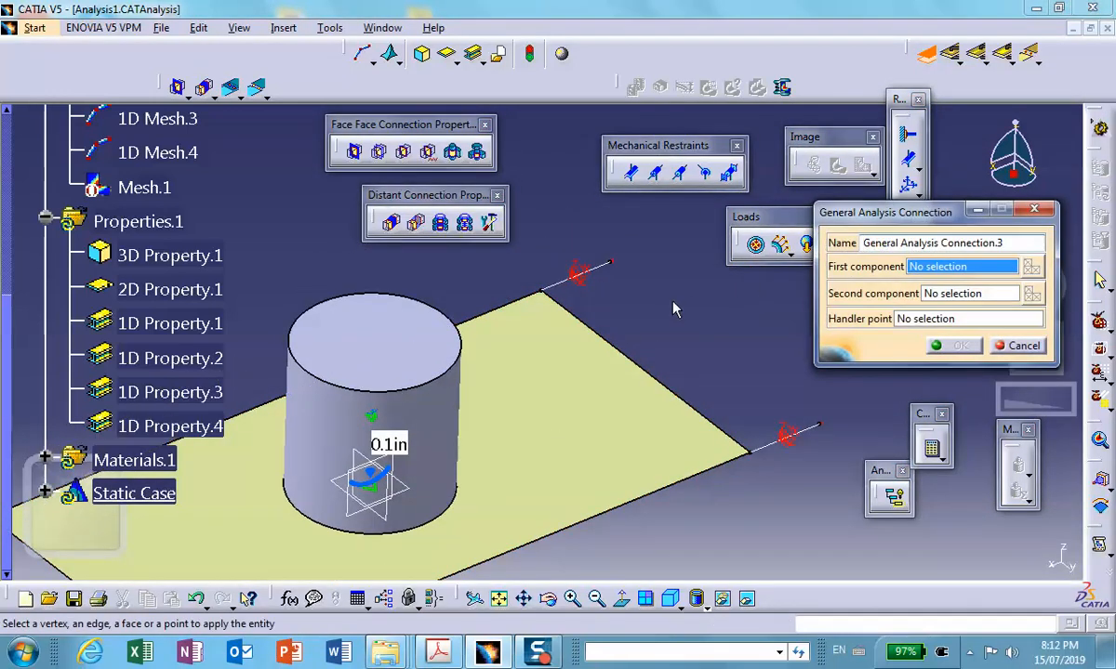
right_click(527, 344)
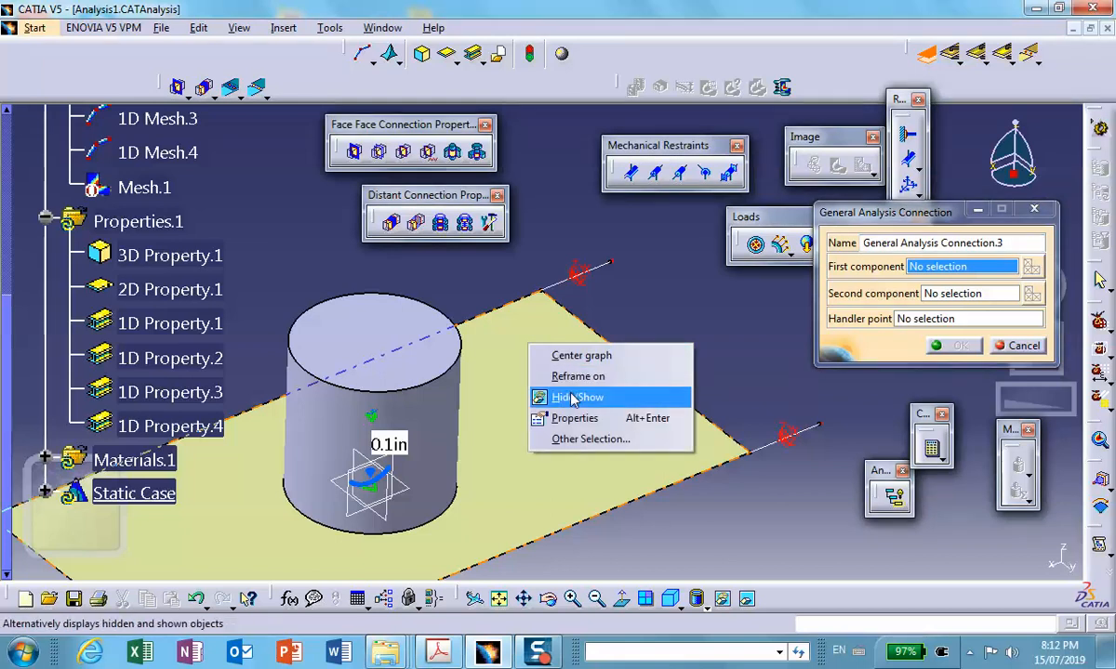
click(574, 398)
click(550, 294)
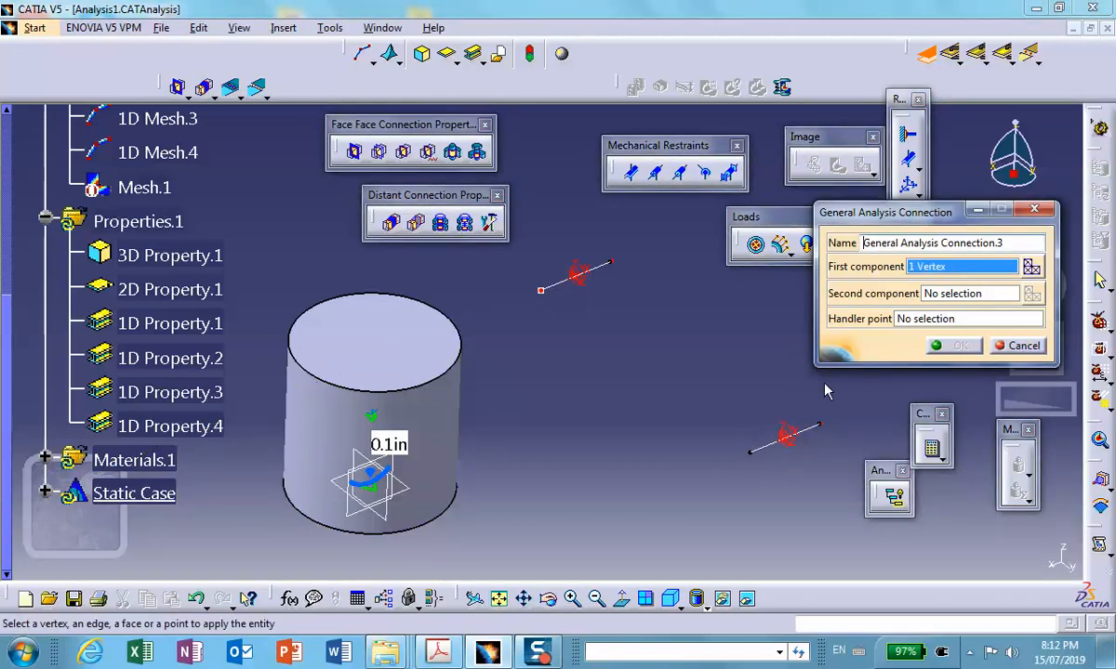
Activate second-component selection for the third connection and return the hidden plate surface to the visible space.
click(957, 293)
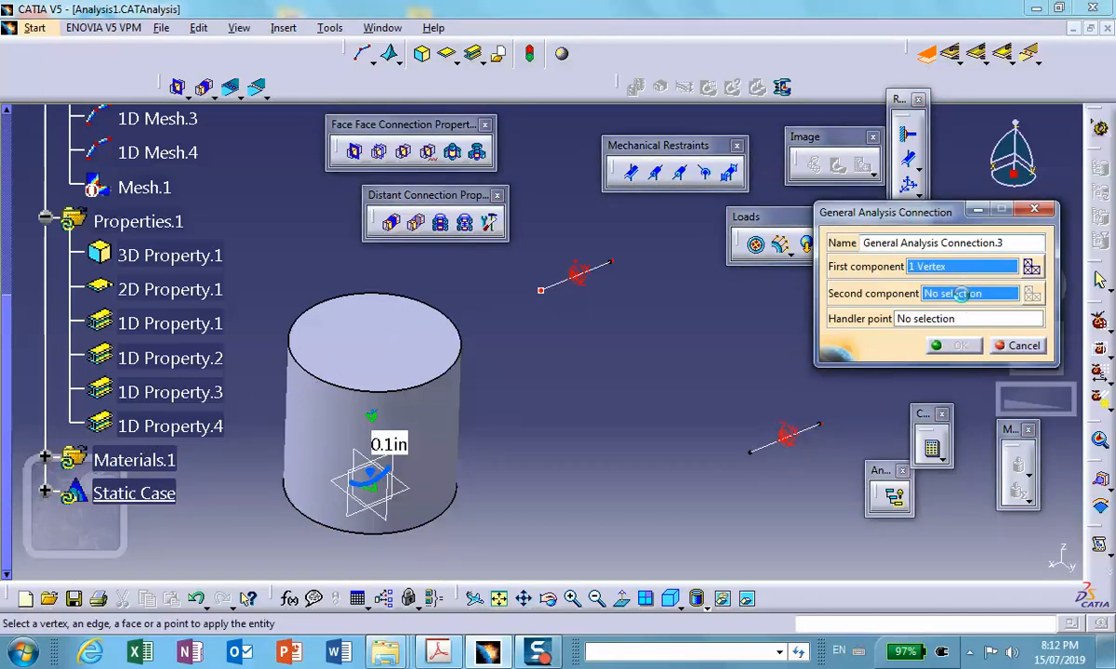
click(695, 599)
right_click(534, 395)
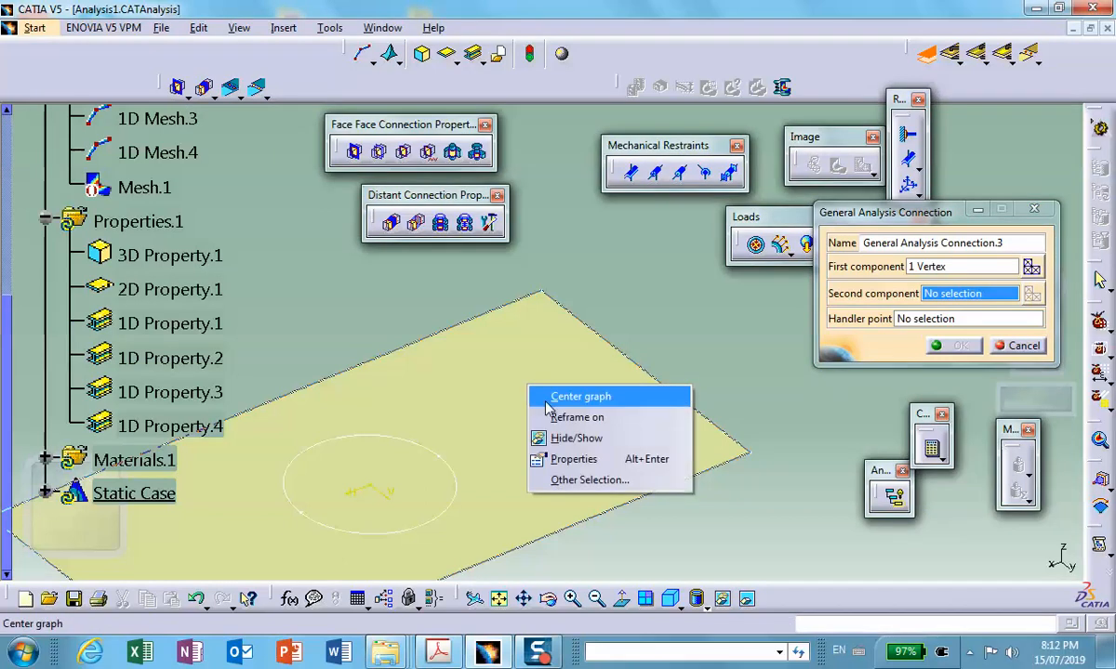
click(572, 411)
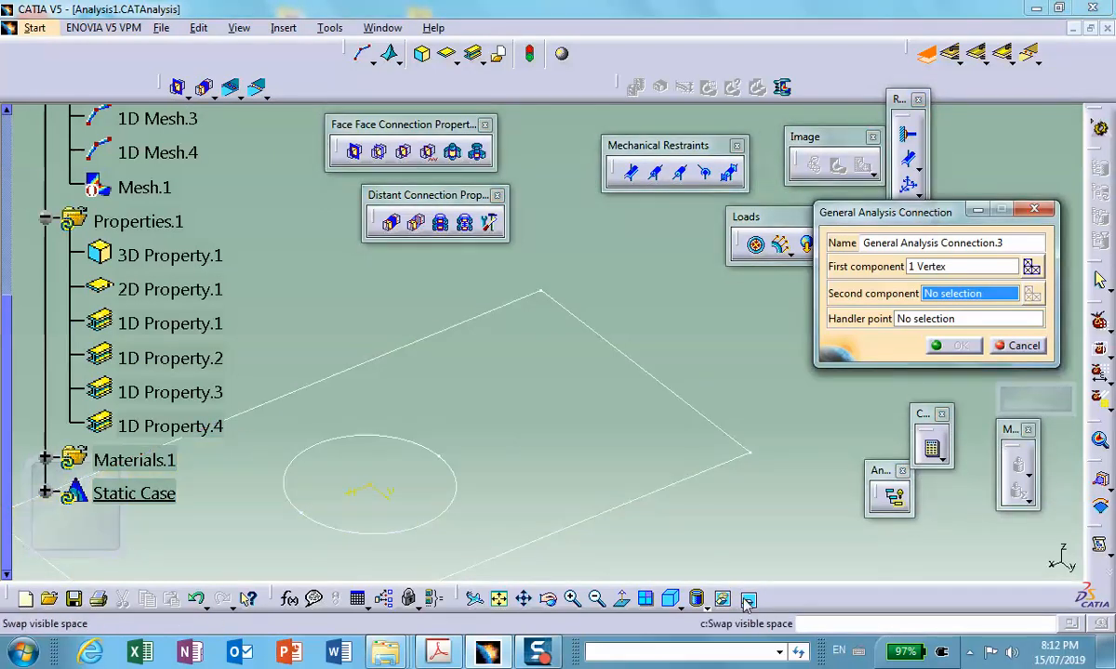
click(724, 599)
Hide the back corner's beam line and end point, and complete the third connection with the plate's back corner vertex as second component.
right_click(575, 287)
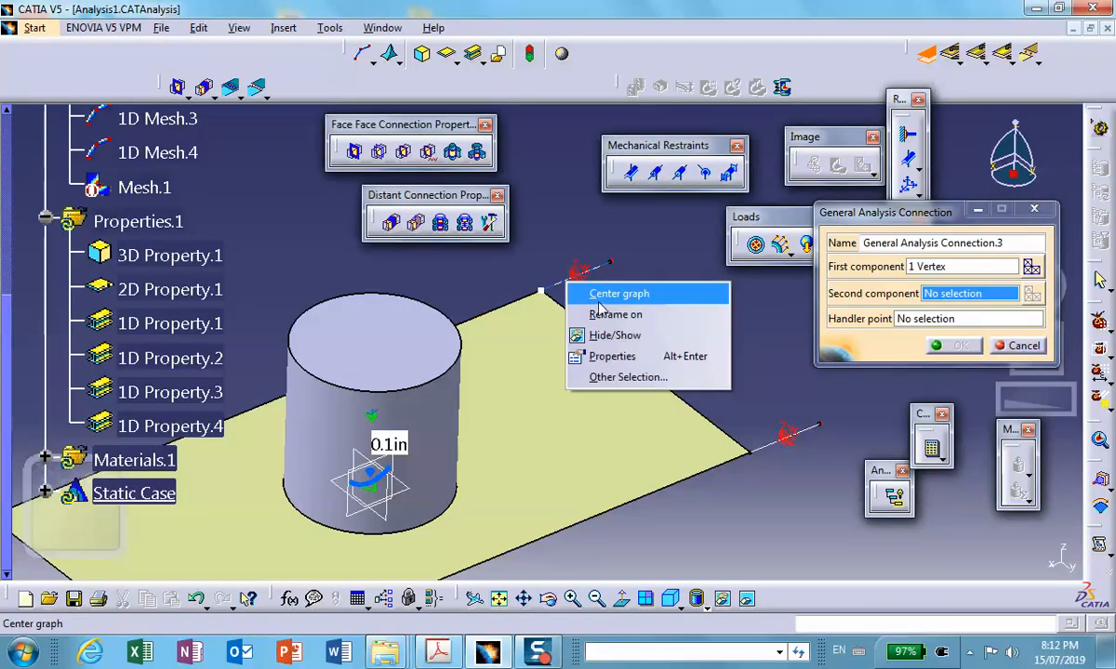
click(618, 331)
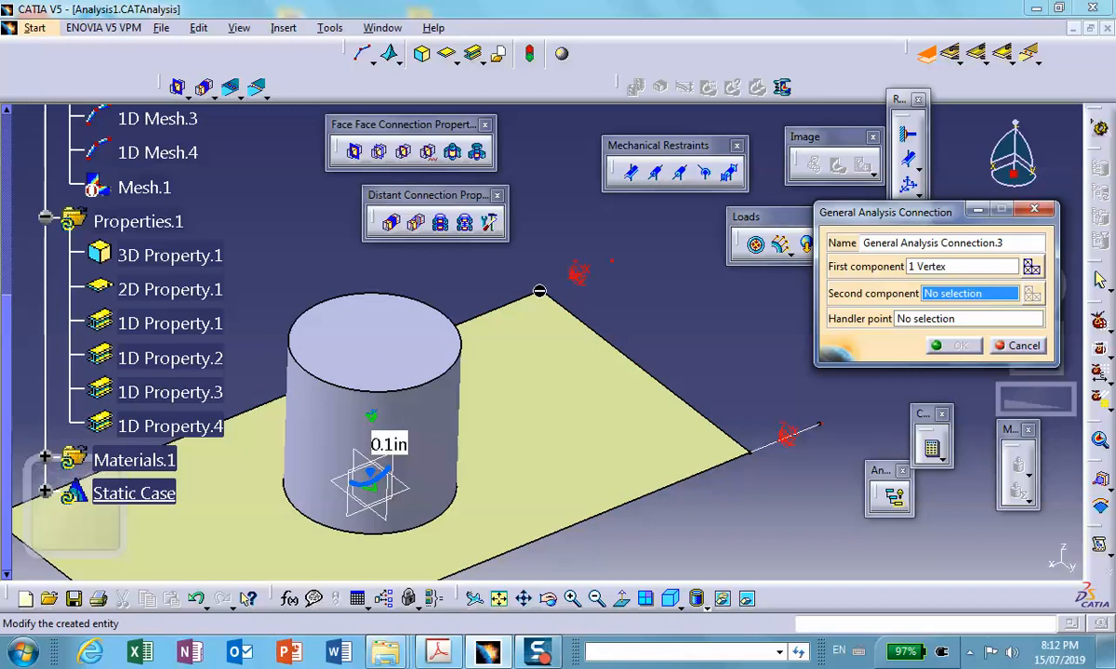
right_click(539, 291)
click(574, 341)
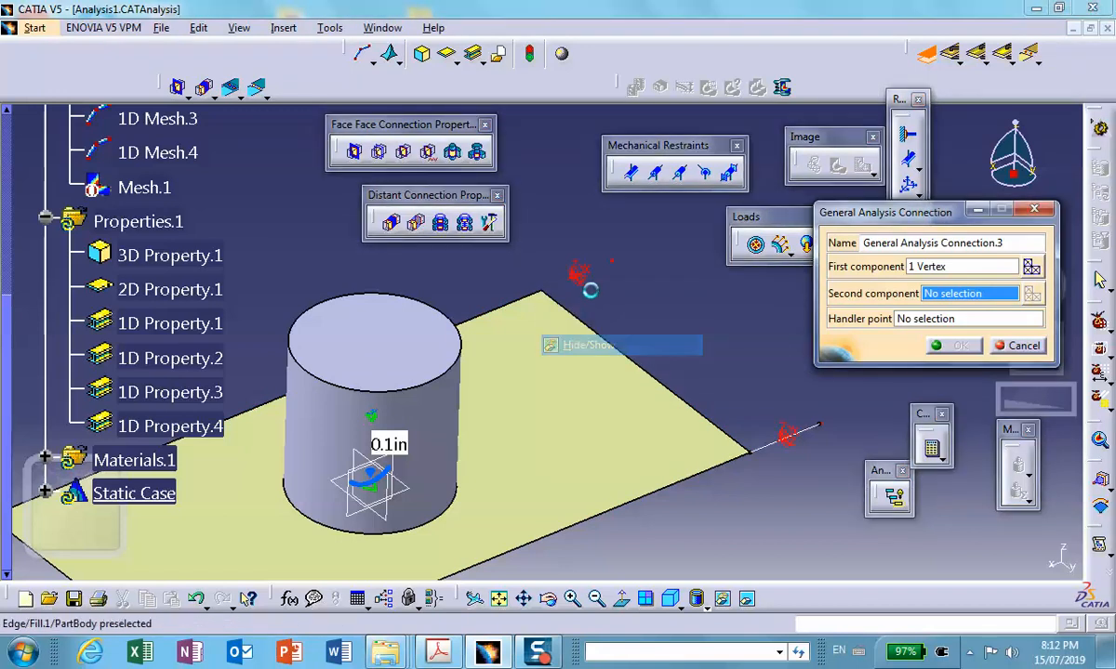
click(549, 295)
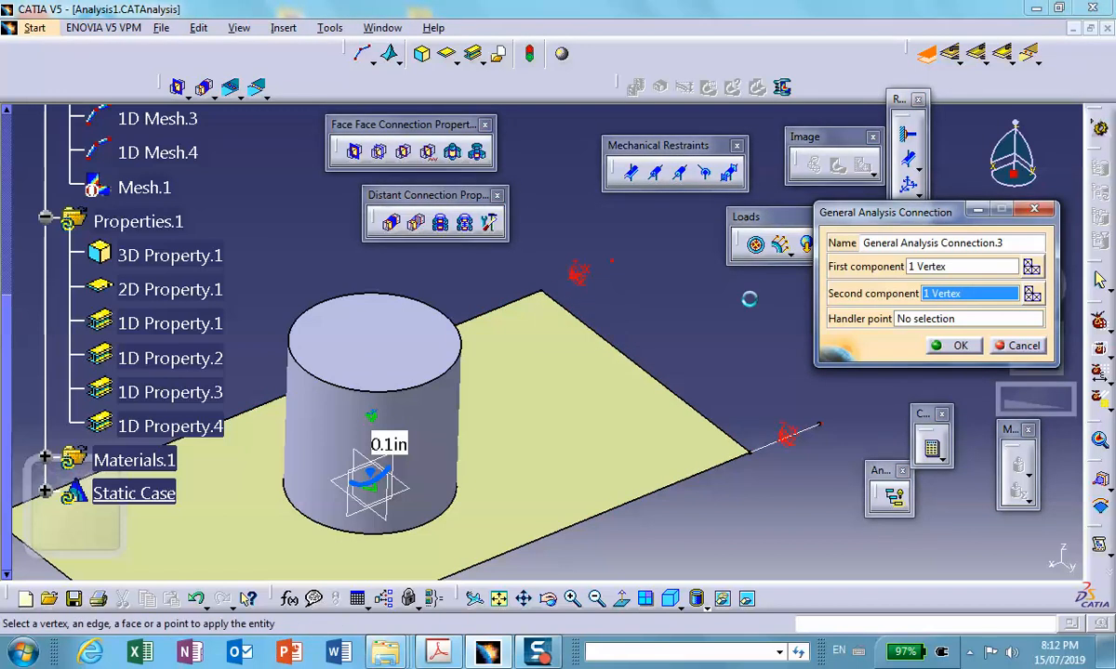
click(958, 346)
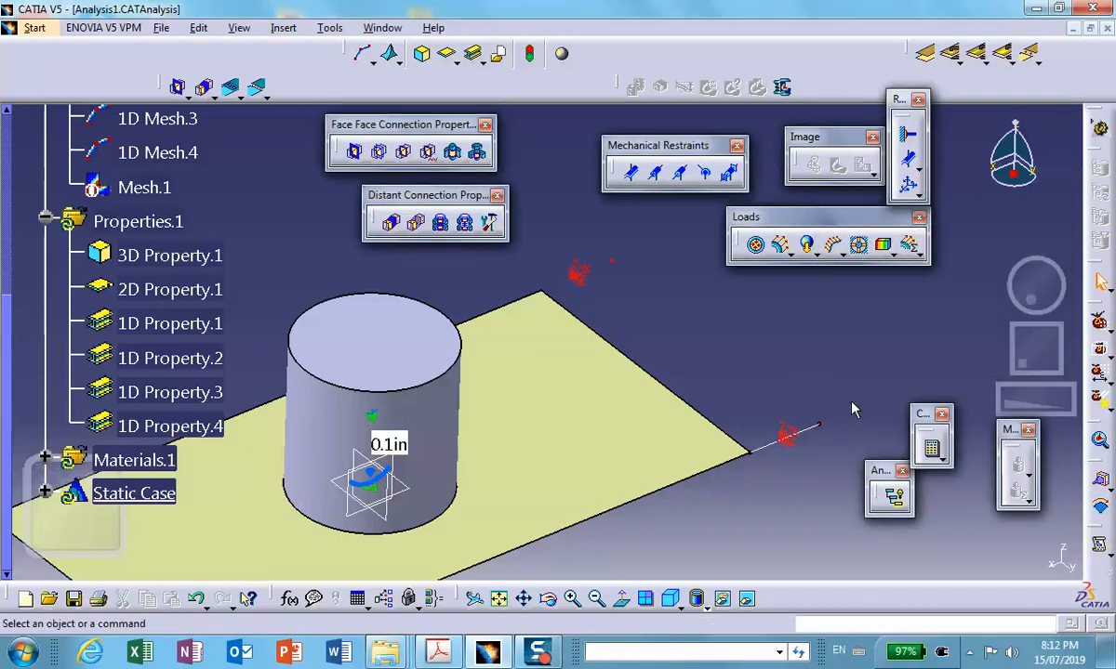
Start a fourth general analysis connection with the plate surface hidden, using the right corner beam's inner end vertex as first component.
click(925, 54)
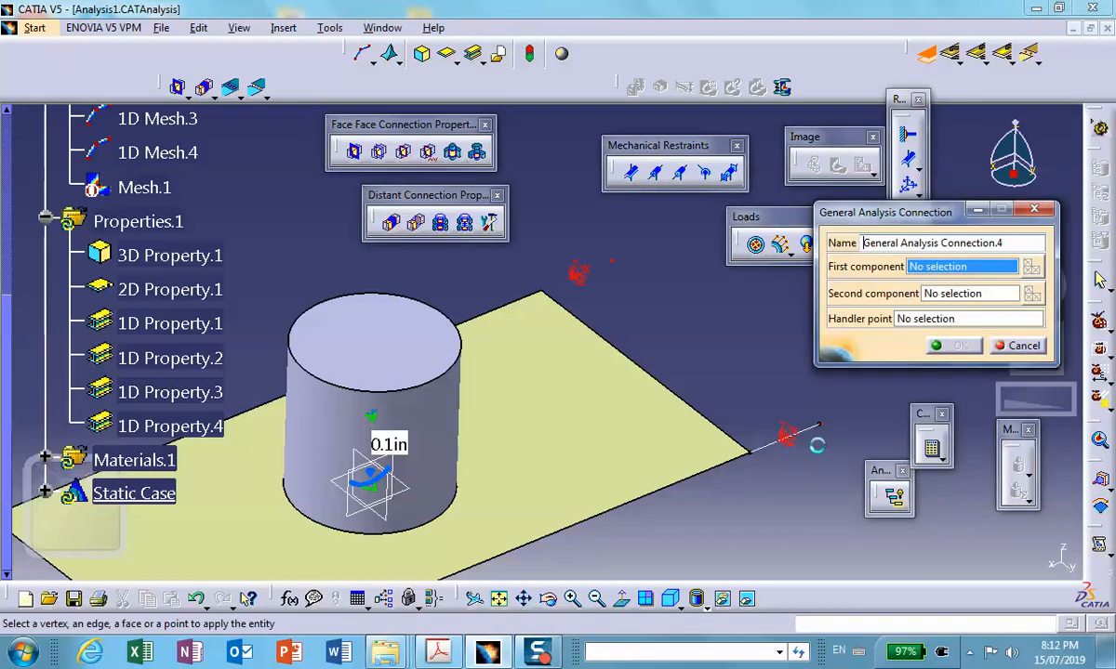
right_click(609, 421)
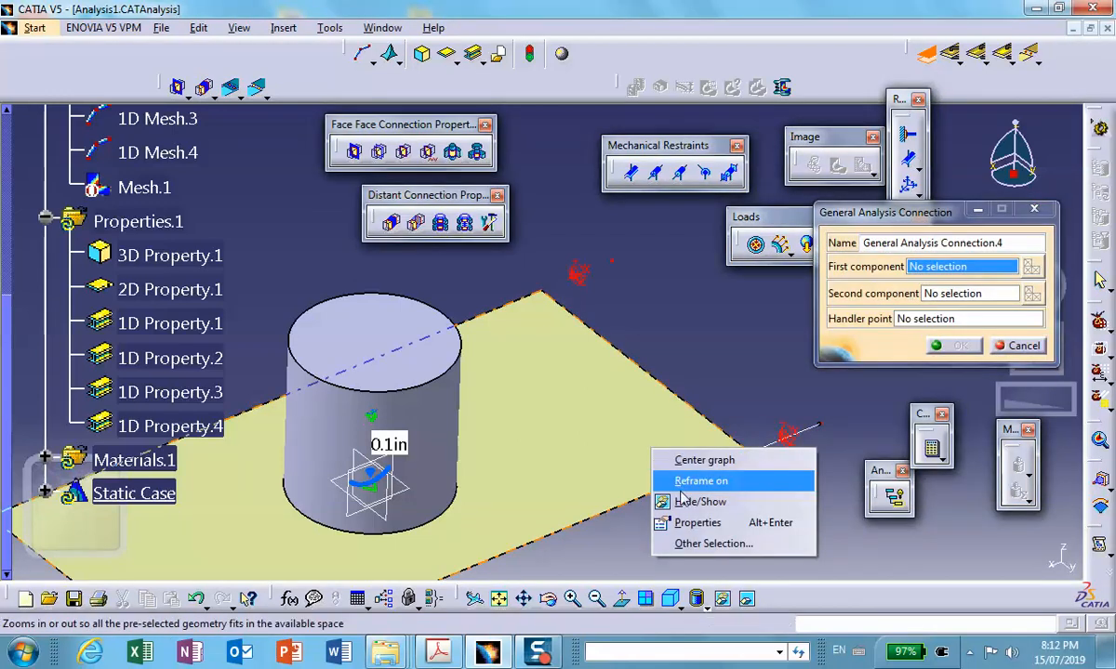
click(651, 479)
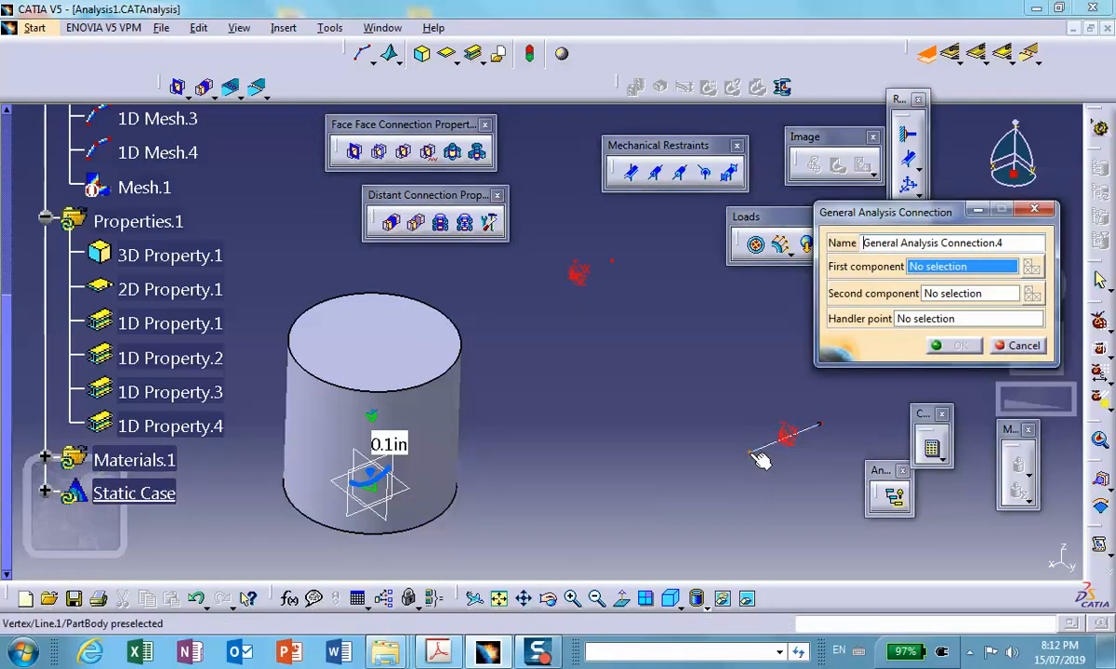
Activate second-component selection for the fourth connection and return the hidden plate surface to the visible space.
click(950, 293)
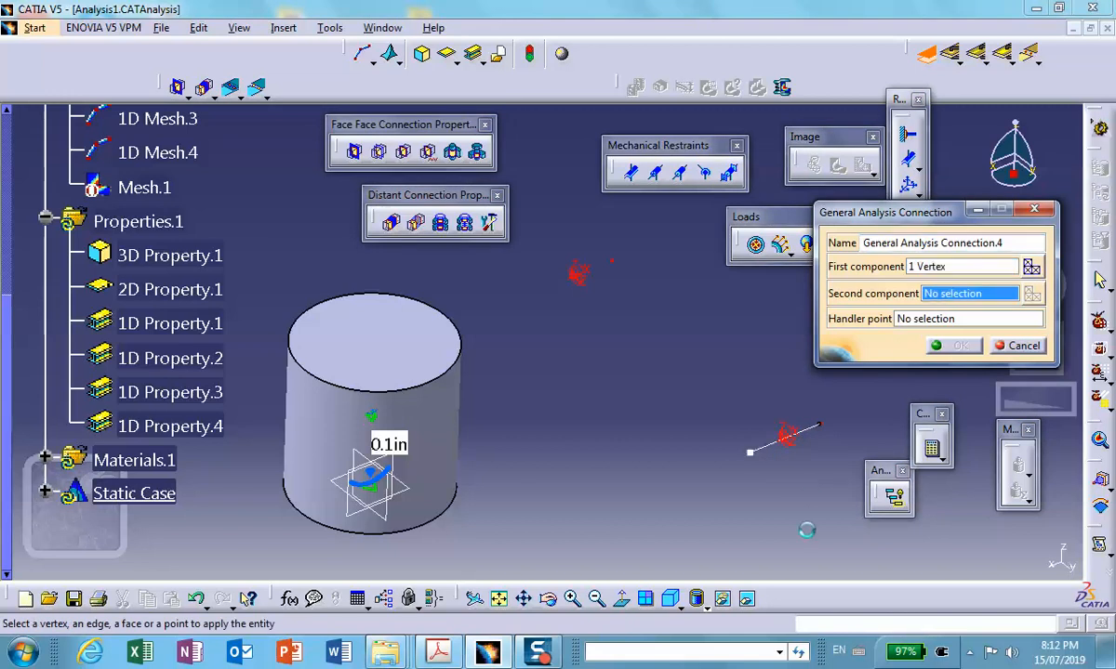
click(697, 598)
right_click(628, 445)
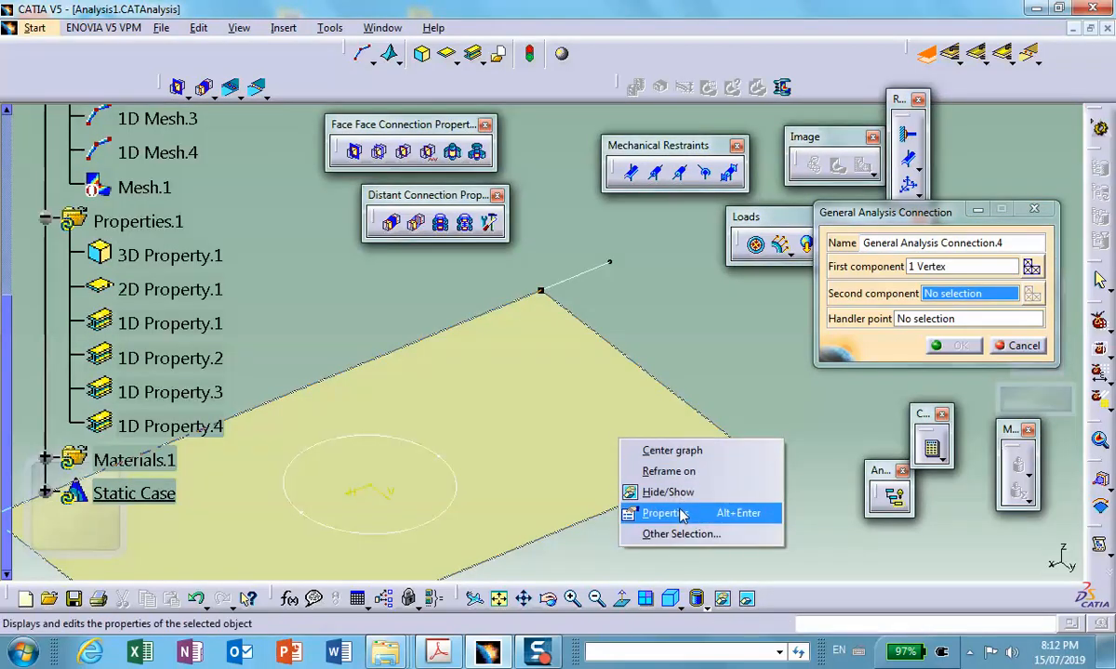
click(651, 492)
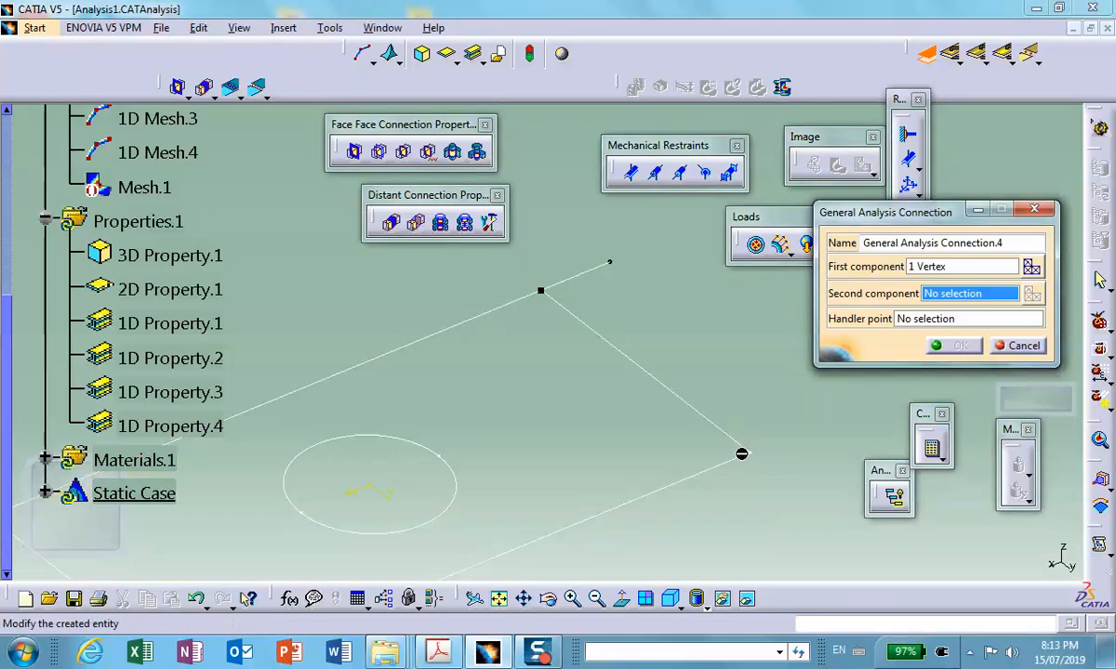
click(696, 598)
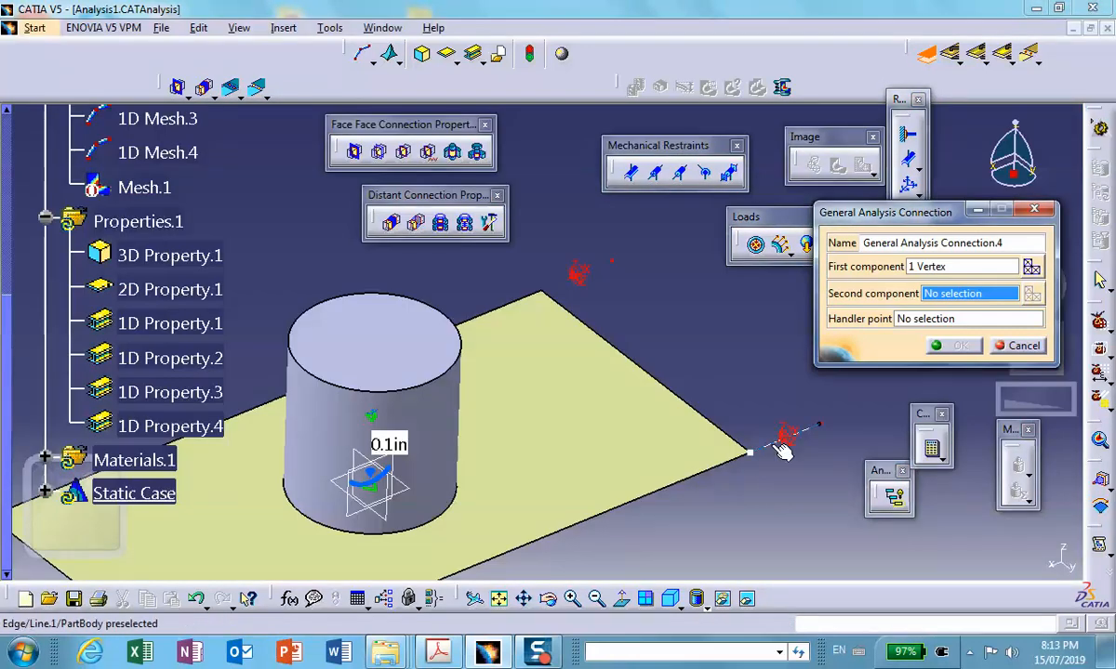
Hide the right corner's beam line and end point, and complete the fourth connection with the plate's right corner vertex as second component.
right_click(781, 444)
click(802, 499)
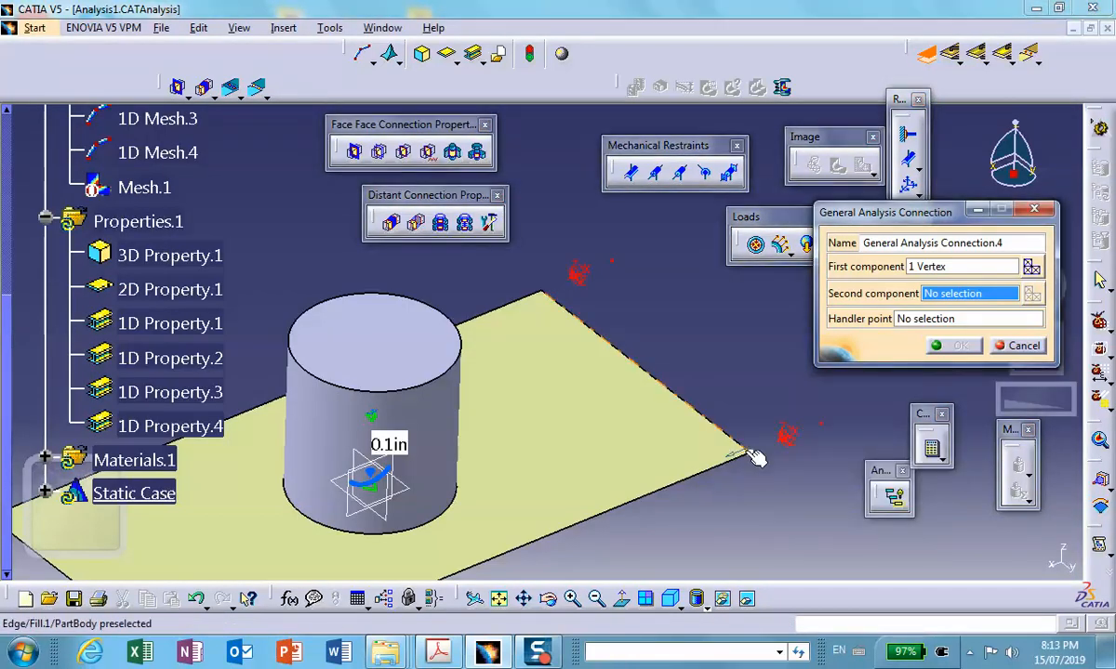
right_click(750, 452)
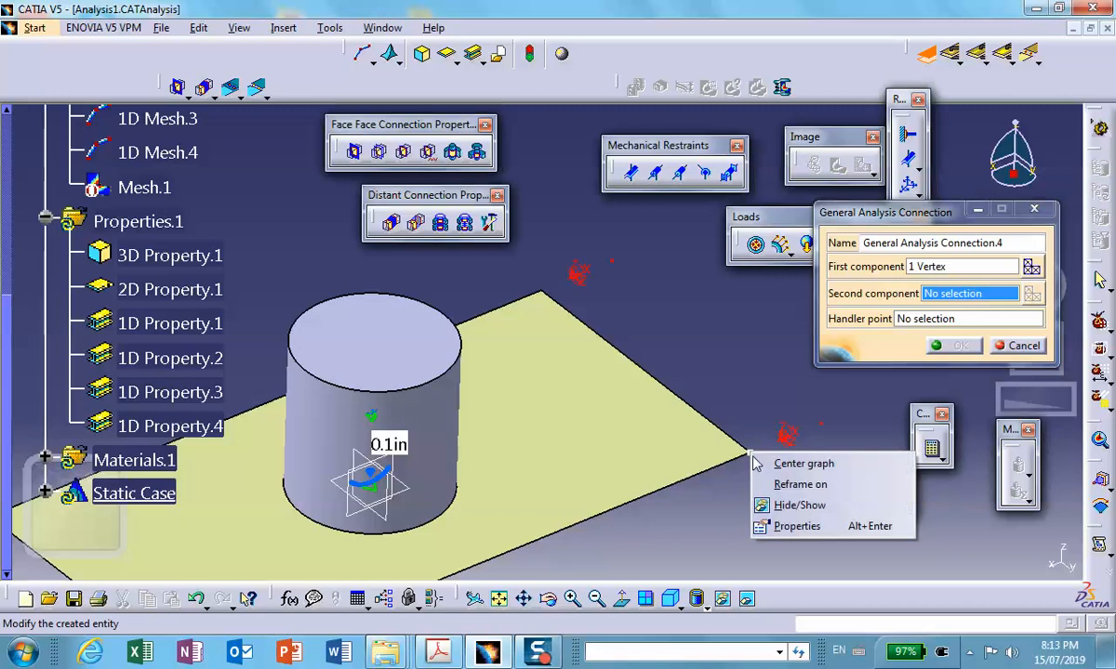
click(799, 505)
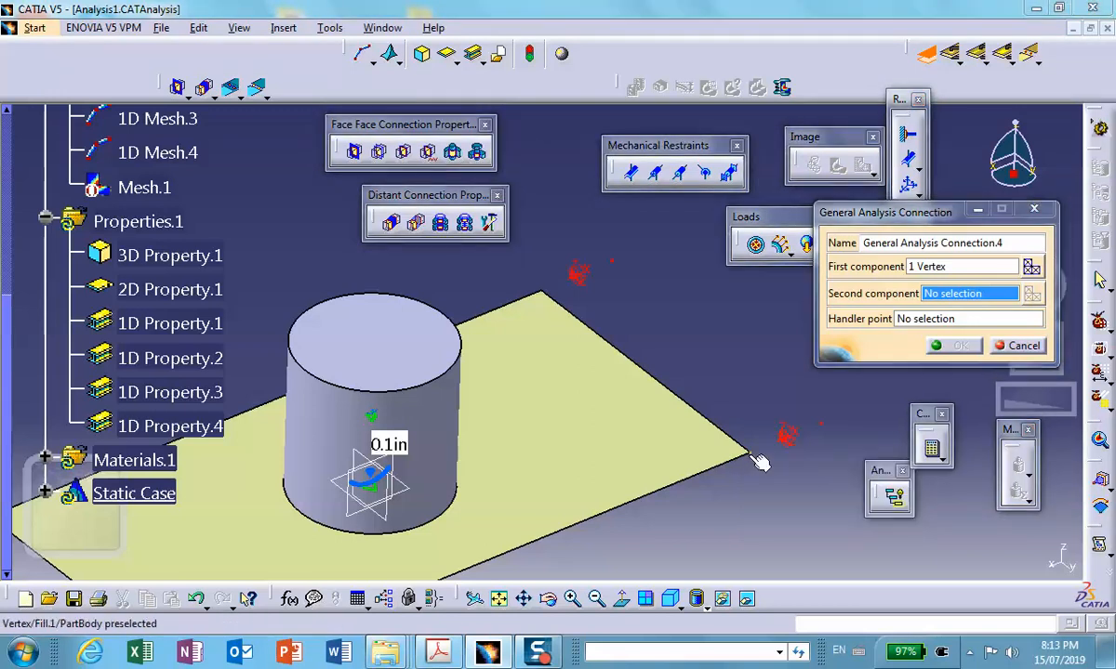
click(749, 454)
click(939, 346)
Expand the Analysis Connection Manager and its Analysis Connections.1 set in the specification tree to list the general analysis connections.
middle_drag(557, 390, 595, 535)
scroll(105, 386, down, 3)
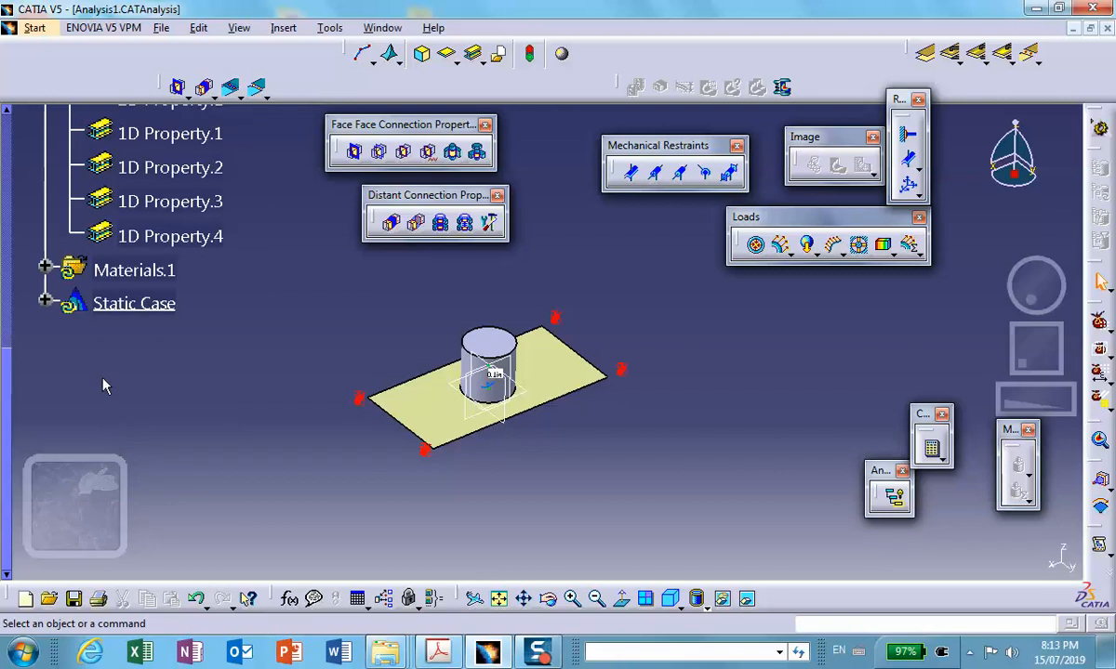
scroll(46, 303, up, 8)
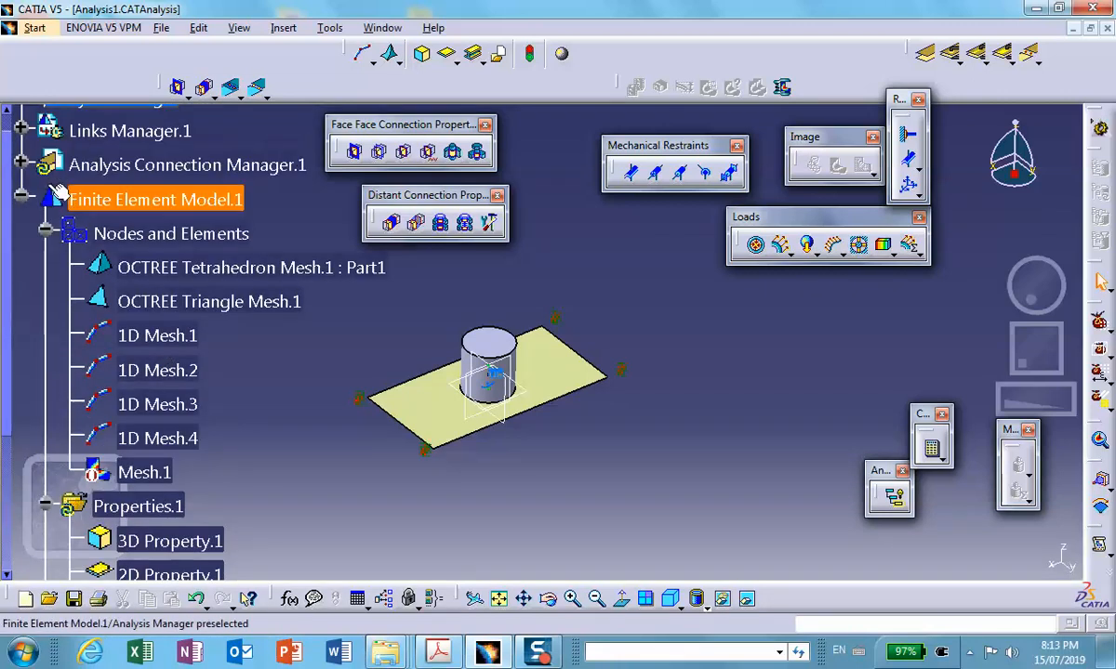
click(21, 165)
click(45, 199)
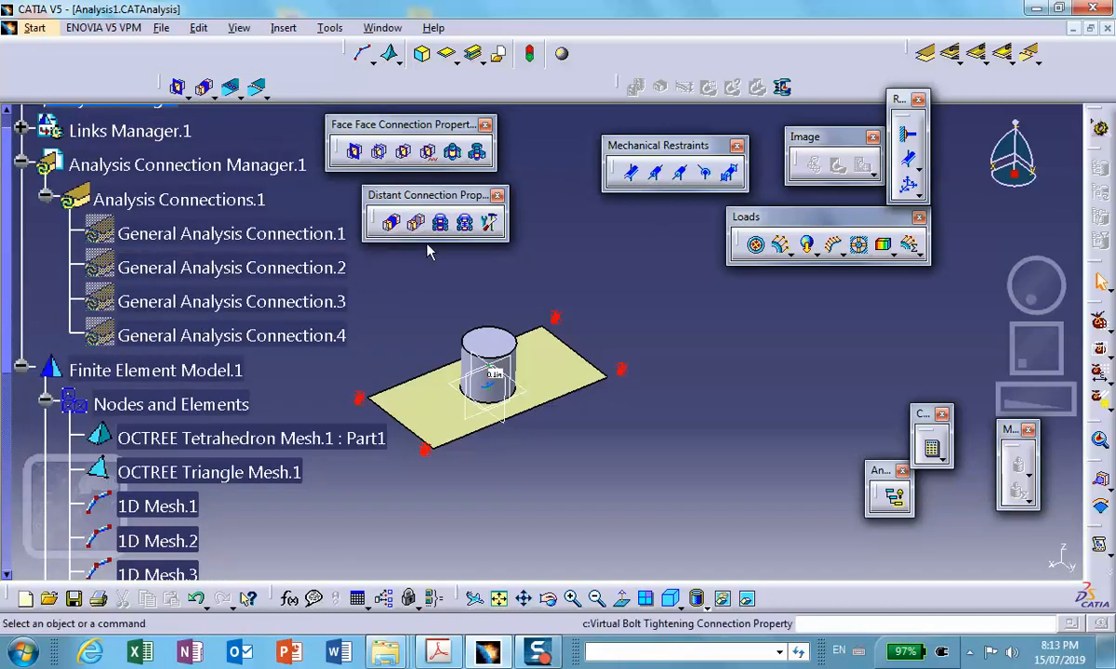
Create one rigid connection property supported by General Analysis Connection.1 and another supported by General Analysis Connection.2.
click(391, 223)
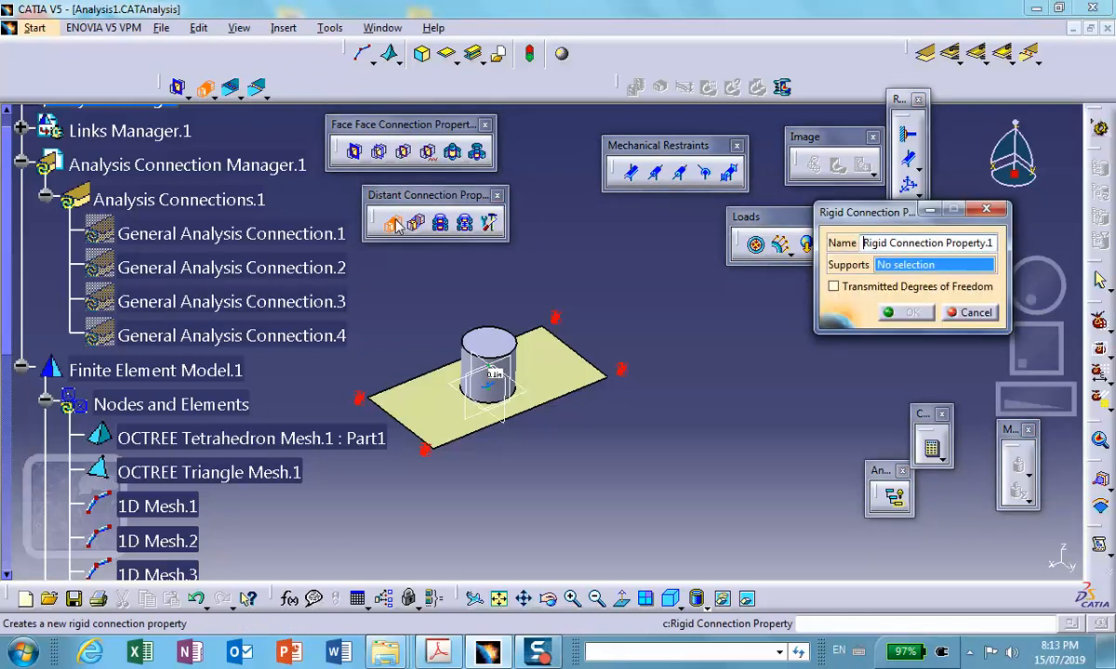
click(316, 234)
click(900, 313)
click(323, 270)
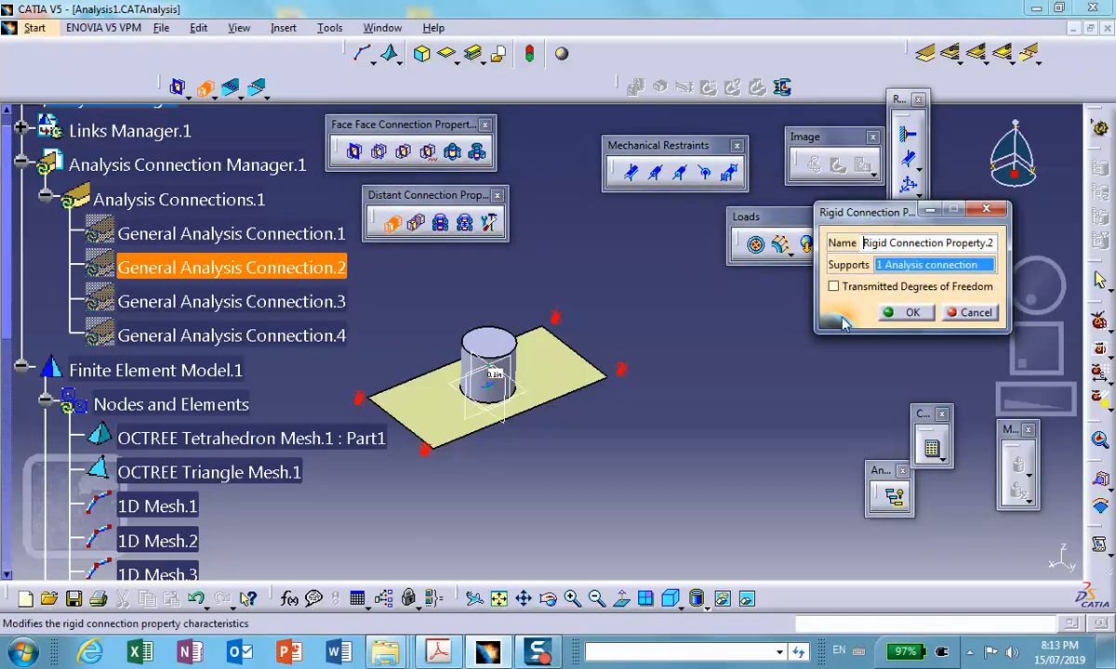
click(883, 314)
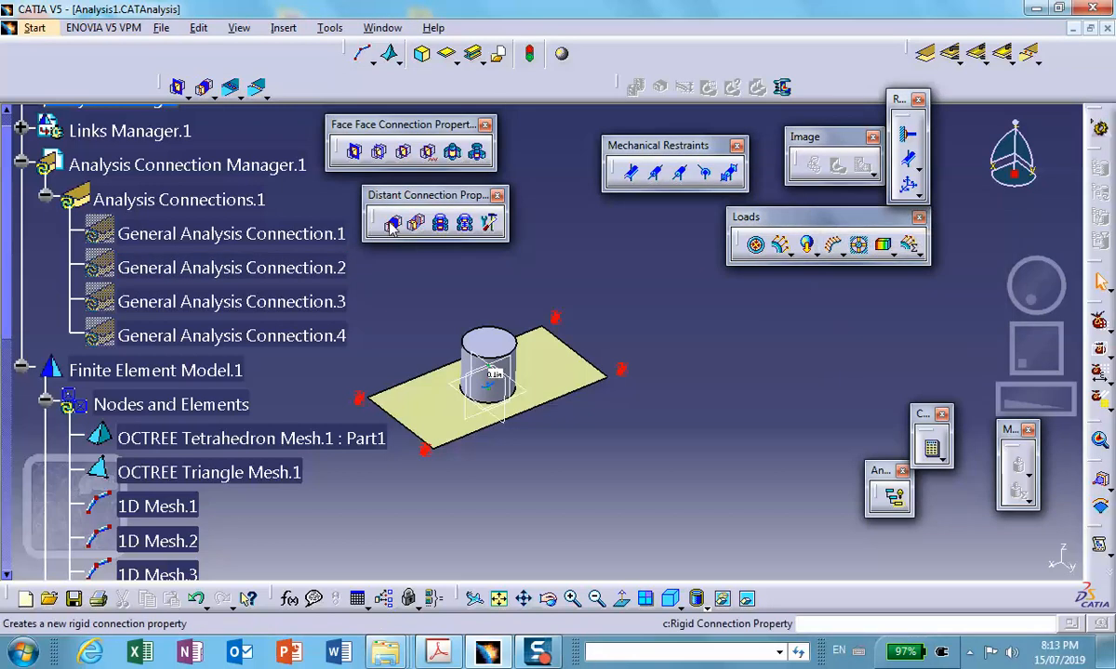
Create one rigid connection property supported by General Analysis Connection.3 and another supported by General Analysis Connection.4.
click(390, 223)
click(339, 295)
click(909, 313)
click(390, 223)
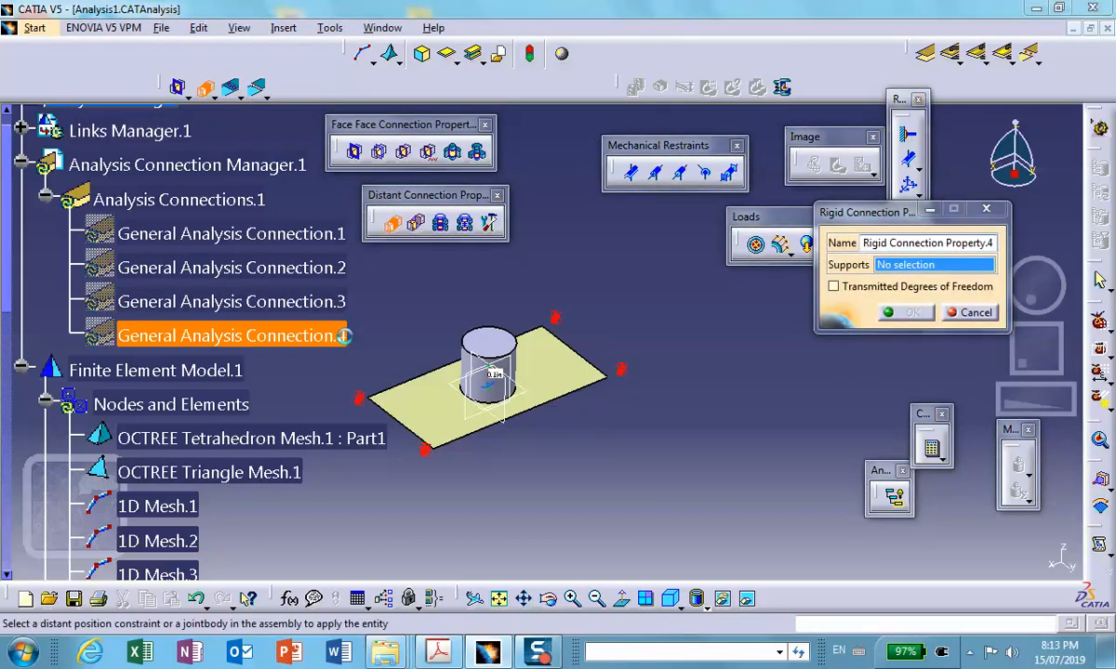
click(342, 337)
click(909, 313)
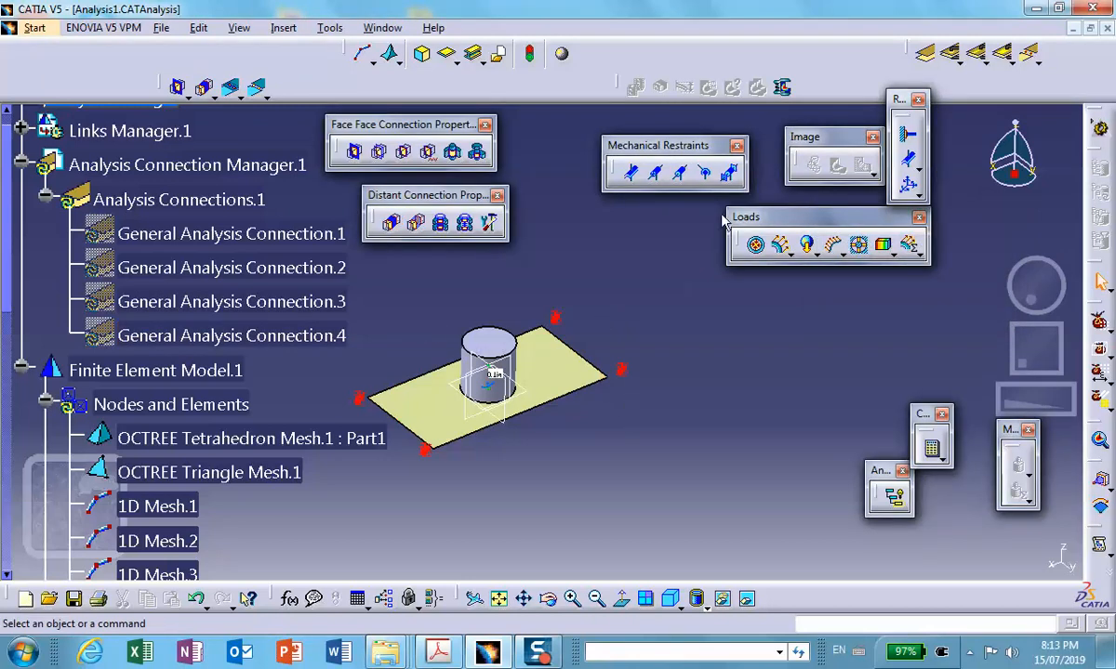
Start a fifth general analysis connection with the plate's surface as the first component.
mouse_move(638, 352)
middle_down()
mouse_move(652, 339)
mouse_move(655, 301)
mouse_move(650, 316)
mouse_move(702, 301)
mouse_move(647, 344)
middle_up()
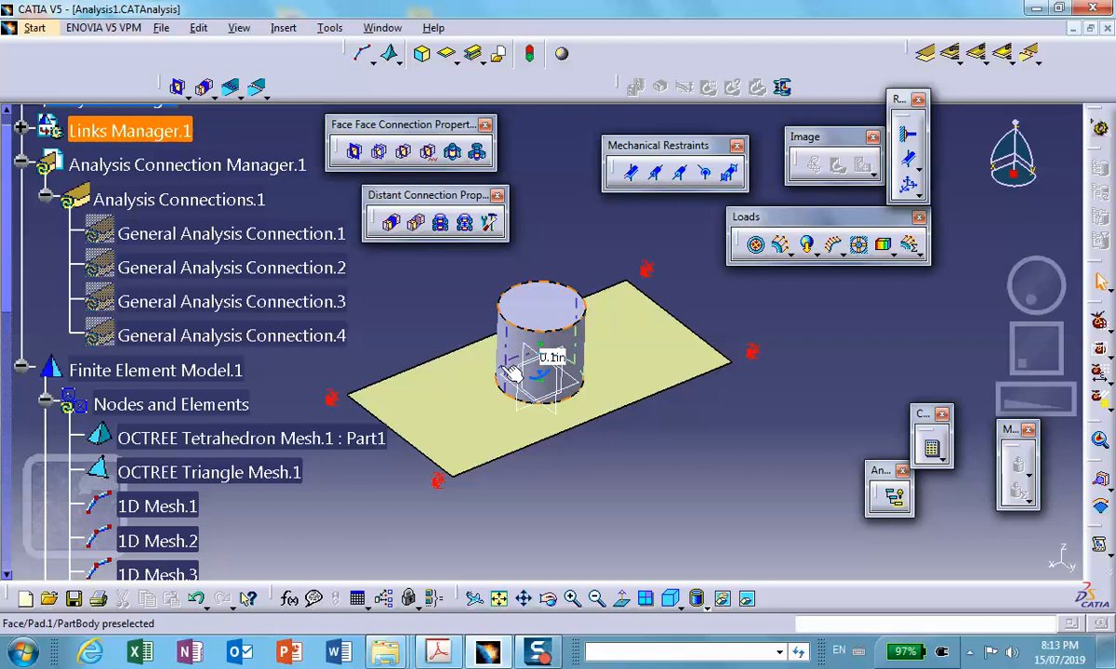
click(676, 279)
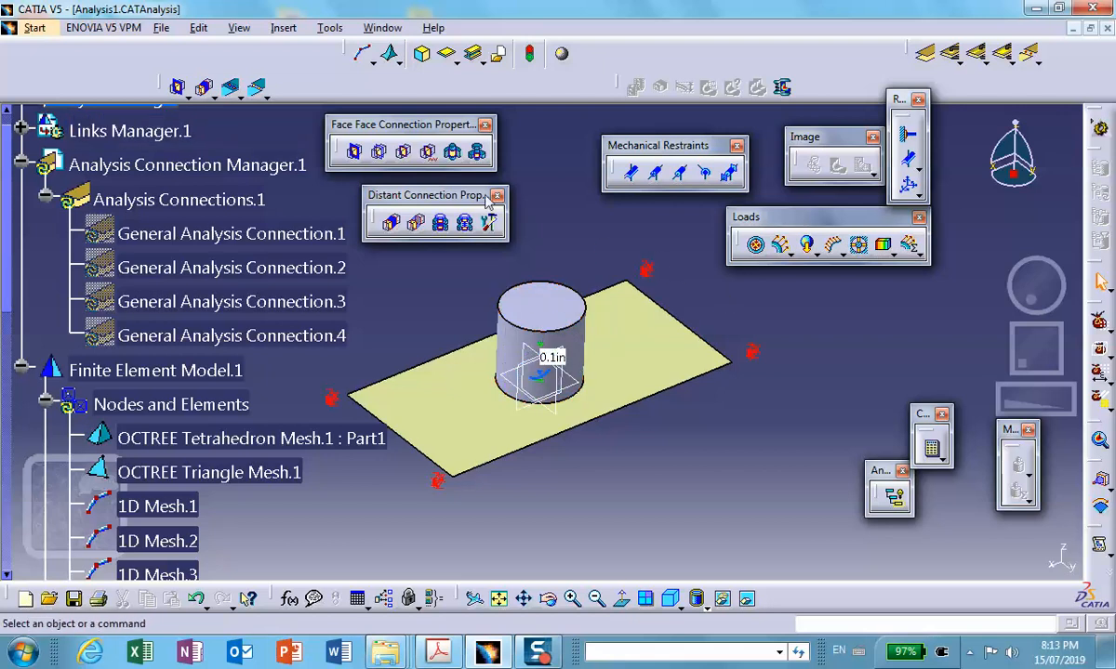
click(926, 53)
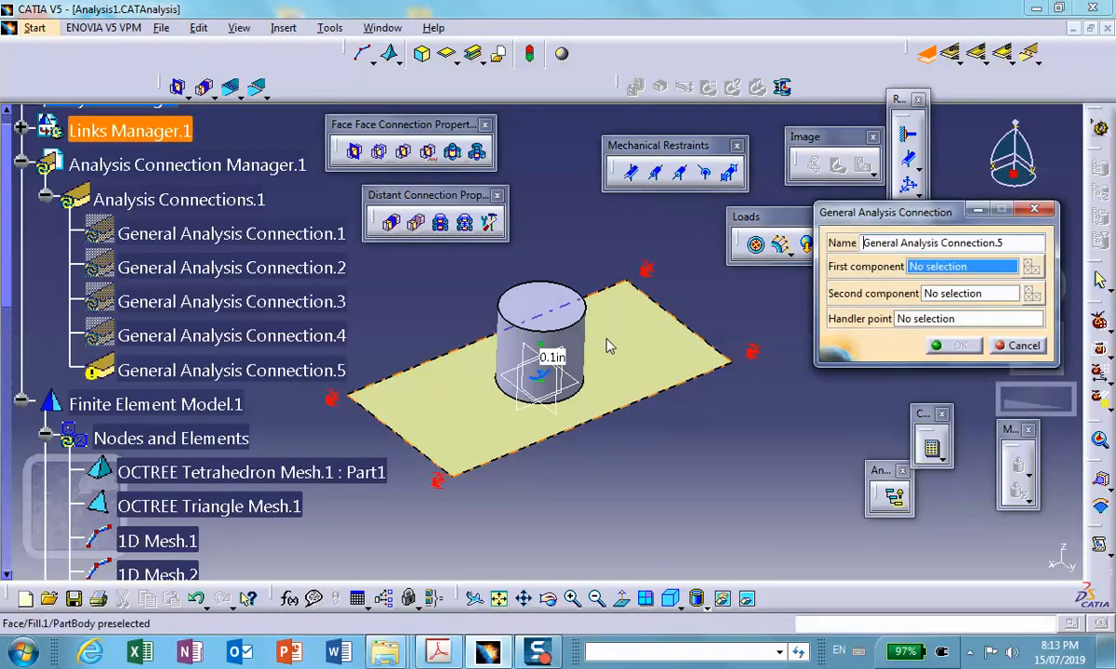
click(642, 360)
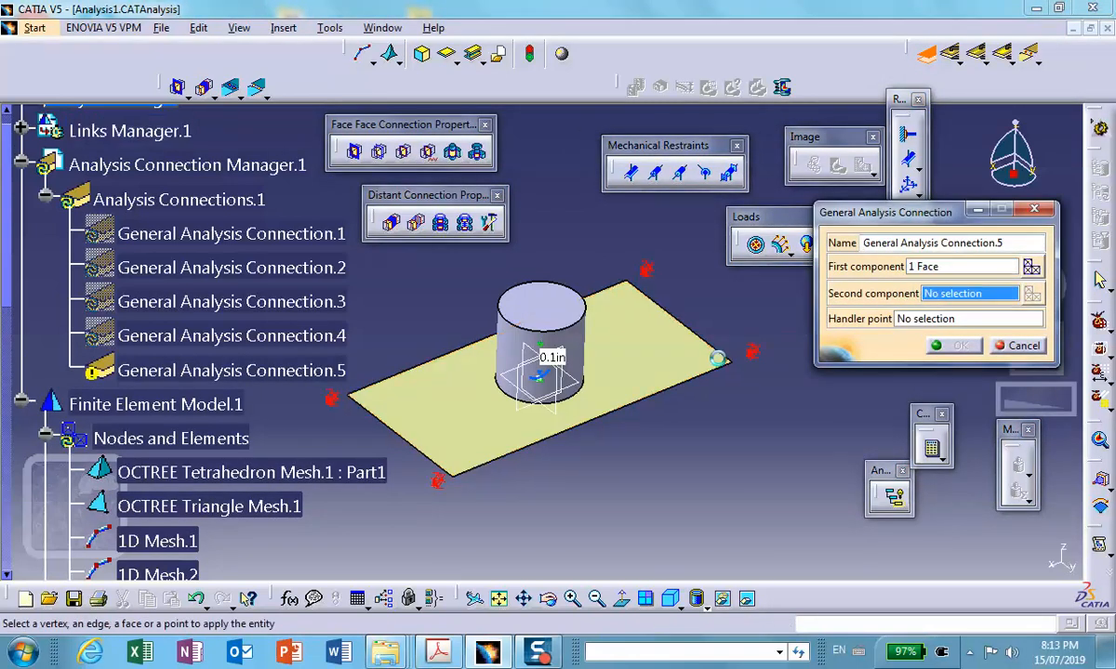
Hide the plate surface and complete the fifth general analysis connection with the cylinder's bottom face as second component.
right_click(658, 358)
click(678, 403)
middle_drag(679, 403, 524, 13)
click(584, 297)
click(952, 346)
middle_drag(687, 316, 641, 493)
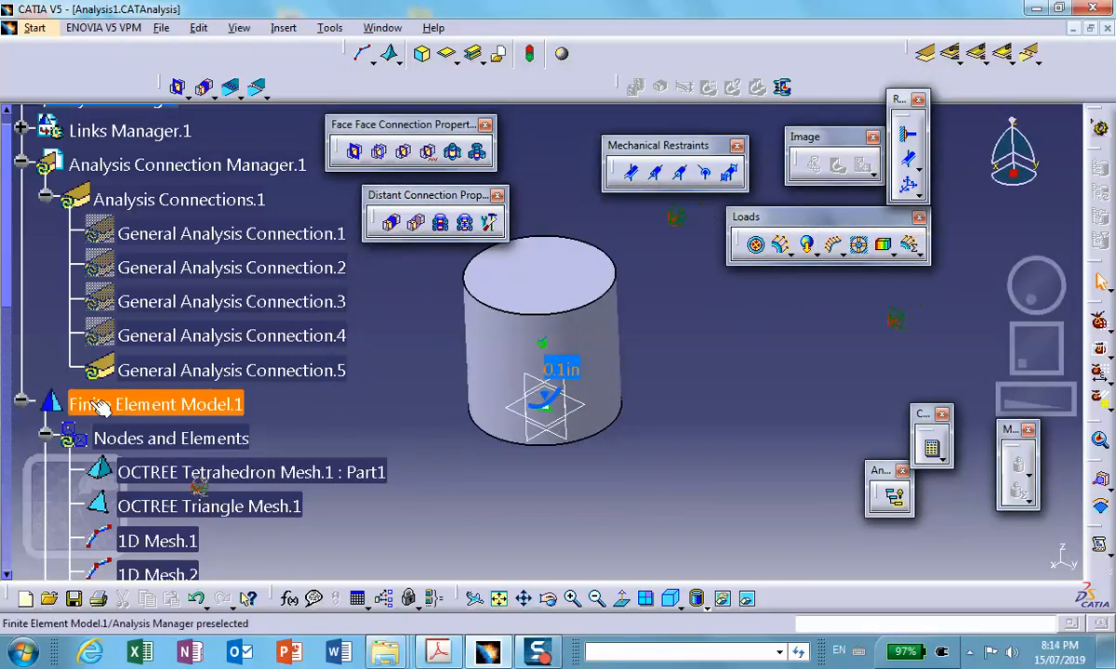
Create a fastened connection property supported by General Analysis Connection.5.
click(403, 154)
click(231, 370)
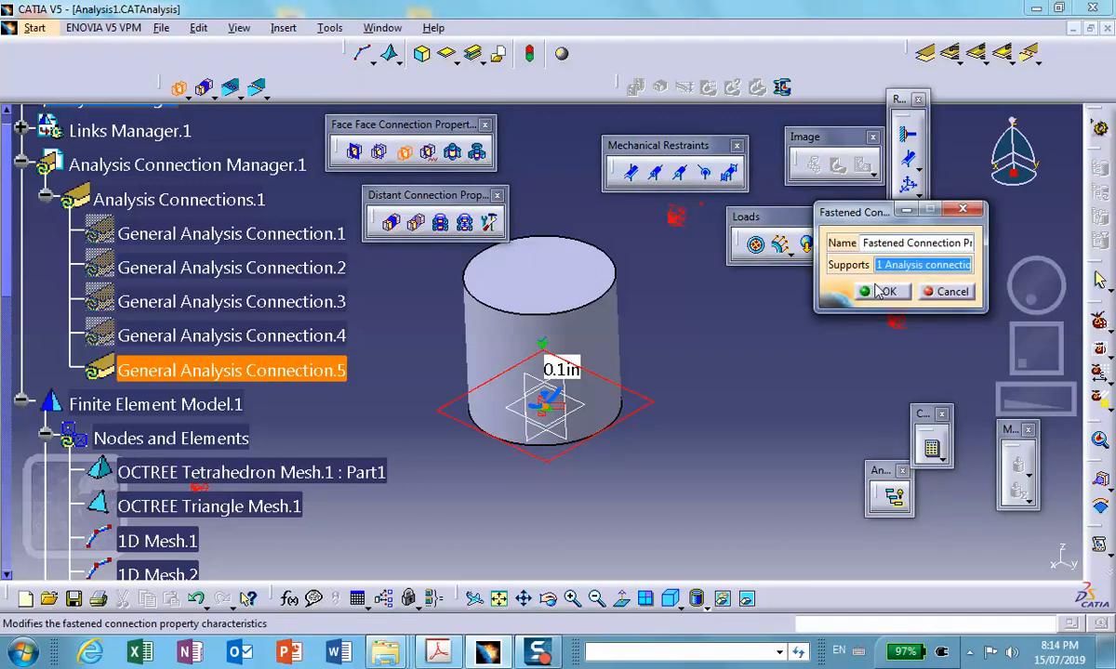
click(879, 291)
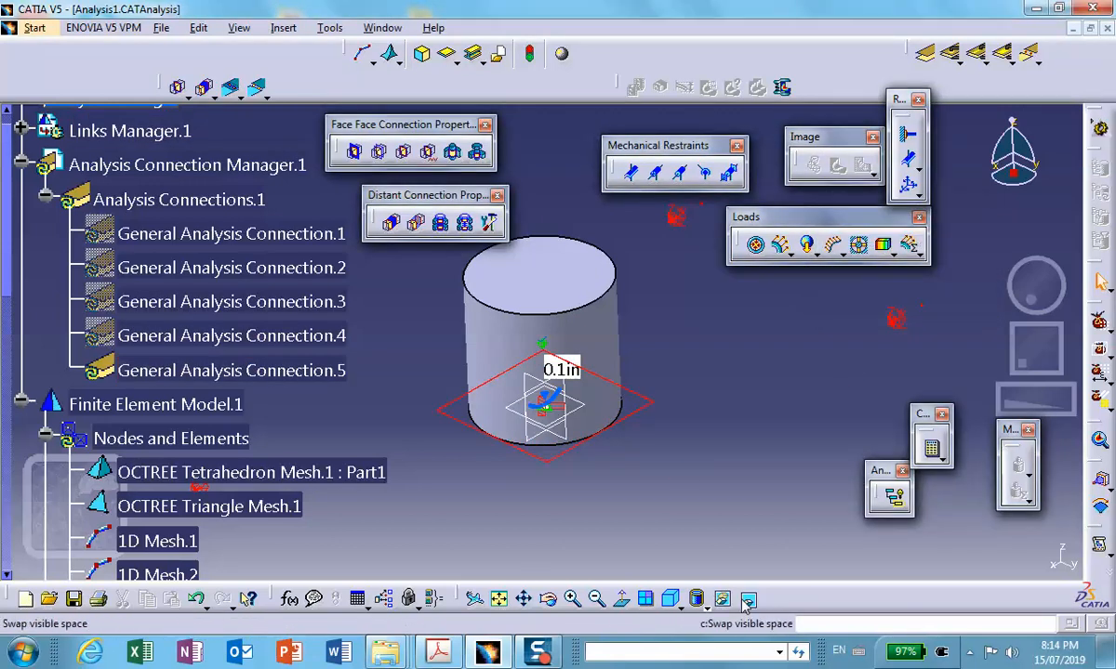
Return the hidden plate surface to the visible space and save the analysis.
click(696, 598)
right_click(661, 316)
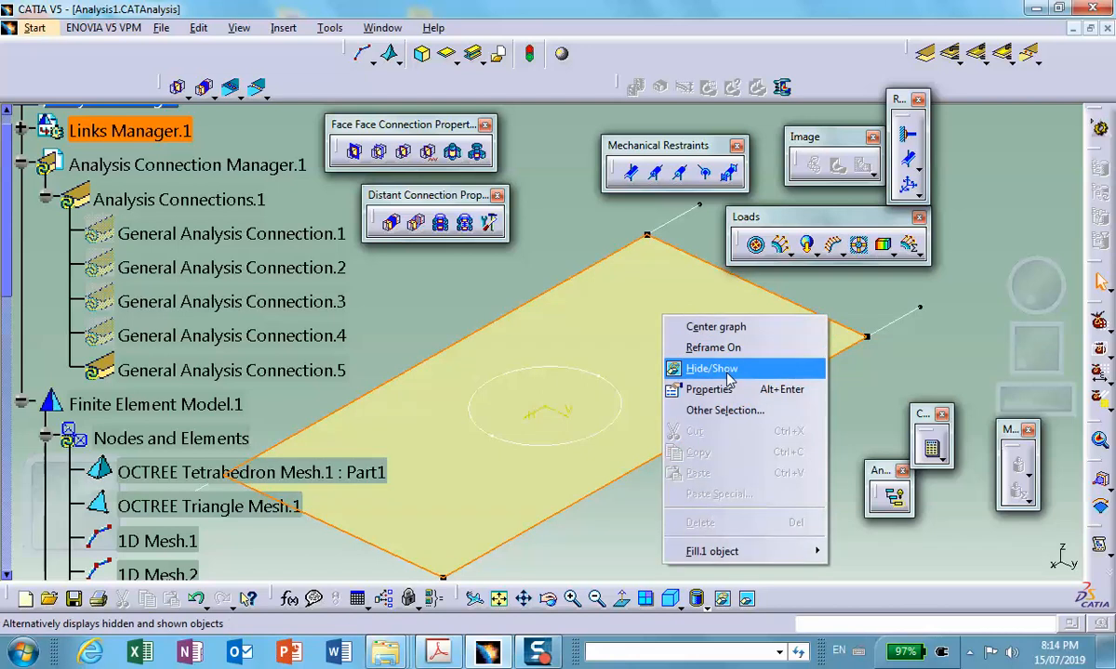
click(730, 369)
click(696, 598)
middle_drag(636, 353, 623, 446)
middle_drag(507, 433, 477, 407)
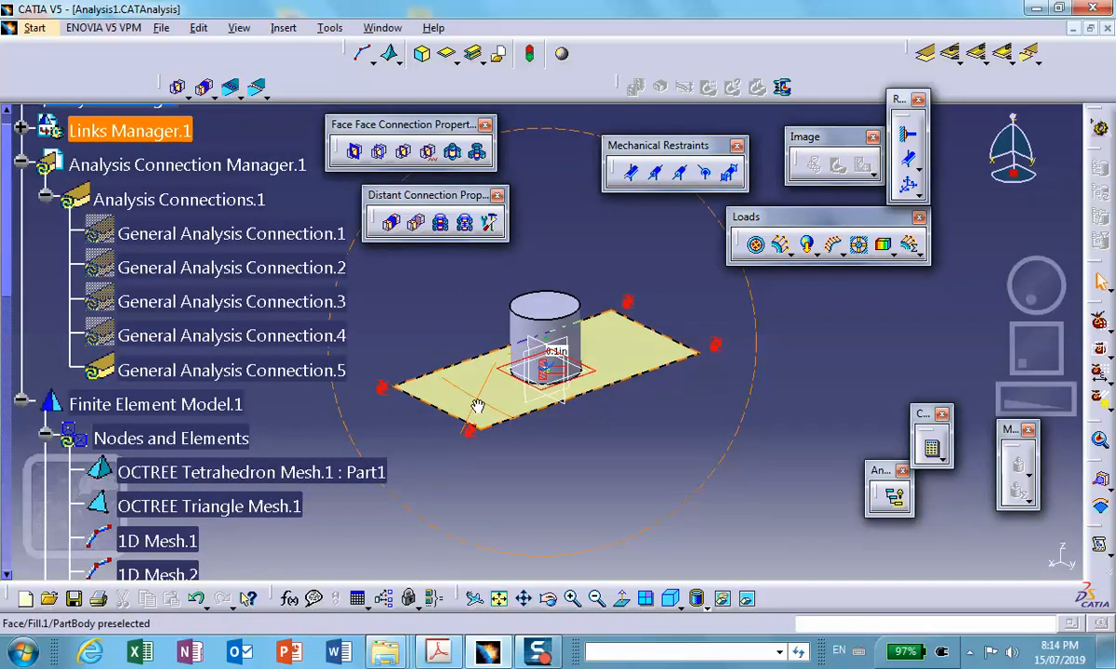
click(76, 602)
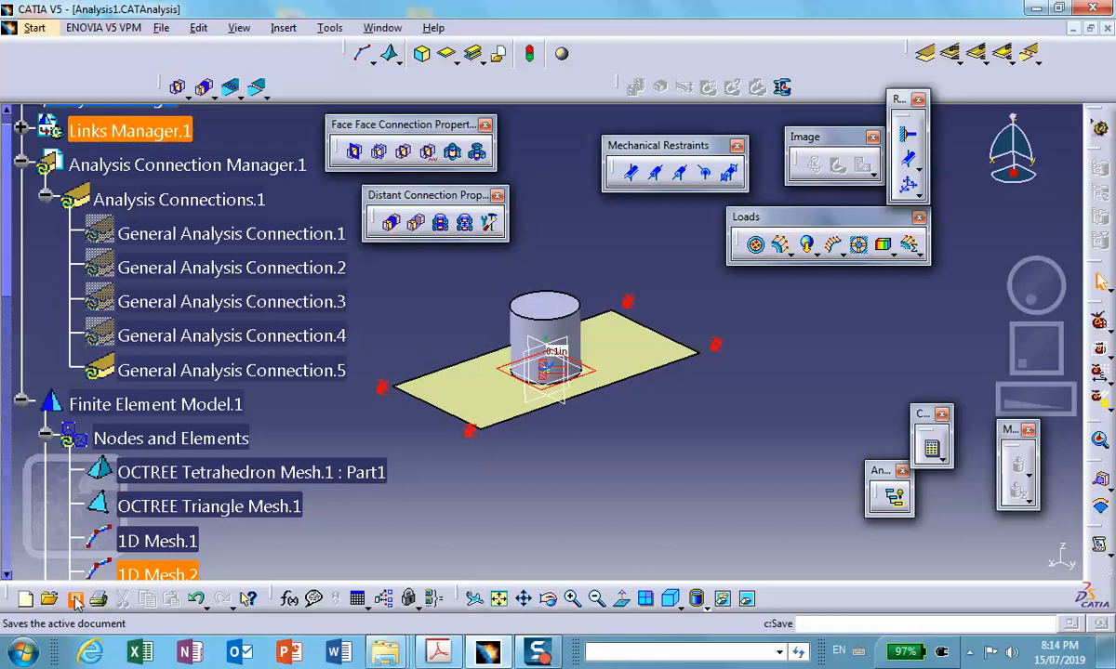
click(580, 377)
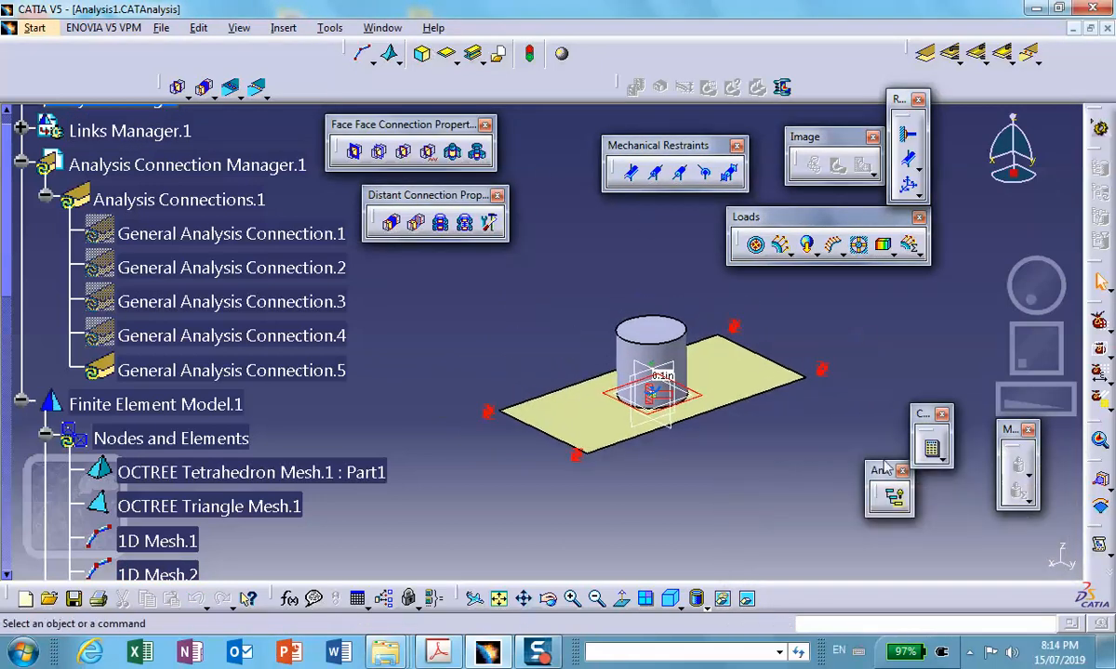
Start an acceleration load and choose the PartBody under Part1 in the Links Manager as its support.
click(808, 254)
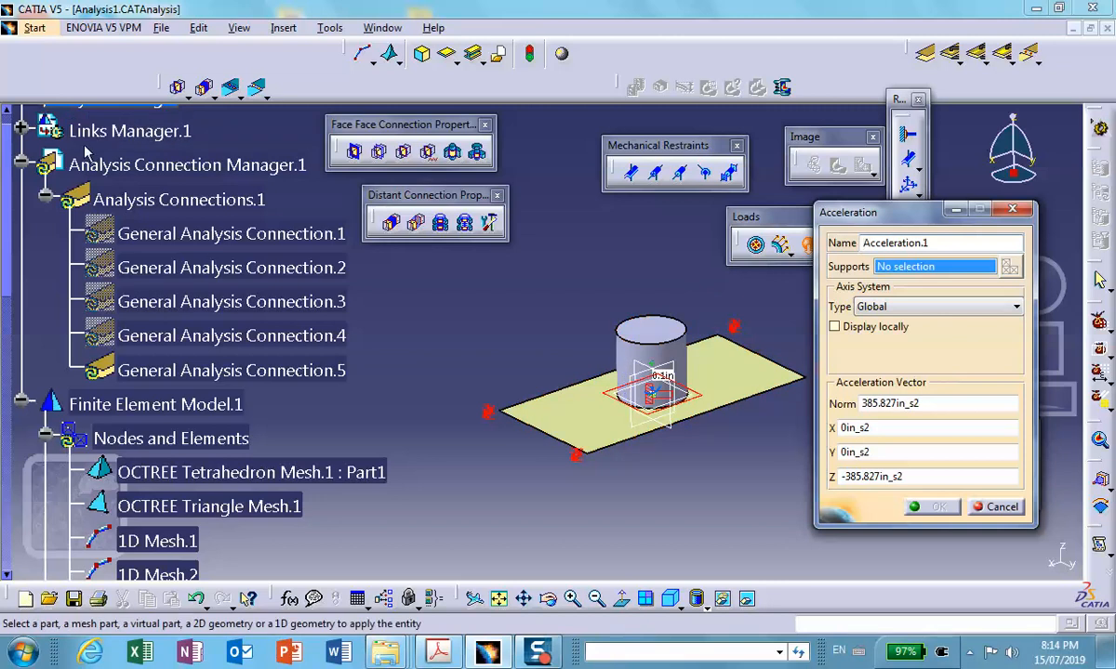
scroll(291, 144, up, 5)
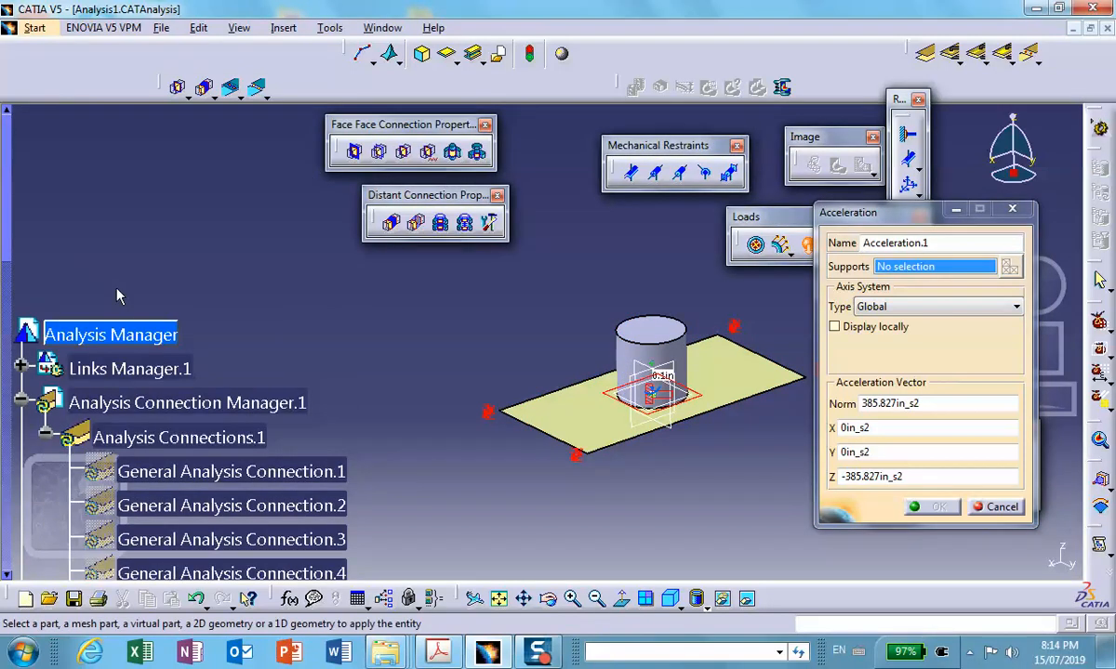
scroll(289, 340, down, 5)
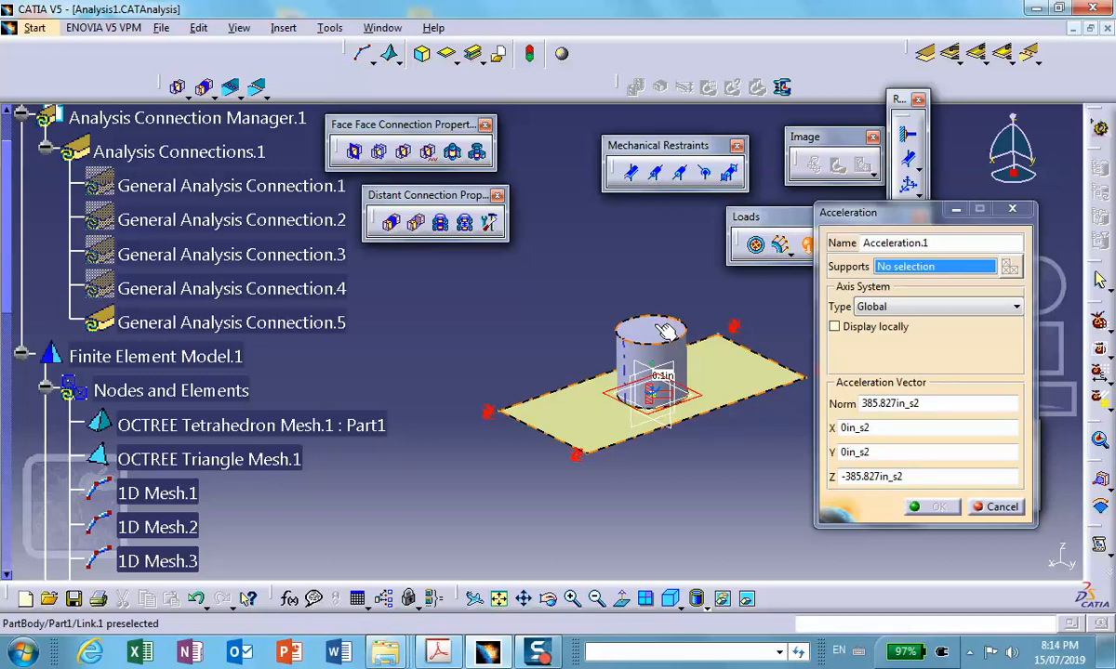
scroll(208, 328, down, 5)
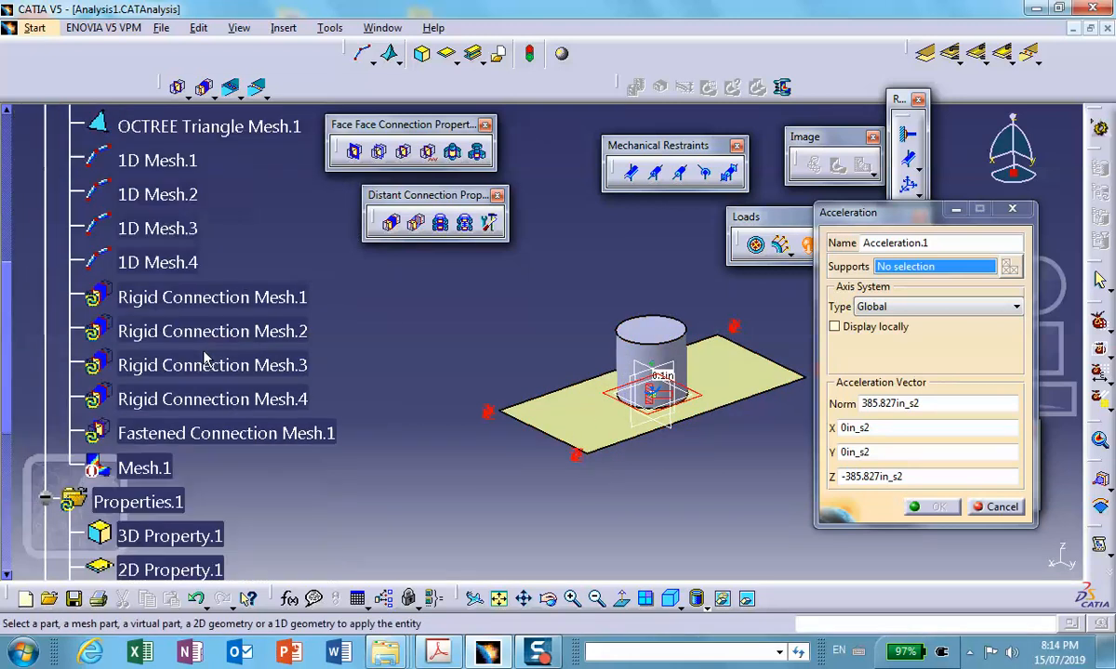
scroll(133, 331, down, 3)
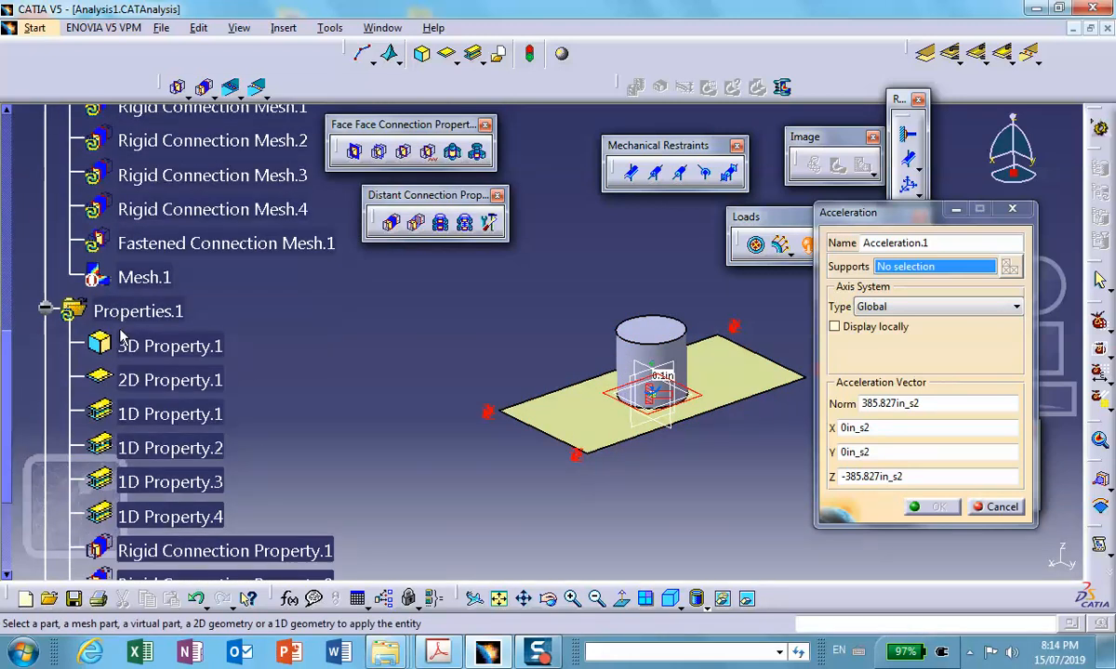
scroll(121, 335, up, 5)
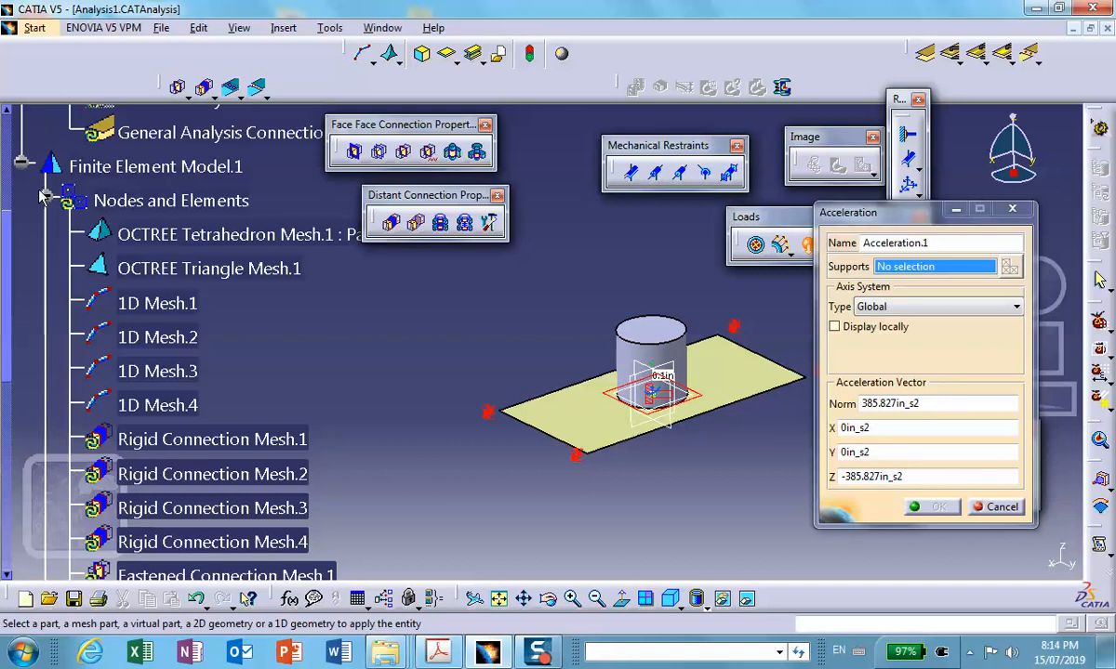
scroll(44, 195, up, 4)
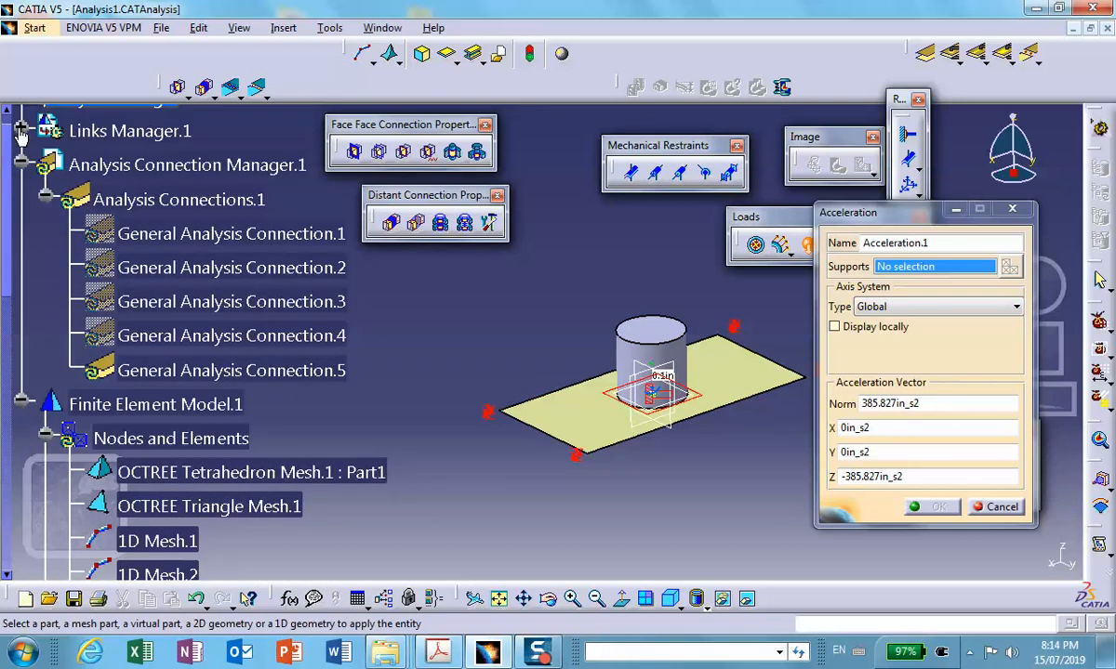
click(22, 132)
click(45, 163)
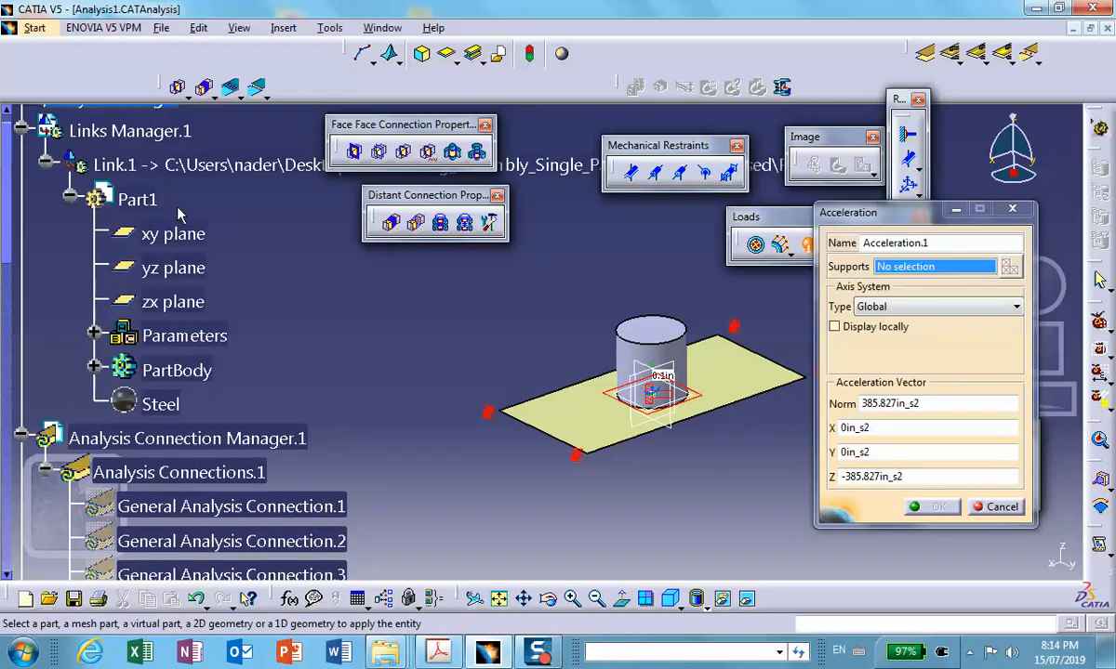
click(176, 371)
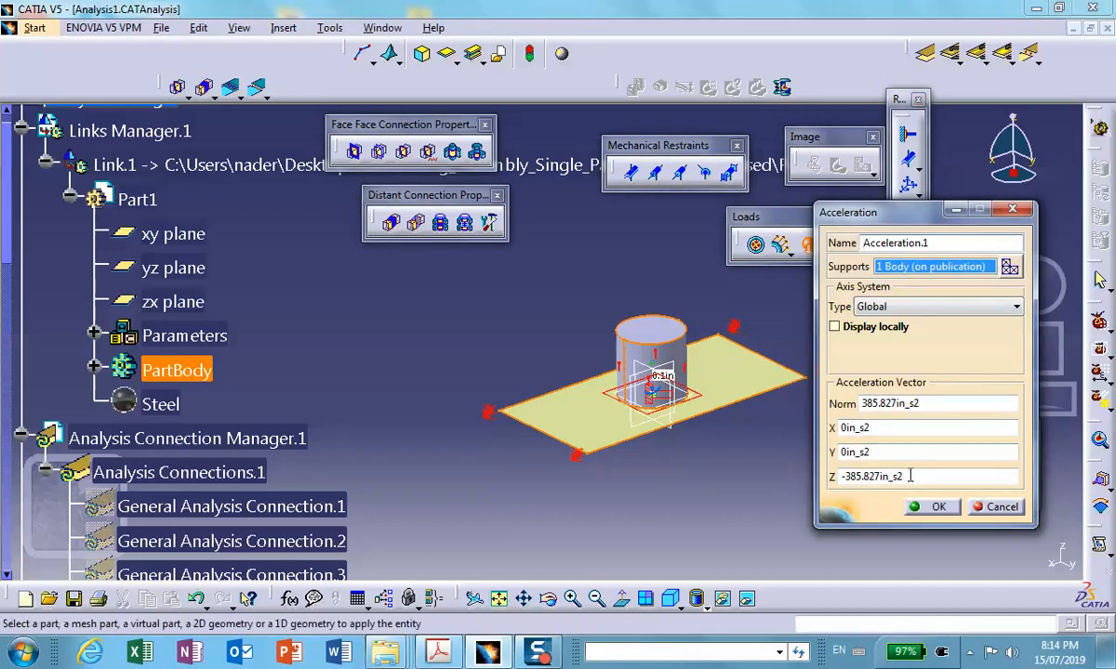
Set the acceleration vector to Z 0 and X 98m_s2, and create the load.
drag(907, 476, 744, 469)
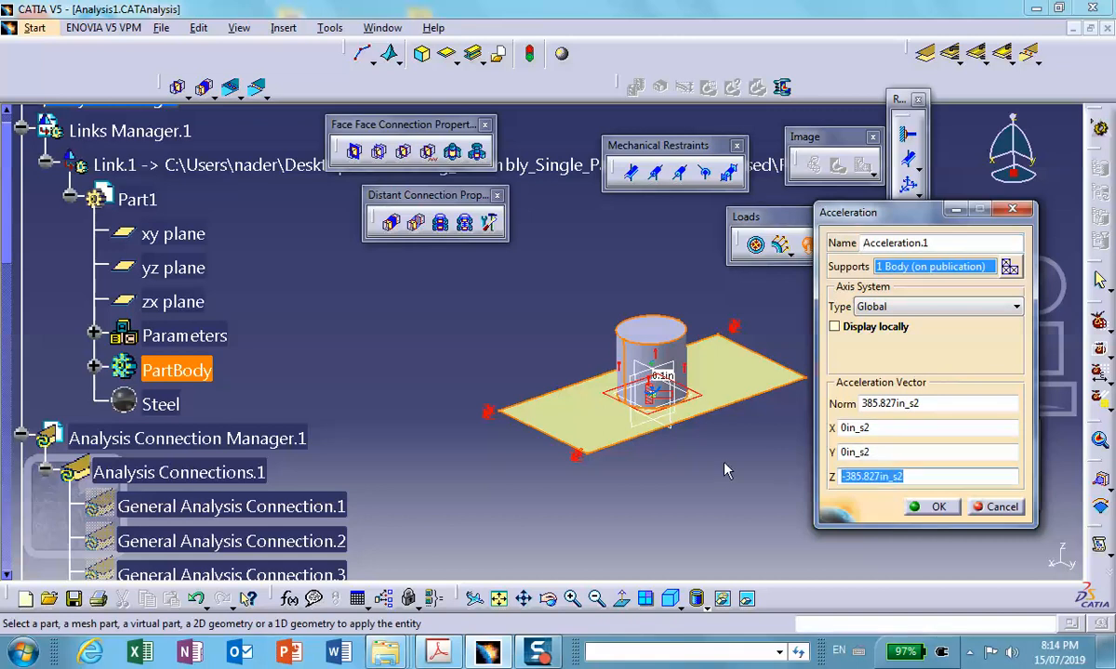
text(0)
click(875, 429)
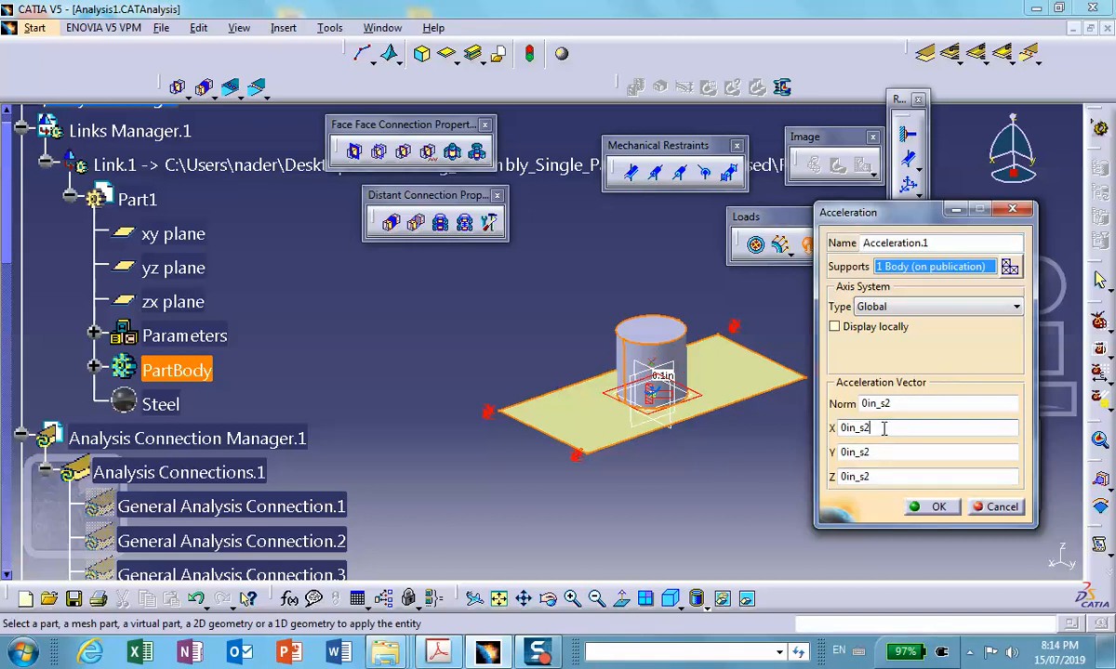
drag(879, 428, 709, 419)
text(1)
key(BackSpace)
text(98)
key(BackSpace)
text(8m_s2)
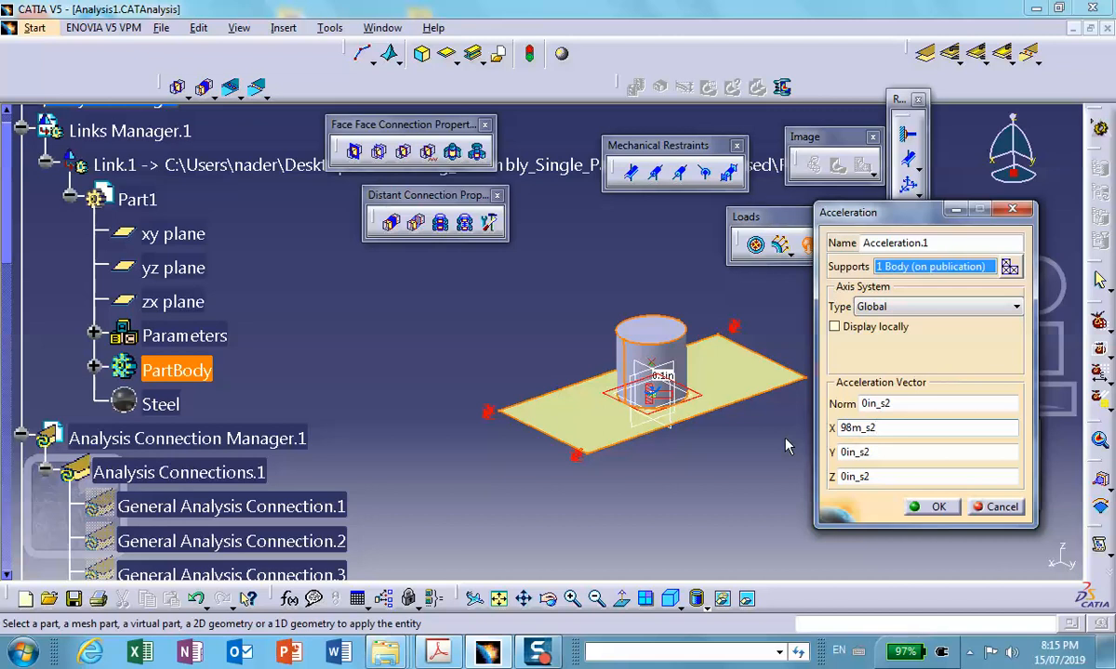
click(881, 452)
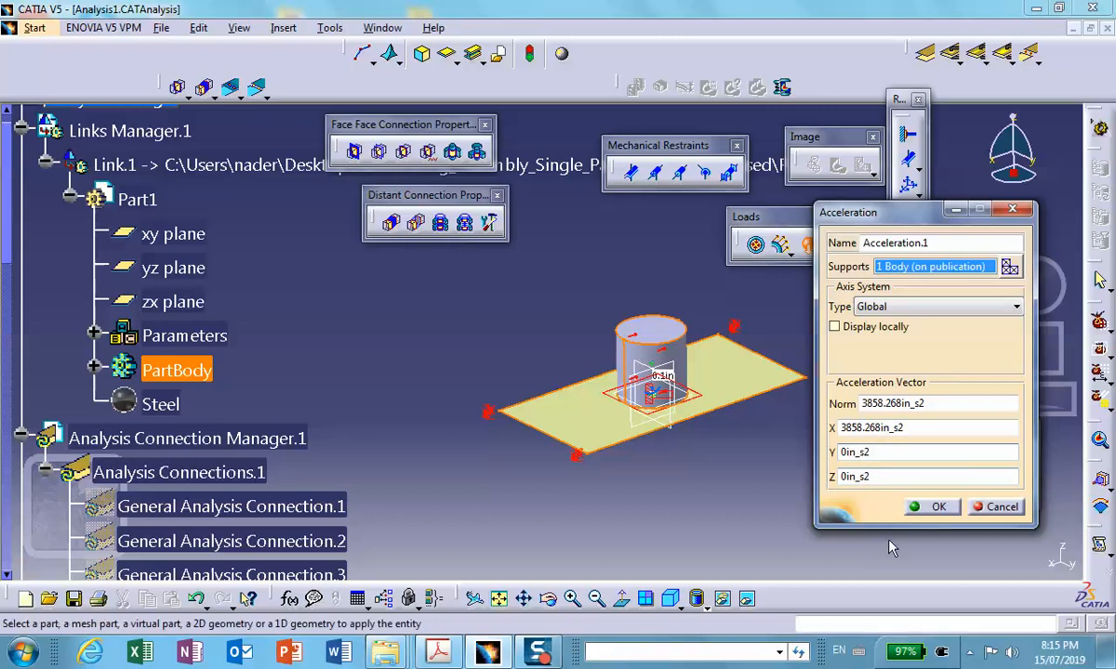
click(936, 506)
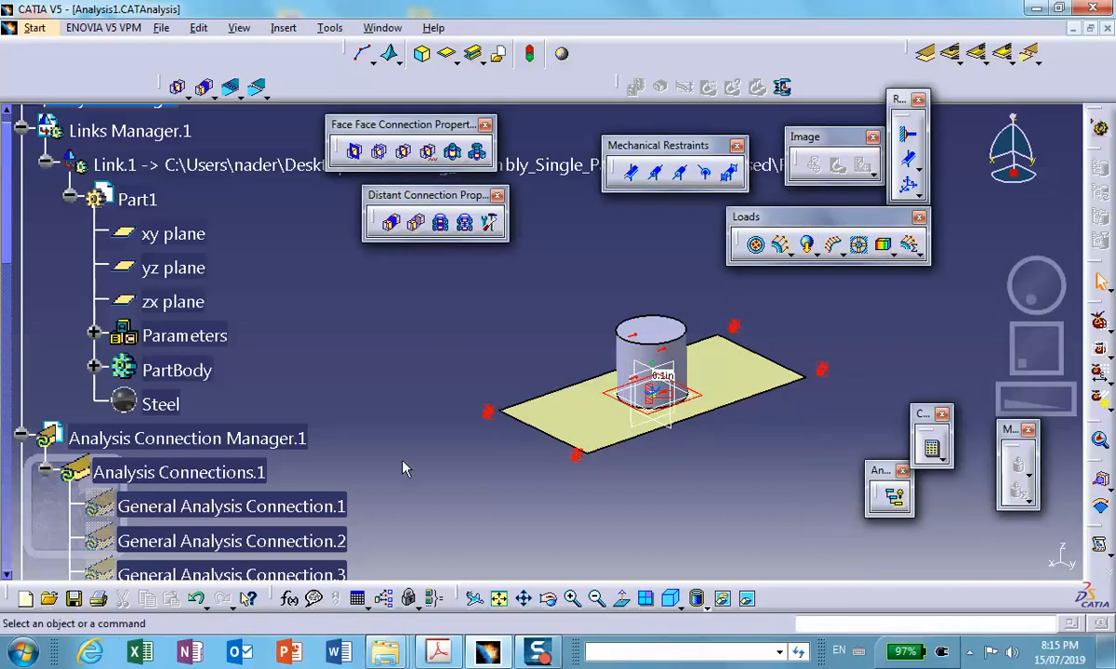
Save the analysis and run the computation for All, accepting the resource estimate.
click(75, 599)
click(930, 452)
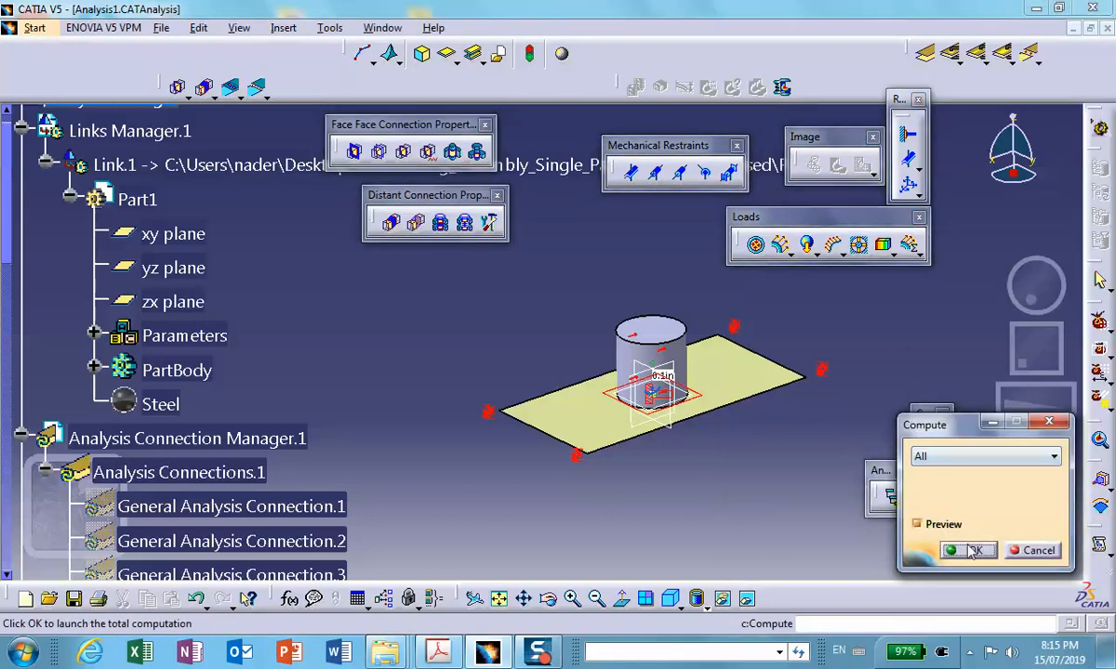
key(Return)
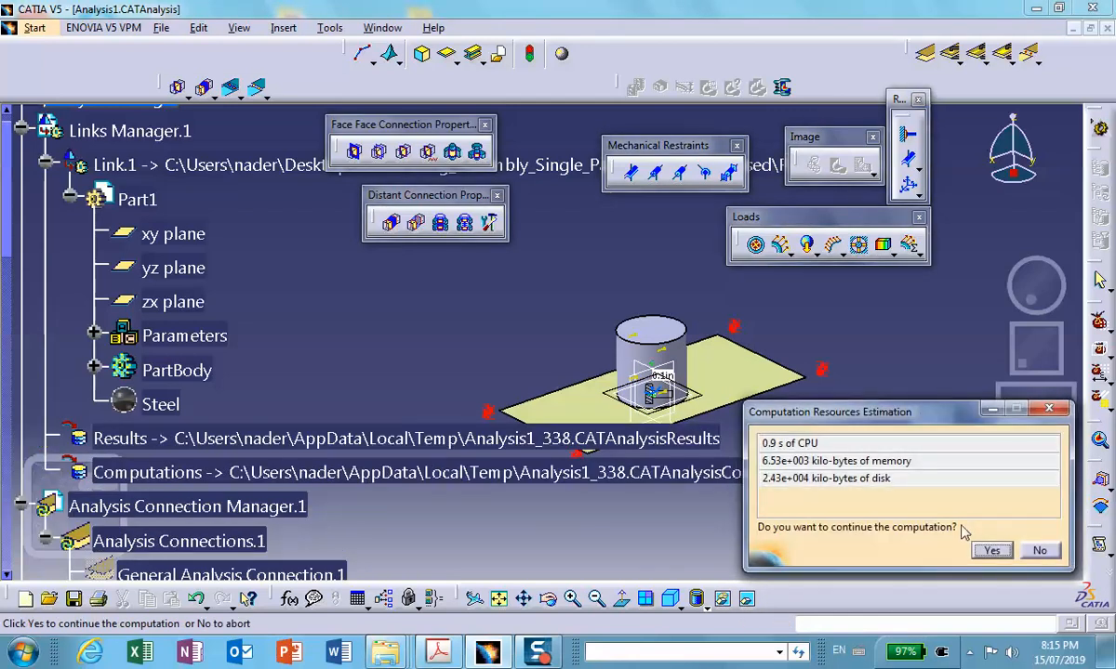
click(989, 551)
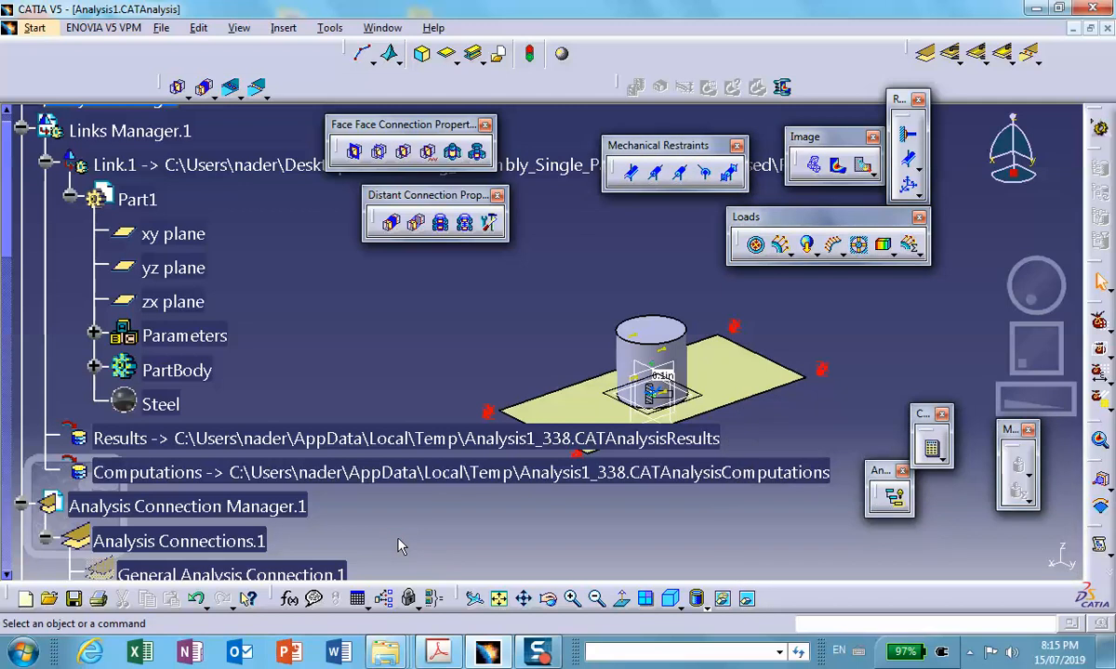
Hide the specification tree and display the deformed mesh image of the plate and cylinder from the side.
key(F3)
middle_drag(429, 476, 368, 453)
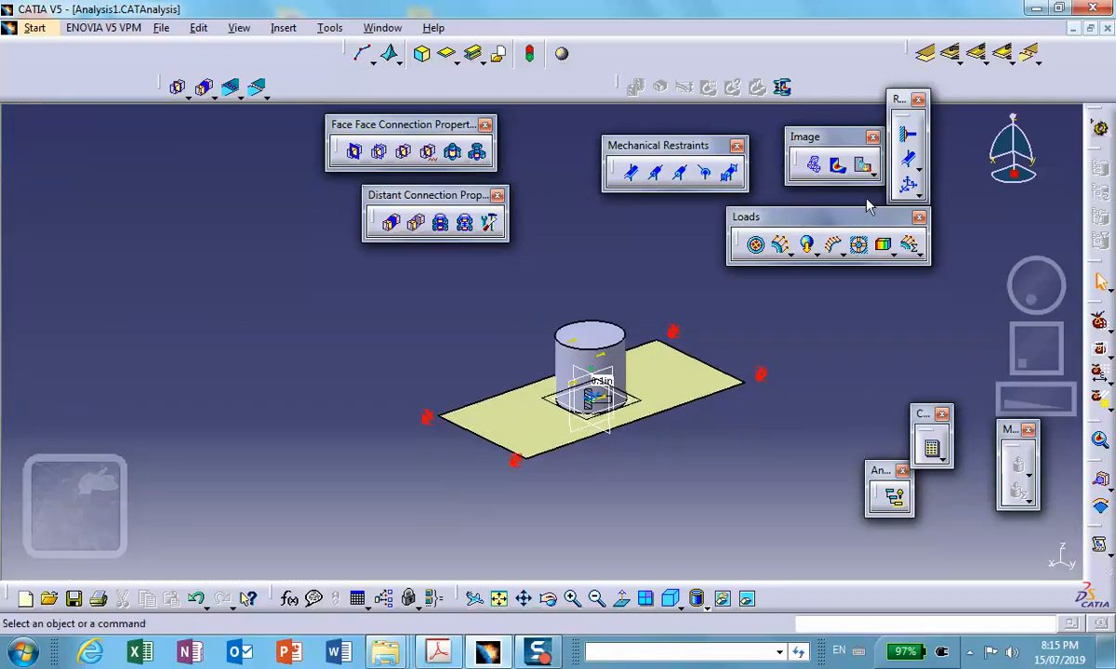
click(813, 165)
middle_drag(676, 493, 764, 371)
middle_drag(578, 480, 558, 373)
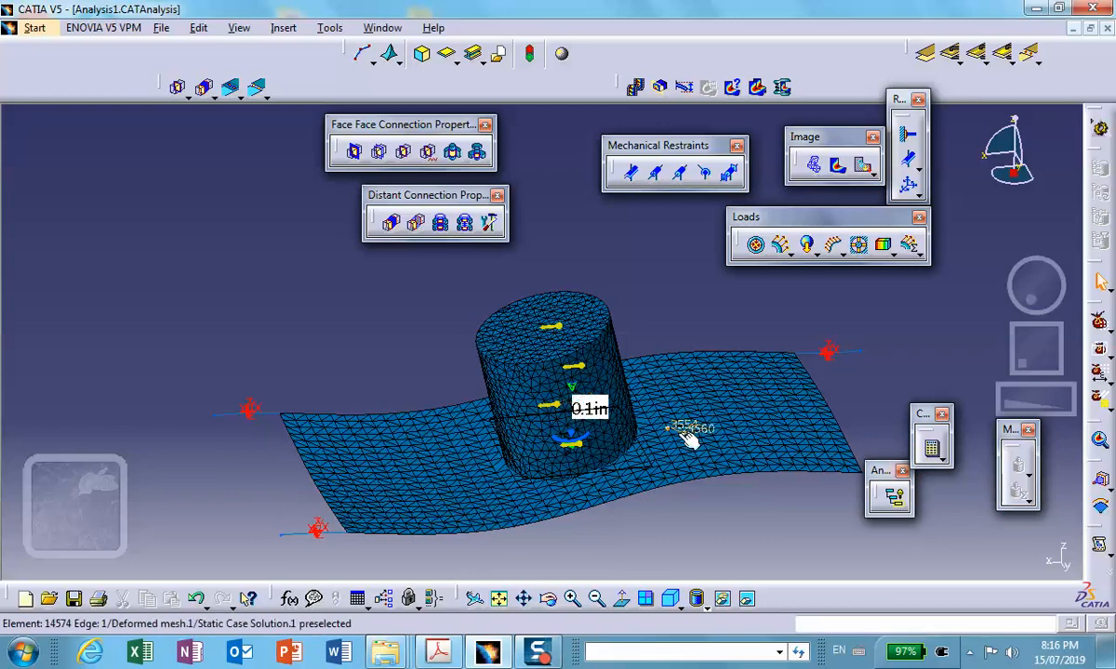
middle_drag(757, 351, 687, 313)
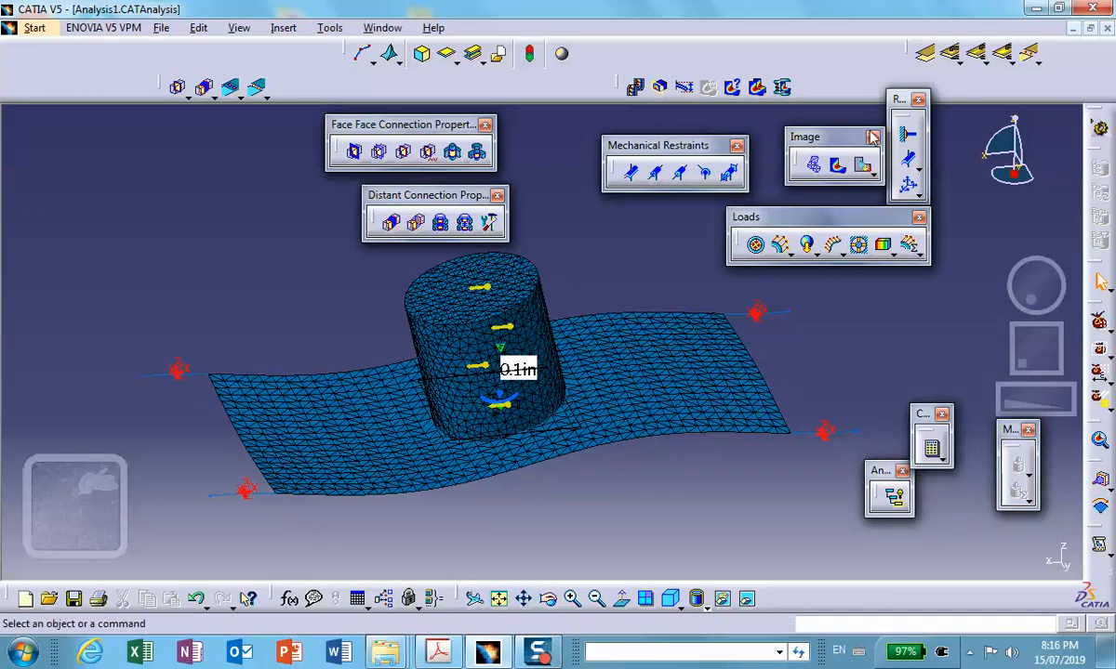
Display the translational displacement image and set its type to Average iso.
click(863, 165)
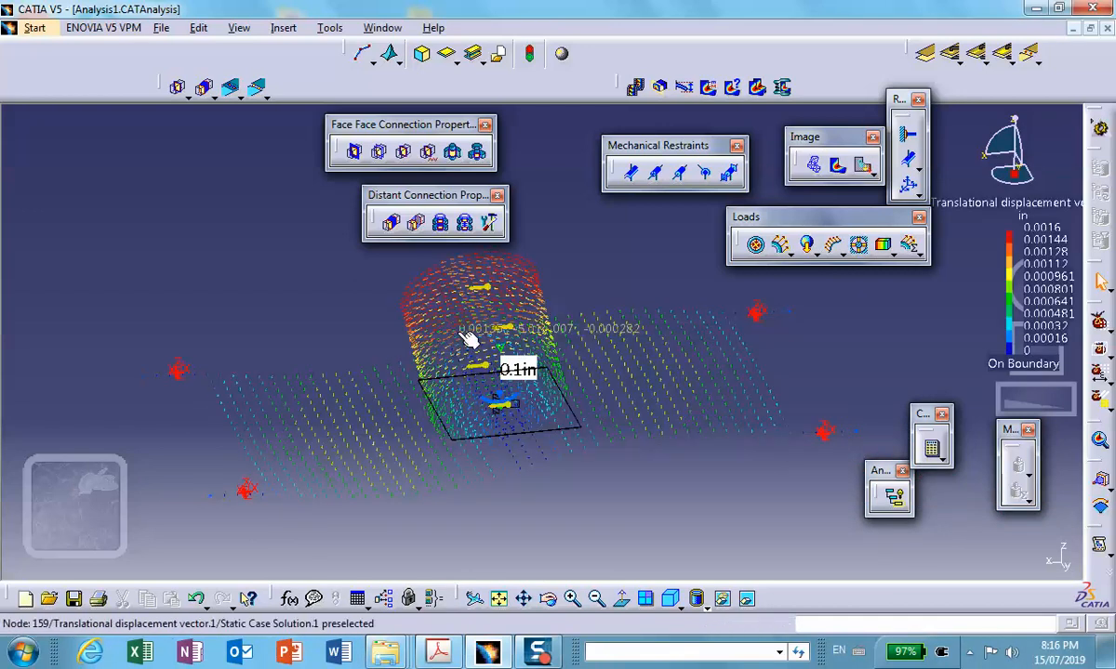
double_click(423, 300)
click(767, 273)
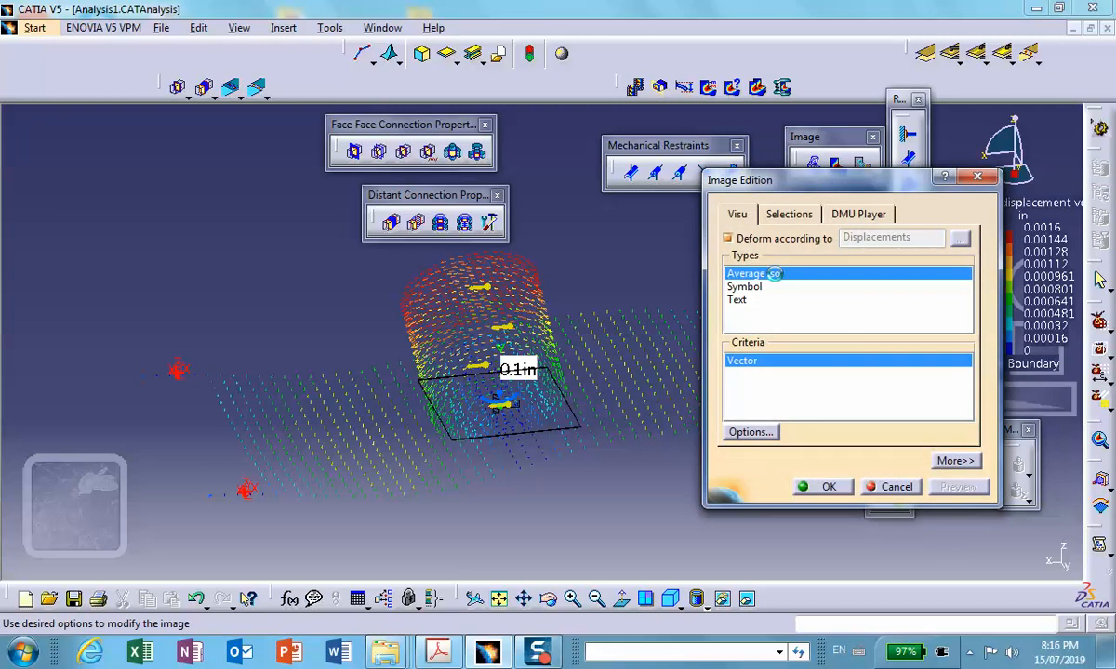
click(830, 490)
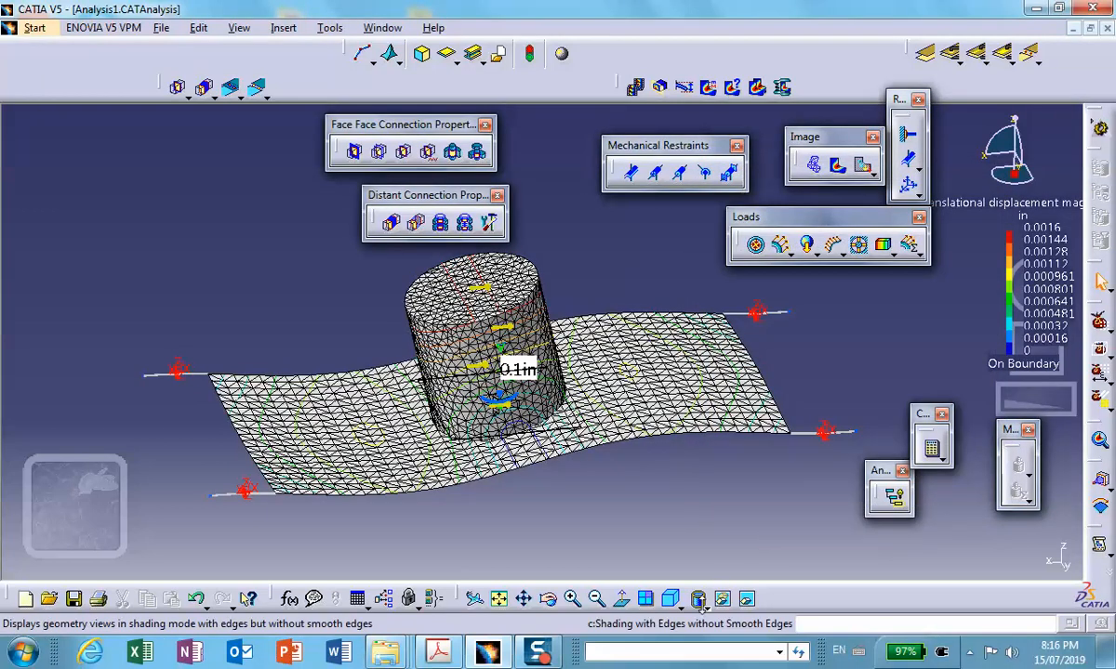
Render the displacement image as filled colour contours without mesh edges and play its animation.
click(700, 605)
click(719, 572)
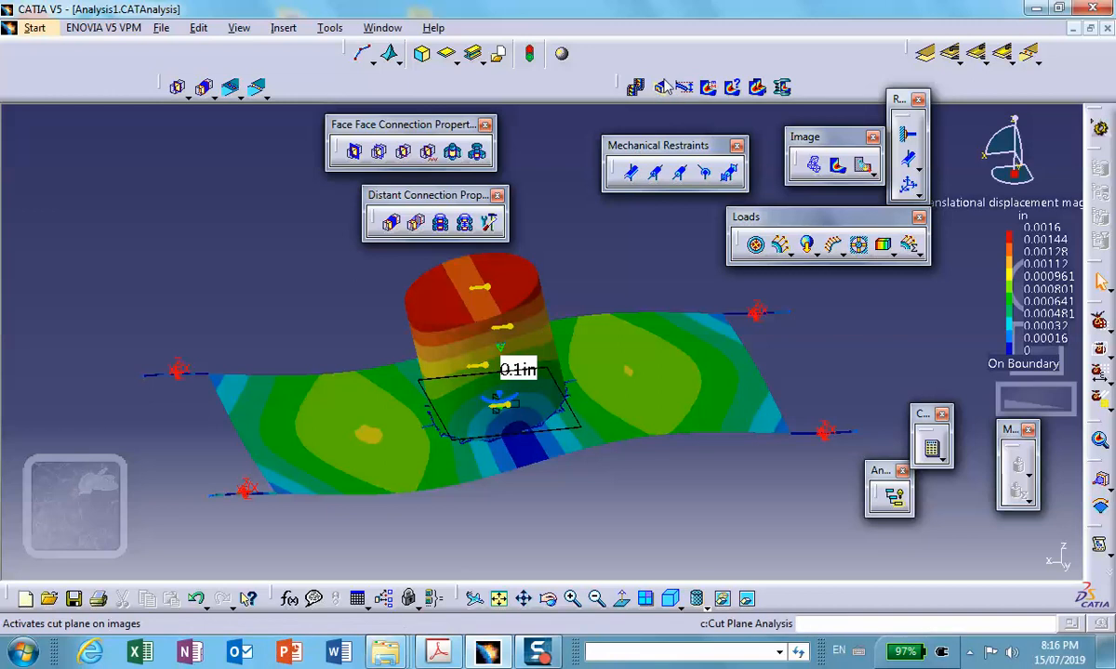
click(636, 87)
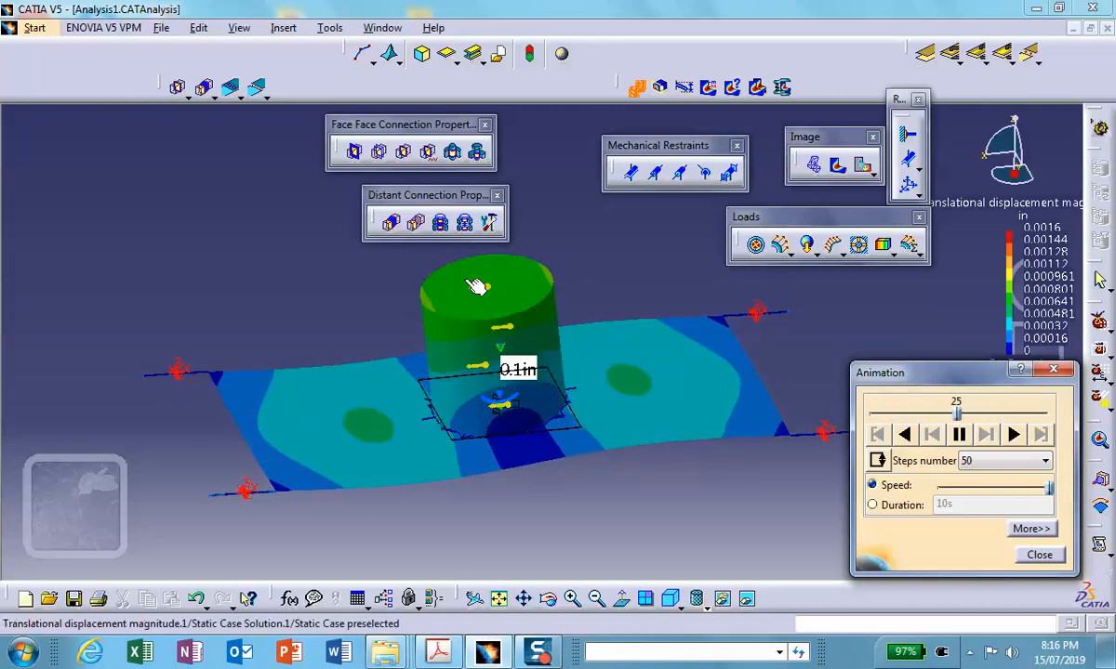
click(1039, 555)
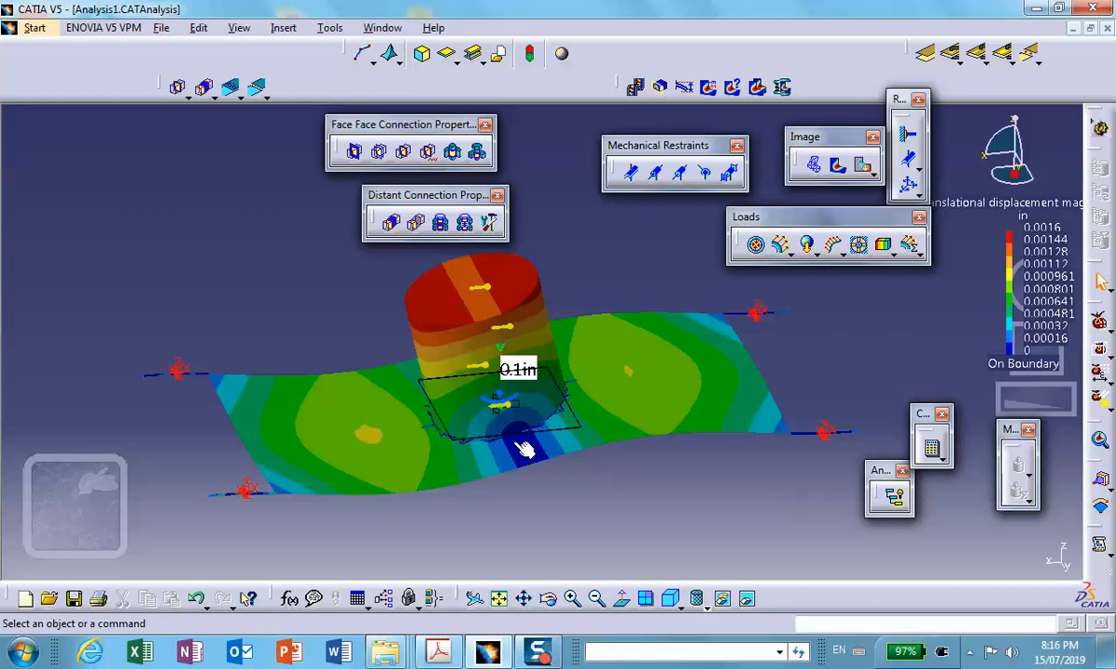
Show the specification tree, expand the Static Case loads and open Acceleration.1 for editing.
key(F3)
scroll(135, 342, down, 10)
scroll(135, 342, down, 5)
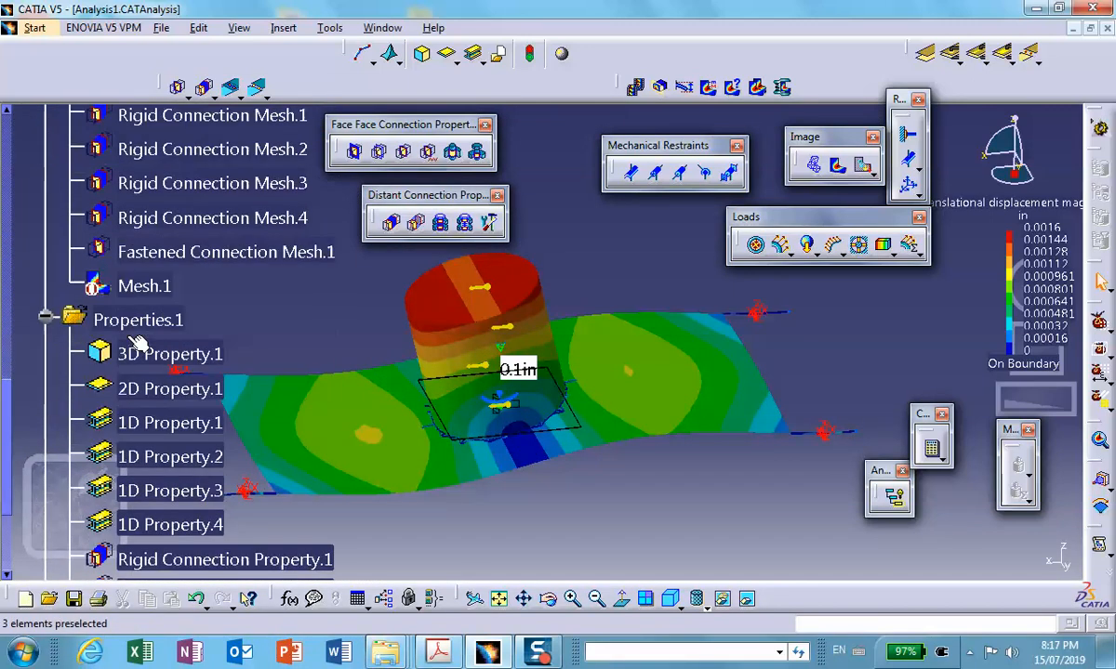
middle_drag(474, 409, 708, 423)
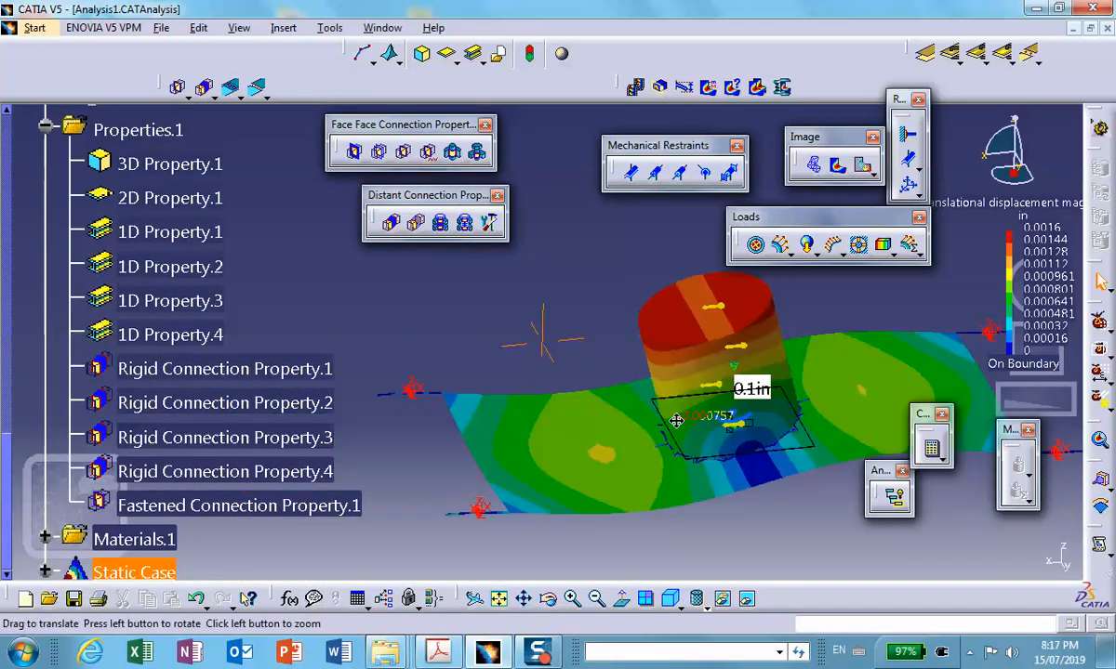
scroll(316, 429, down, 7)
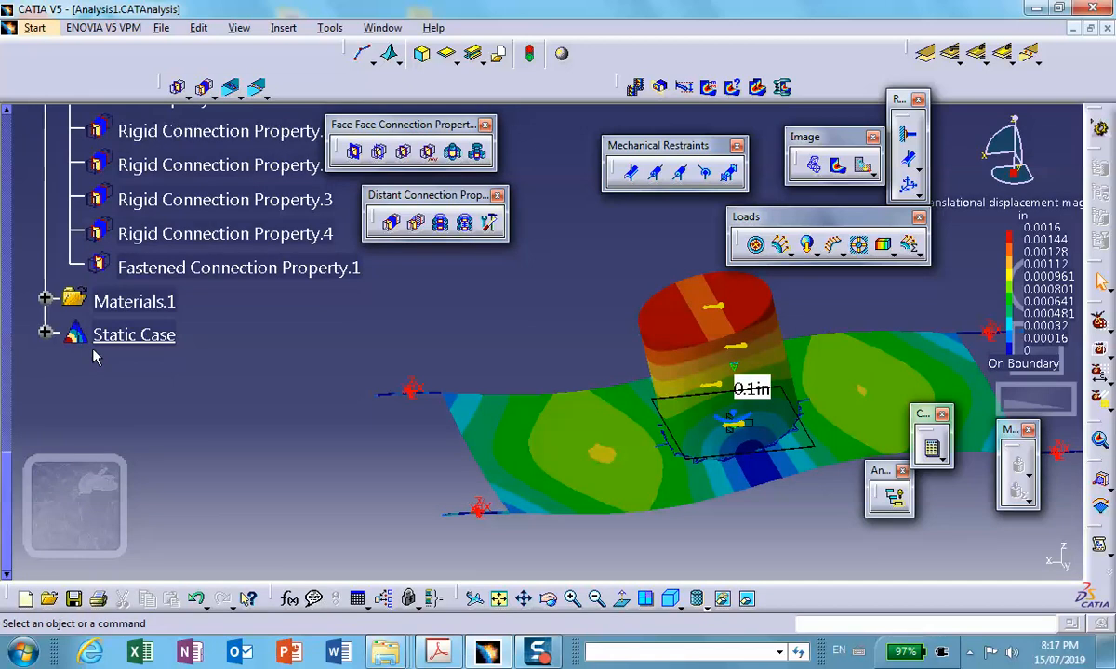
click(45, 334)
click(69, 399)
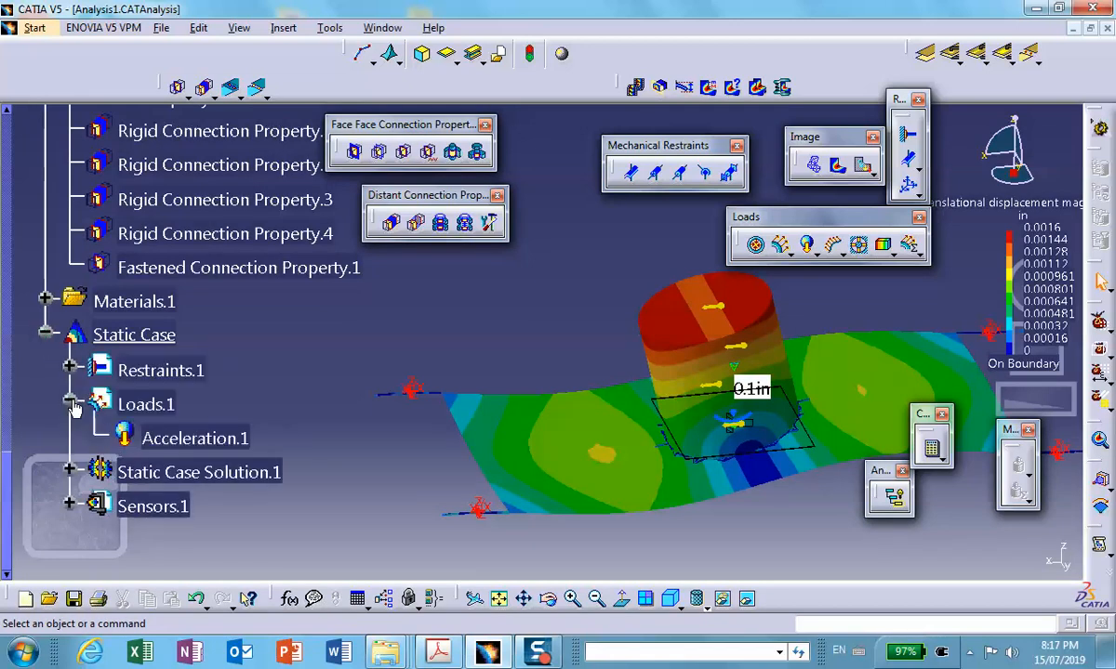
double_click(181, 438)
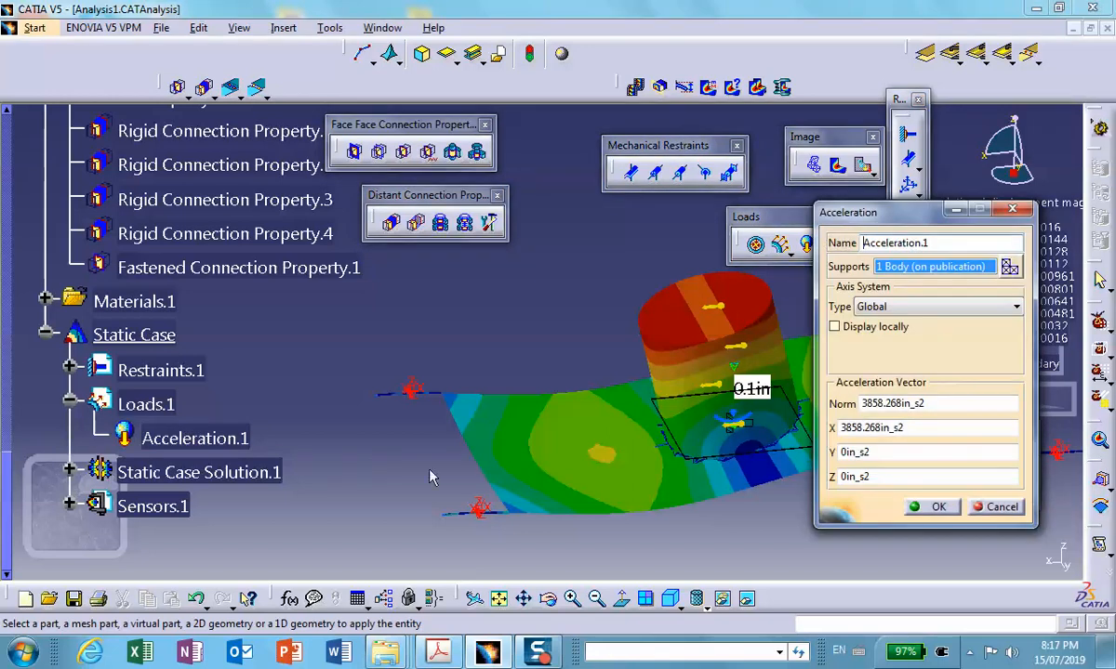
Reverse the acceleration load's direction by setting its X component to -3858.268in_s2, and apply the change.
middle_drag(696, 388, 629, 516)
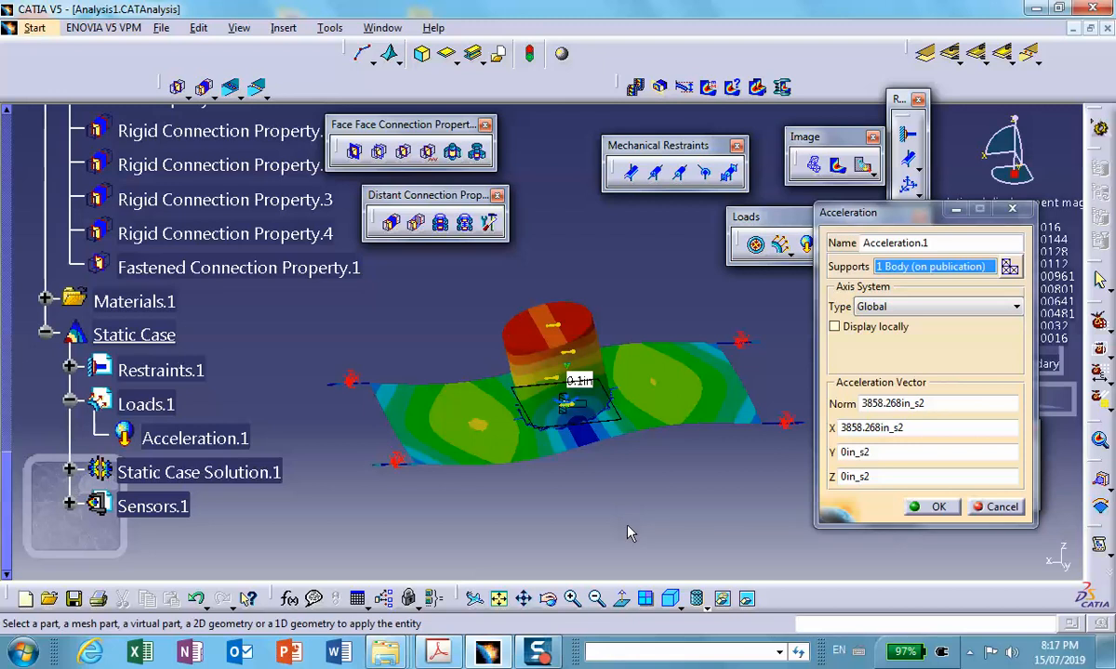
middle_drag(639, 518, 577, 463)
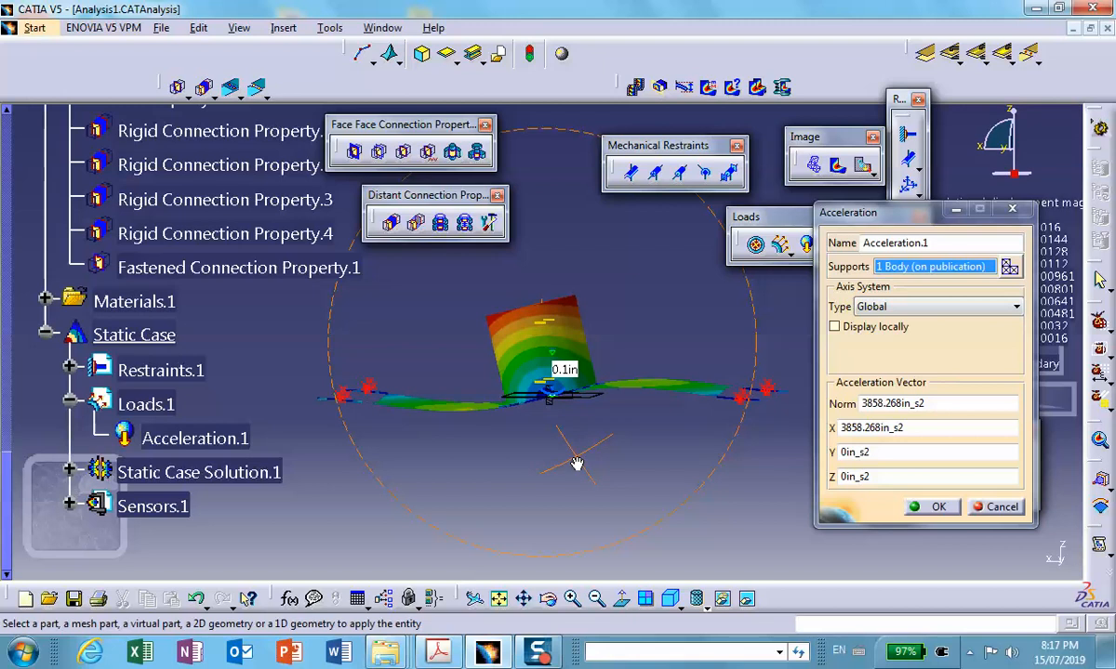
middle_drag(577, 463, 577, 457)
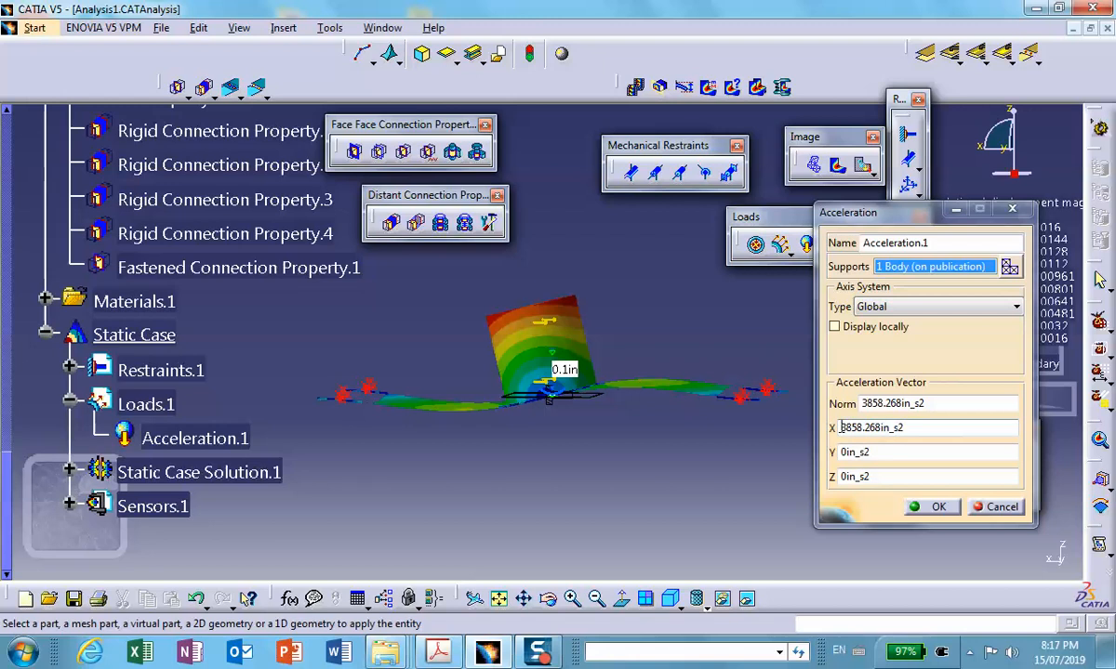
text(-)
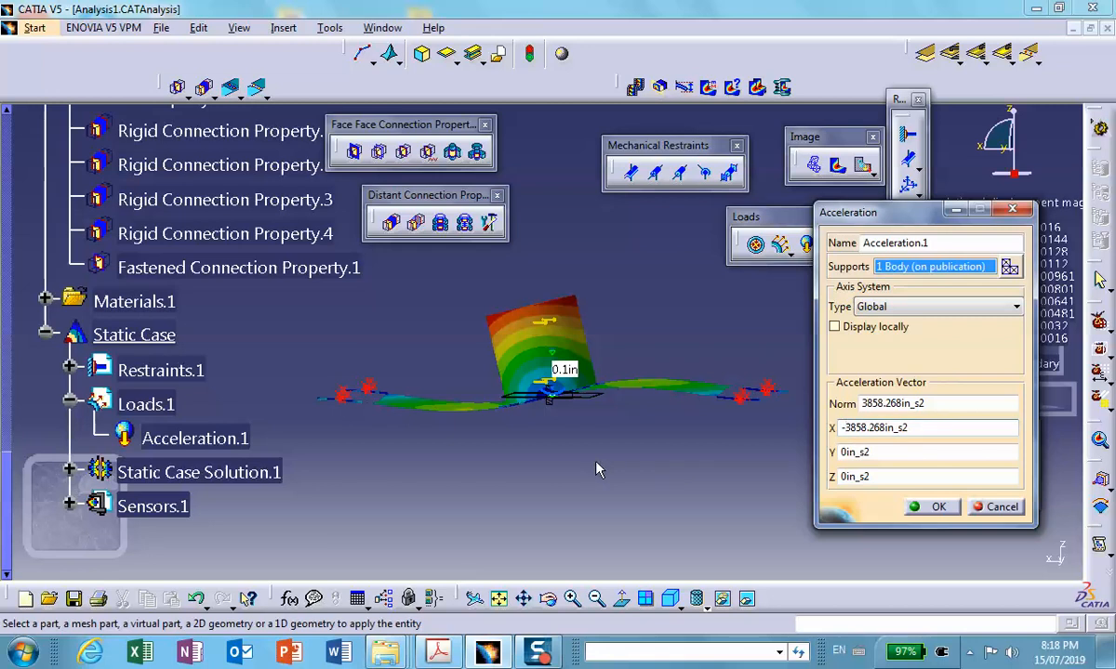
middle_drag(584, 277, 575, 317)
scroll(610, 295, down, 1)
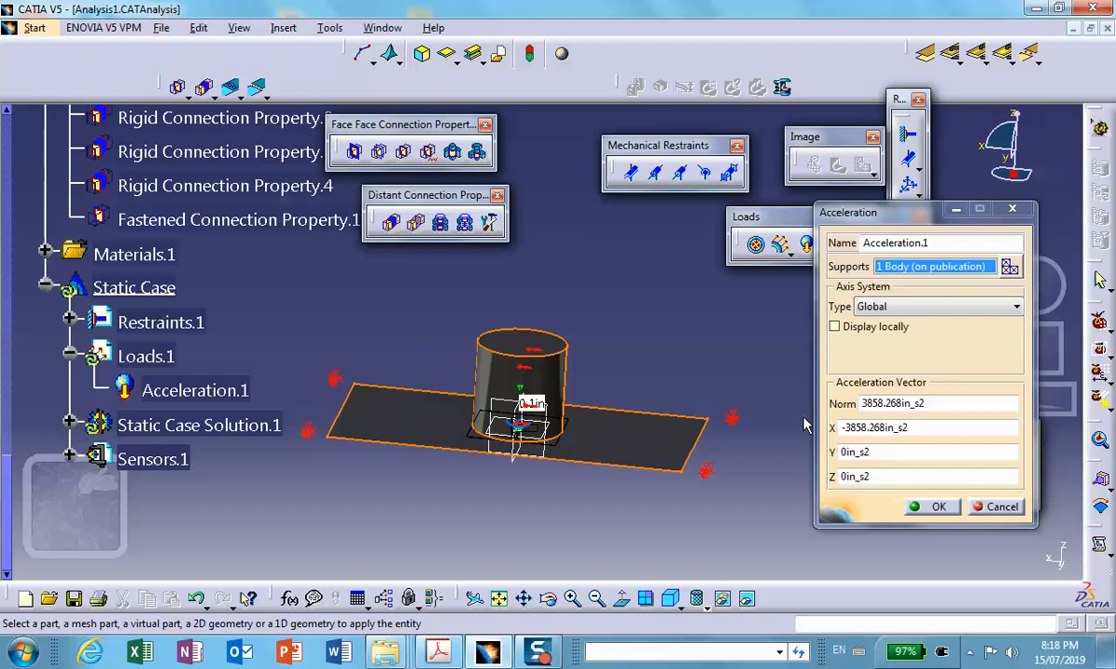
click(937, 507)
Recompute the analysis for All with the reversed acceleration, accepting the resource estimate.
middle_drag(610, 326, 626, 361)
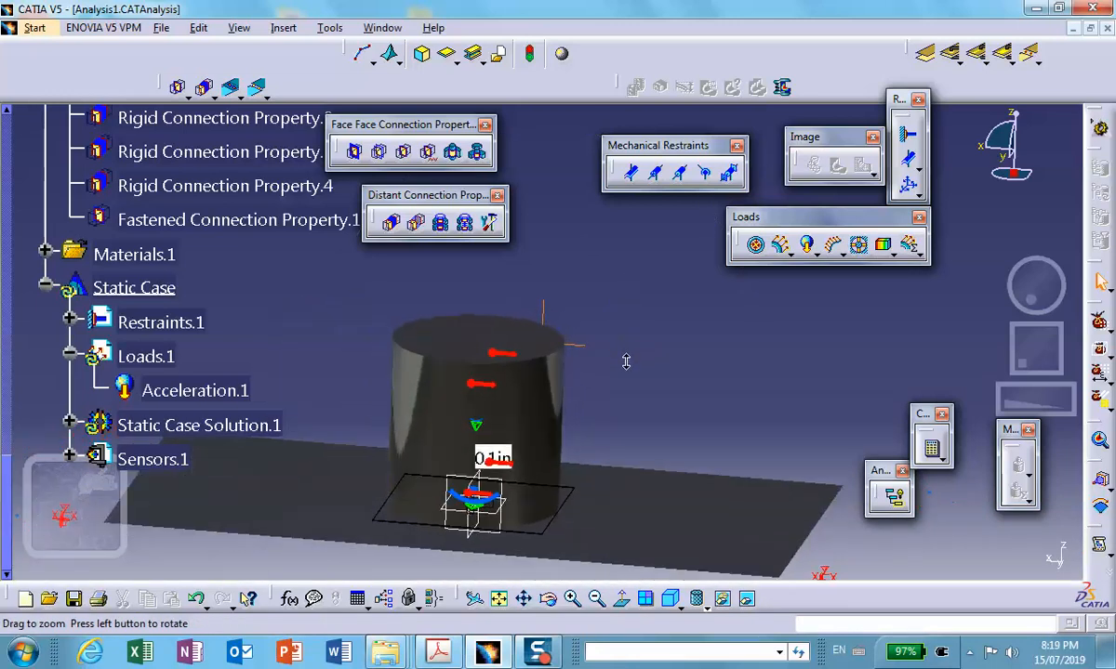
click(507, 357)
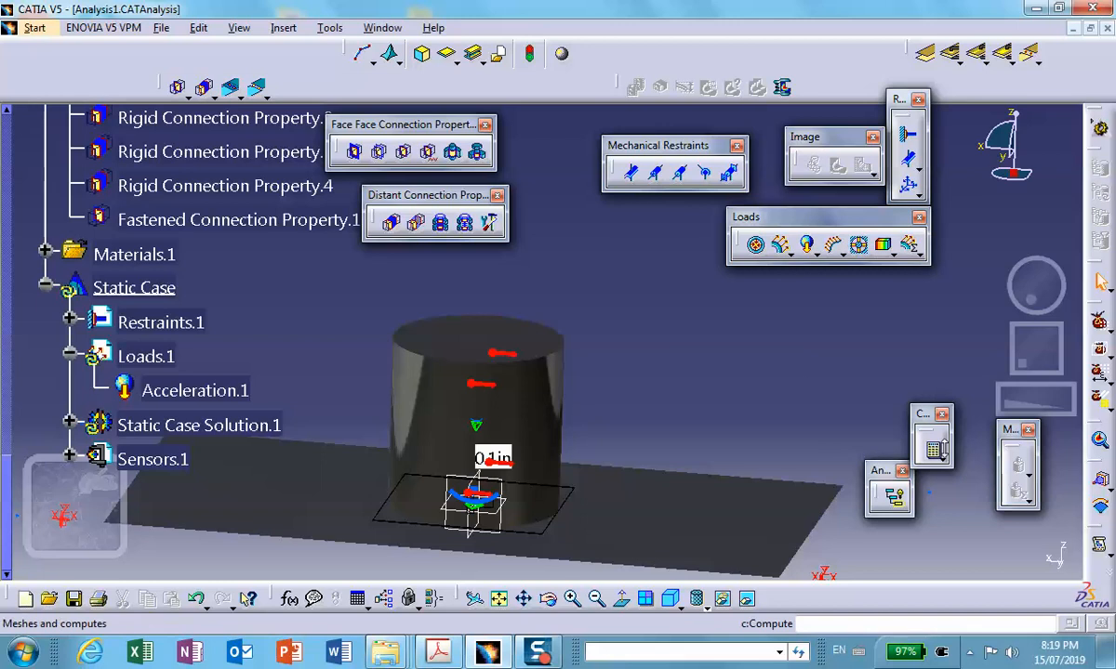
click(932, 449)
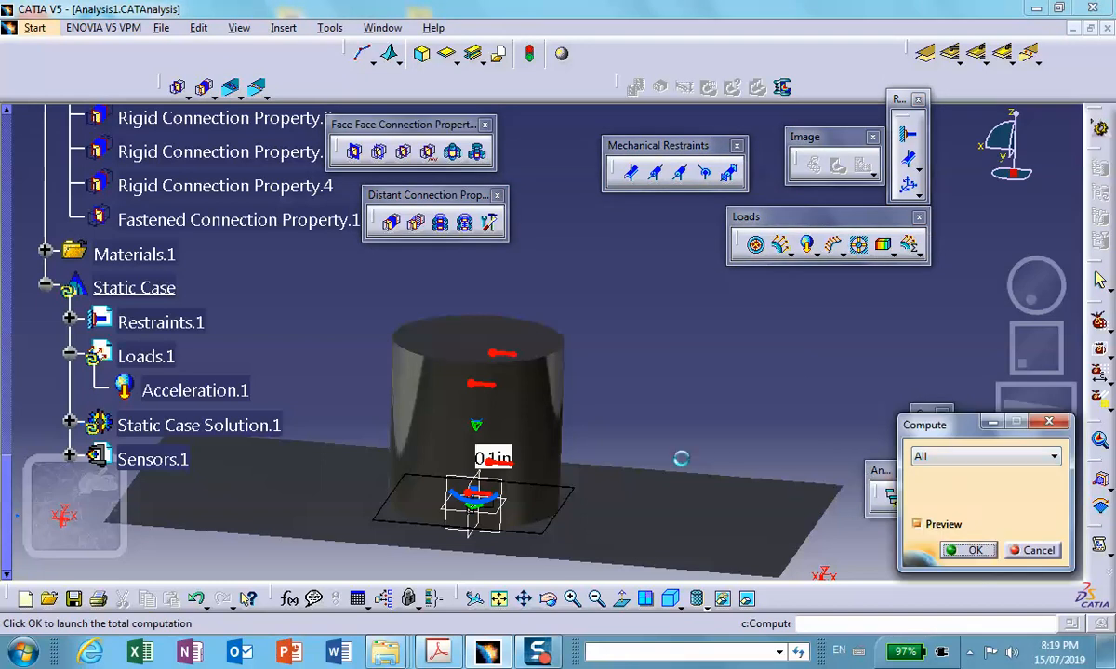
click(1000, 553)
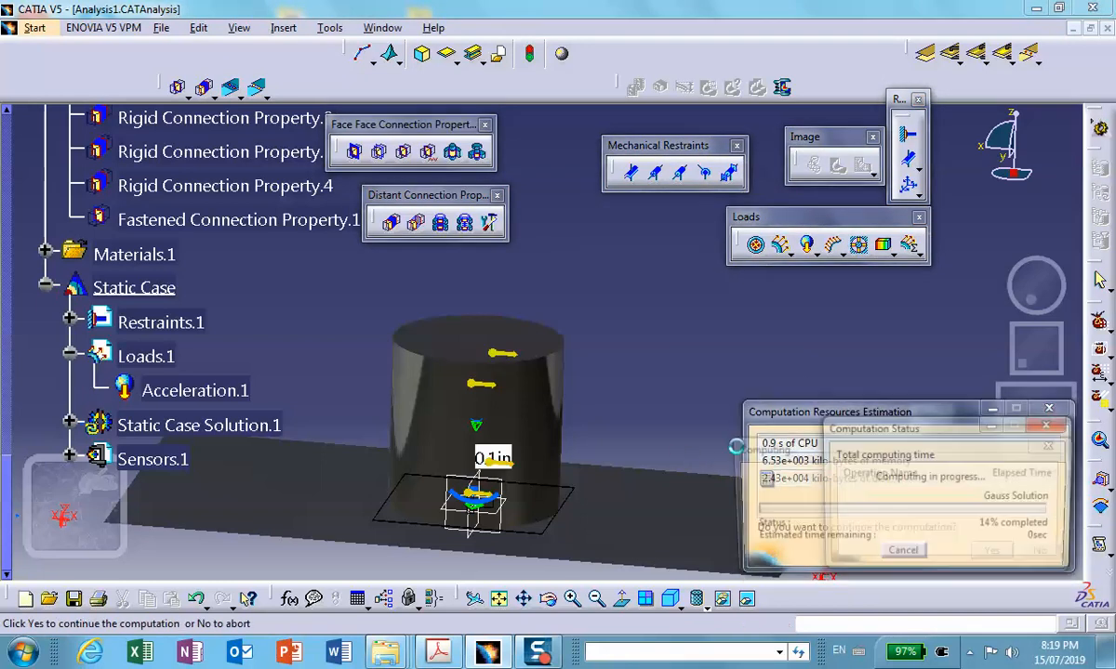
Display the deformation image of the plate and cylinder for the recomputed case.
middle_drag(660, 318, 666, 342)
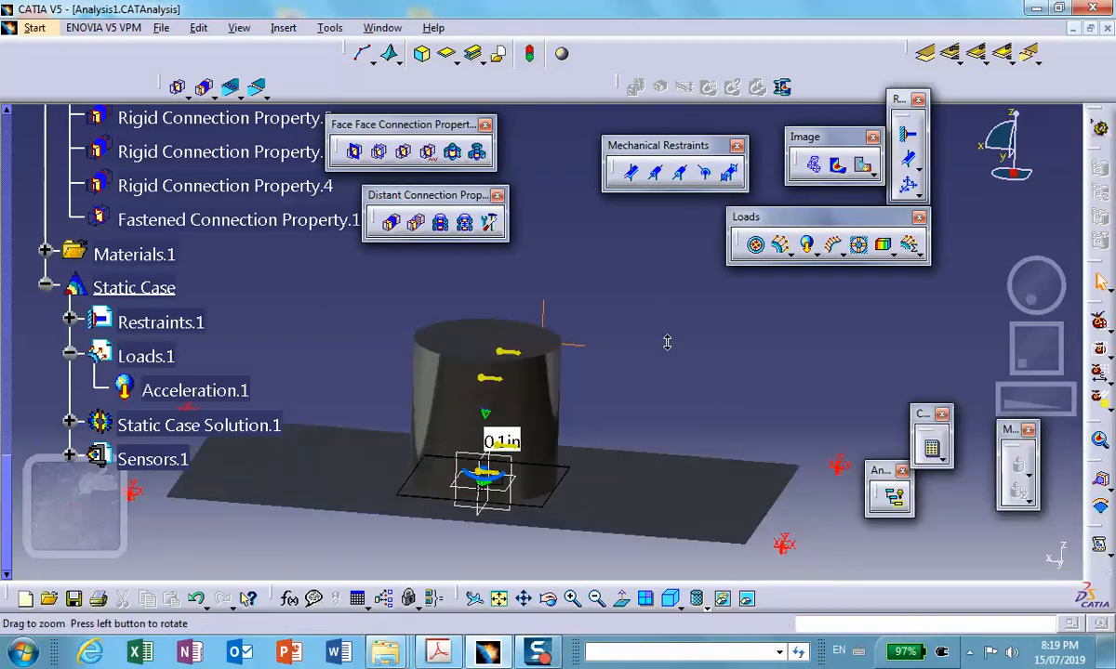
click(813, 165)
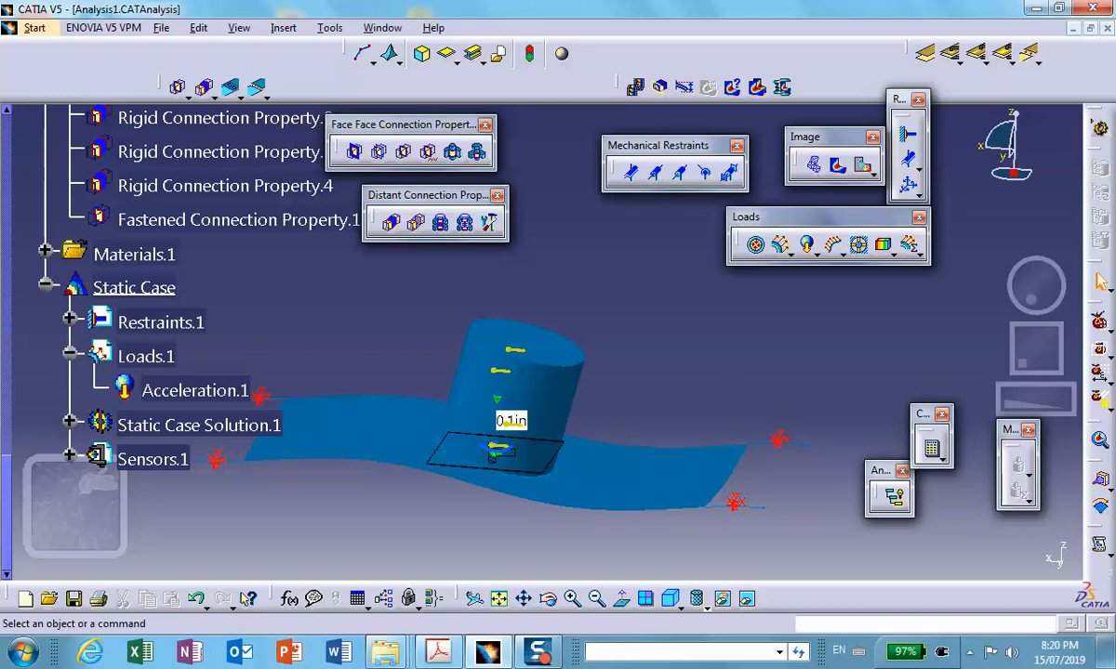
mouse_move(539, 656)
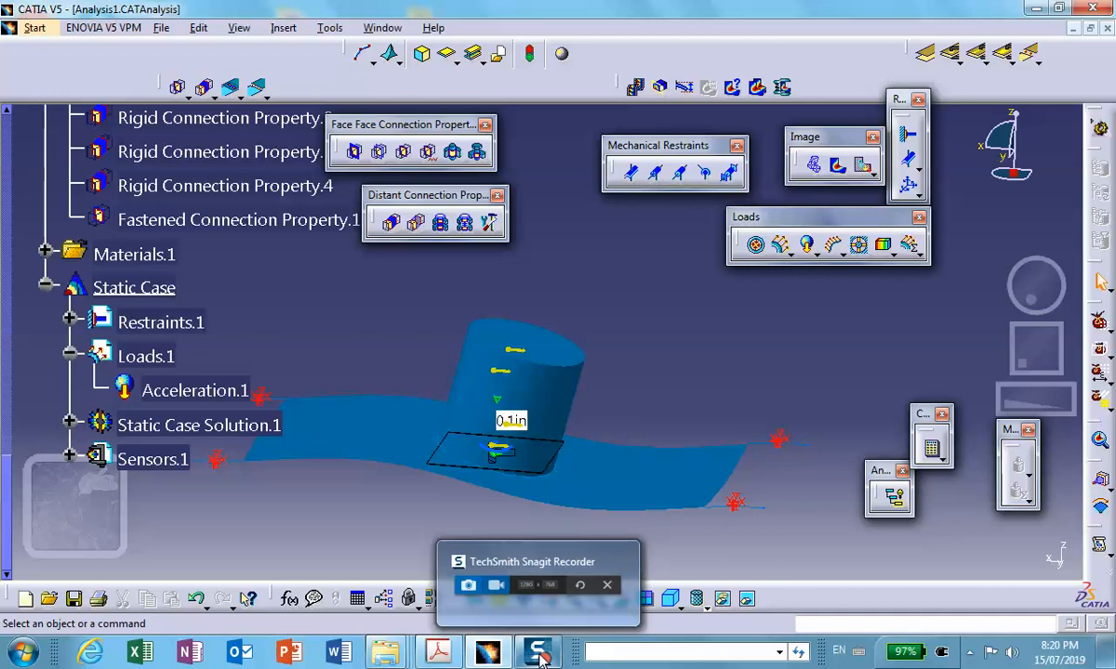